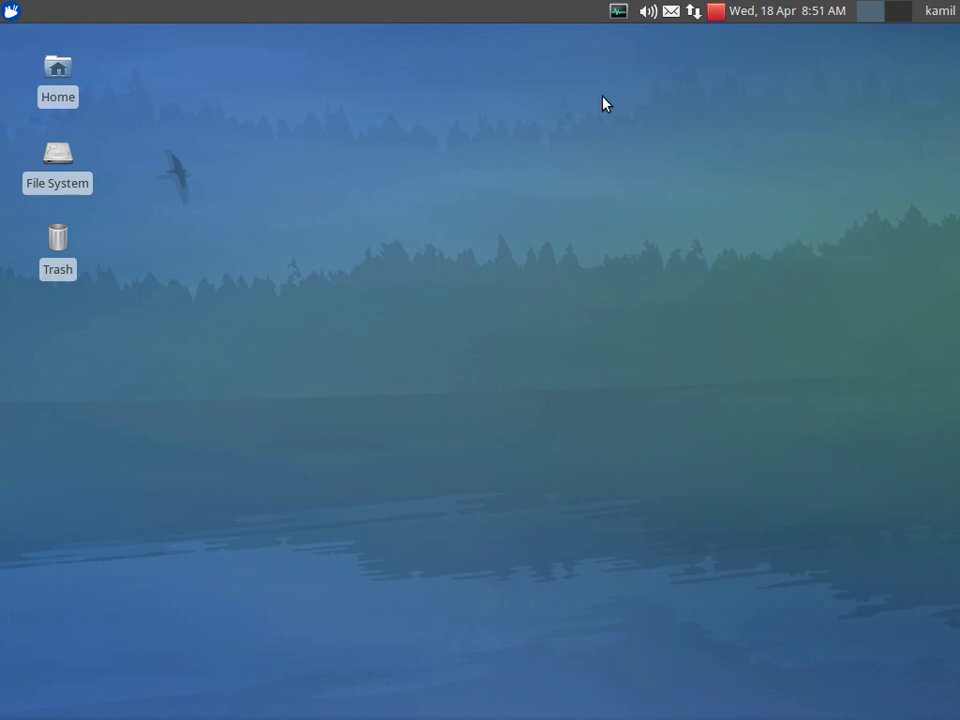
# Quit the system monitor running in the notification area.
pyautogui.rightClick(620, 14)
pyautogui.click(640, 31)
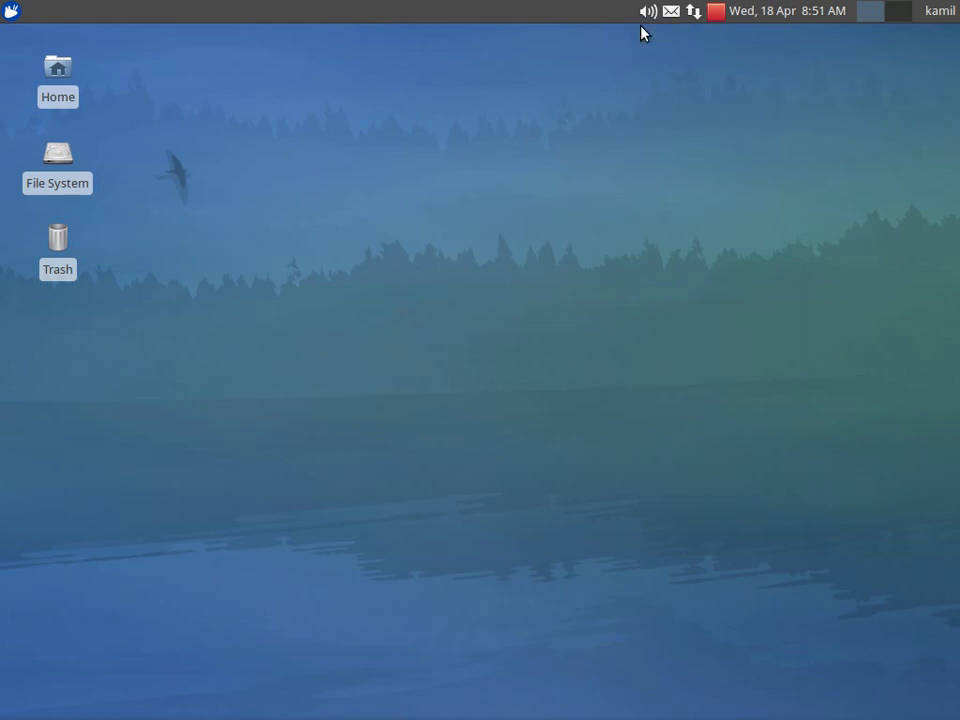
# Switch to the Firefox window on the second workspace and close its Google+ photos tab.
pyautogui.click(893, 16)
pyautogui.click(176, 14)
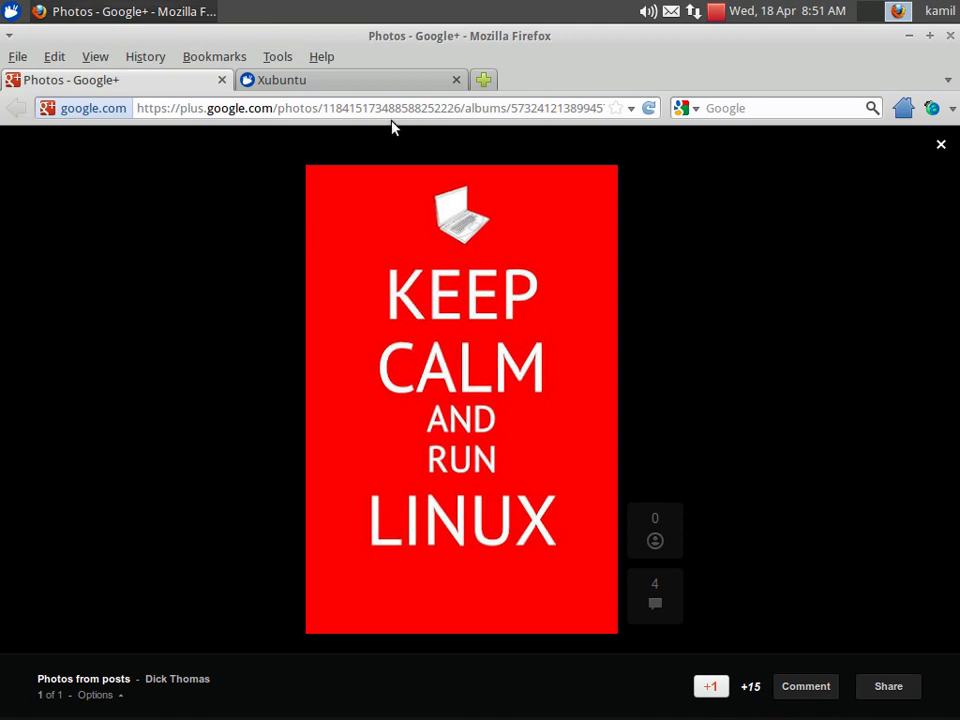
pyautogui.click(222, 82)
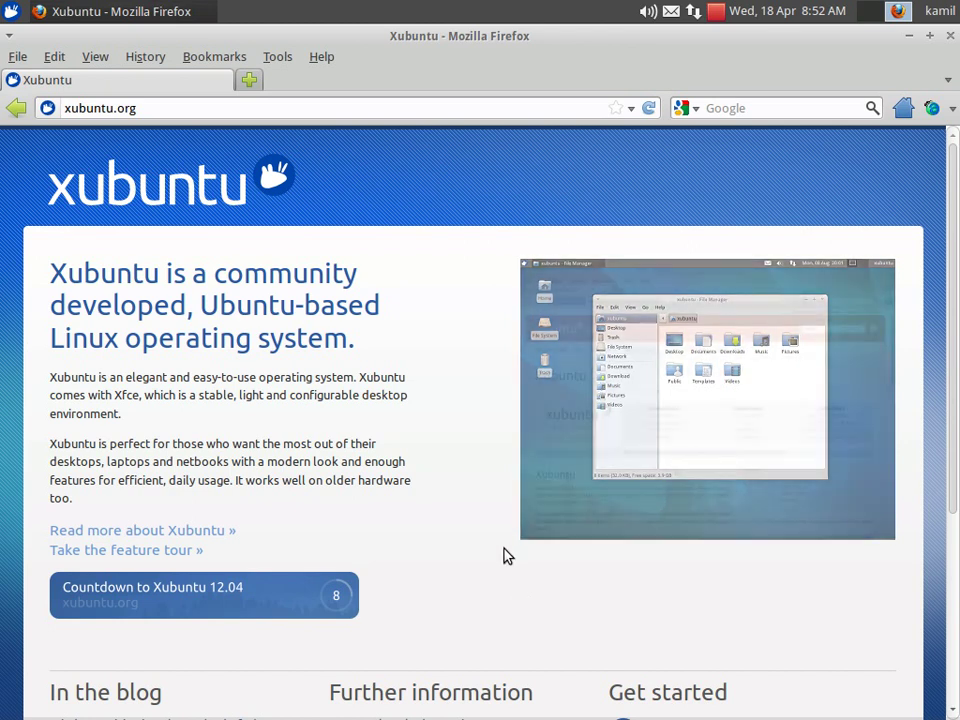
# Look over the Xubuntu homepage and open the blog article "Beta 2 released & new branding".
pyautogui.scroll(-2, 330, 563)
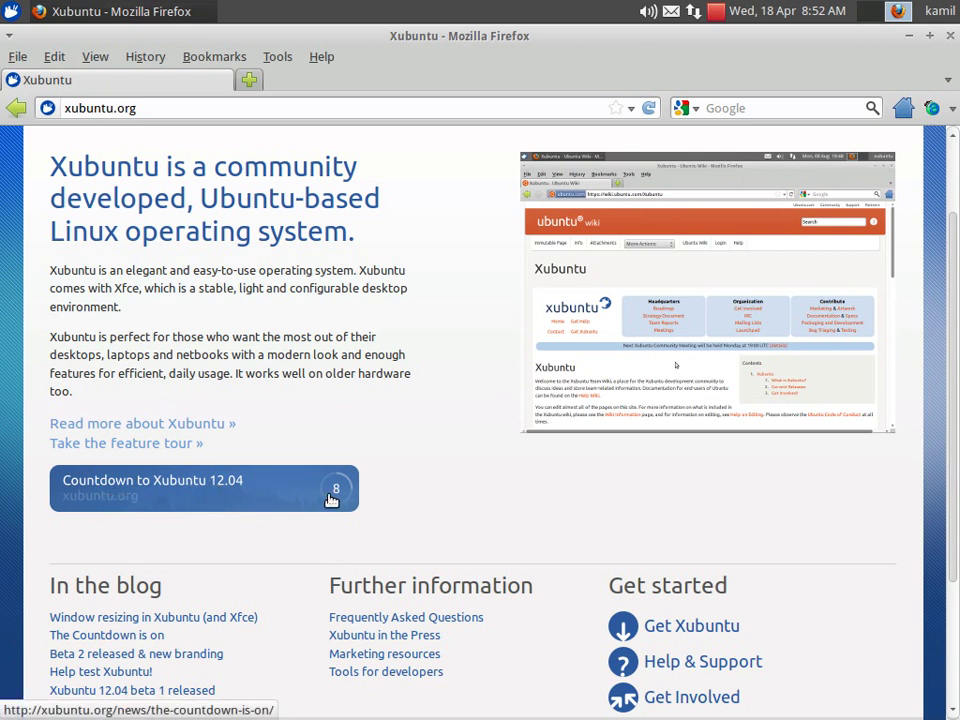
pyautogui.scroll(-3, 590, 470)
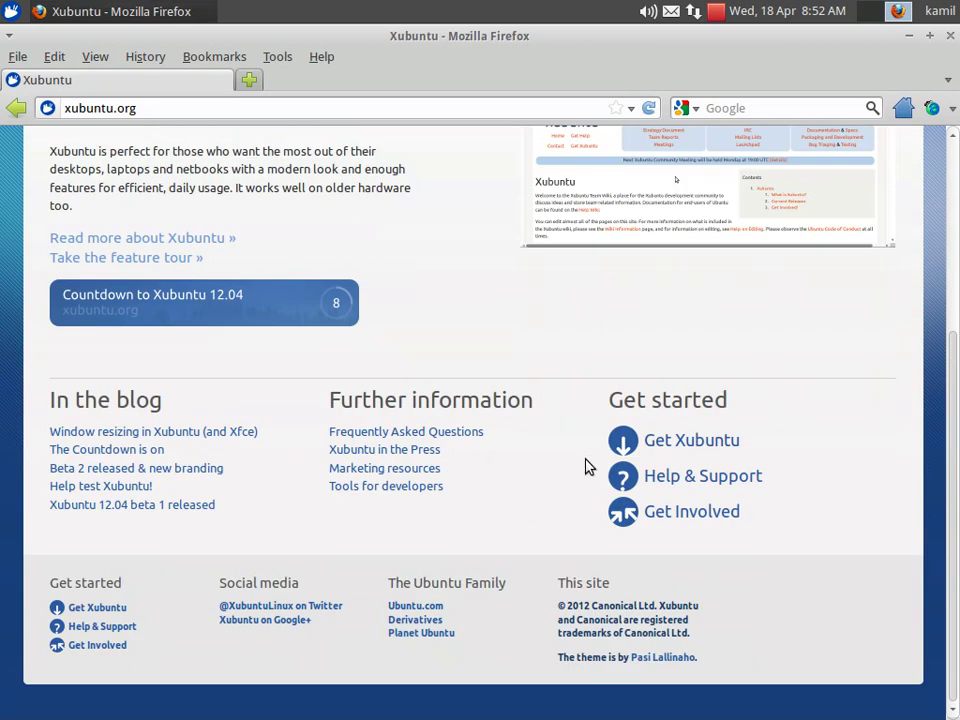
pyautogui.scroll(5, 503, 513)
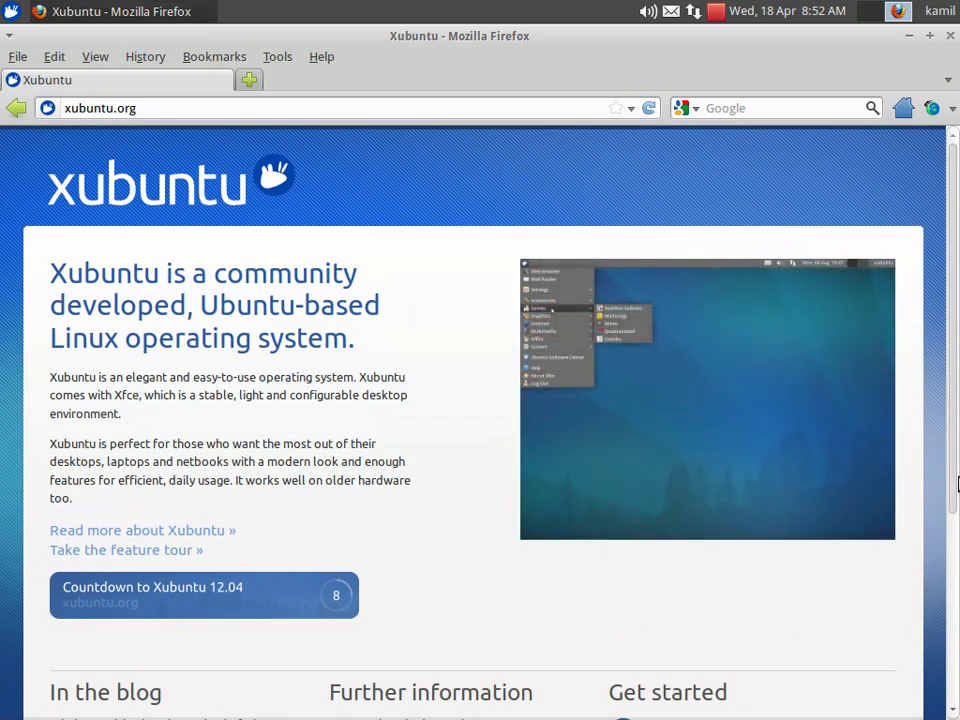
pyautogui.moveTo(253, 703)
pyautogui.scroll(-5, 546, 311)
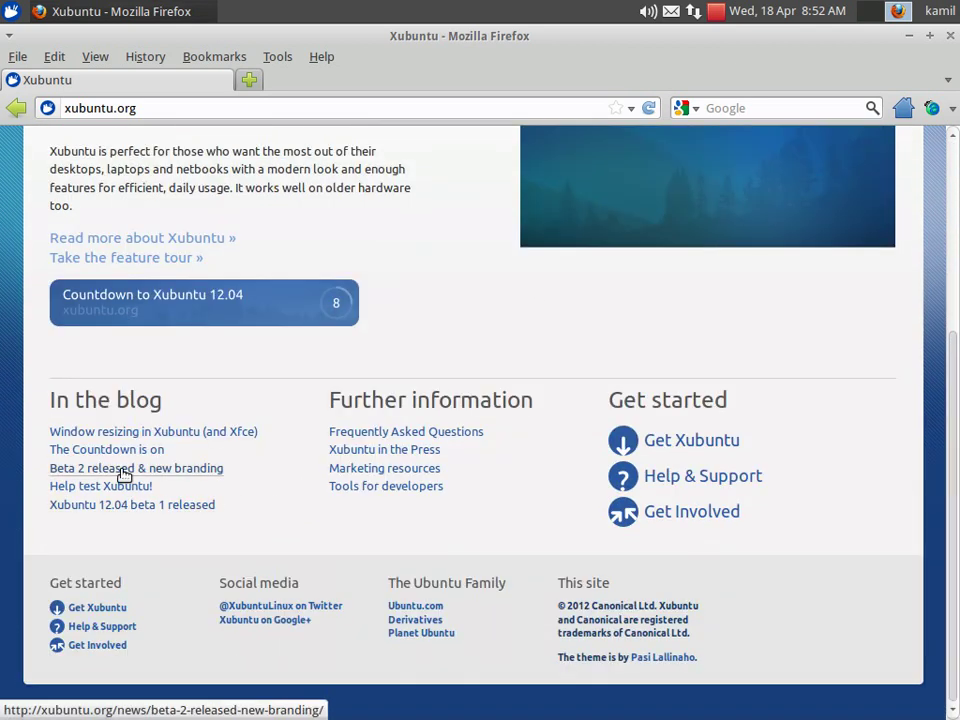
pyautogui.click(121, 470)
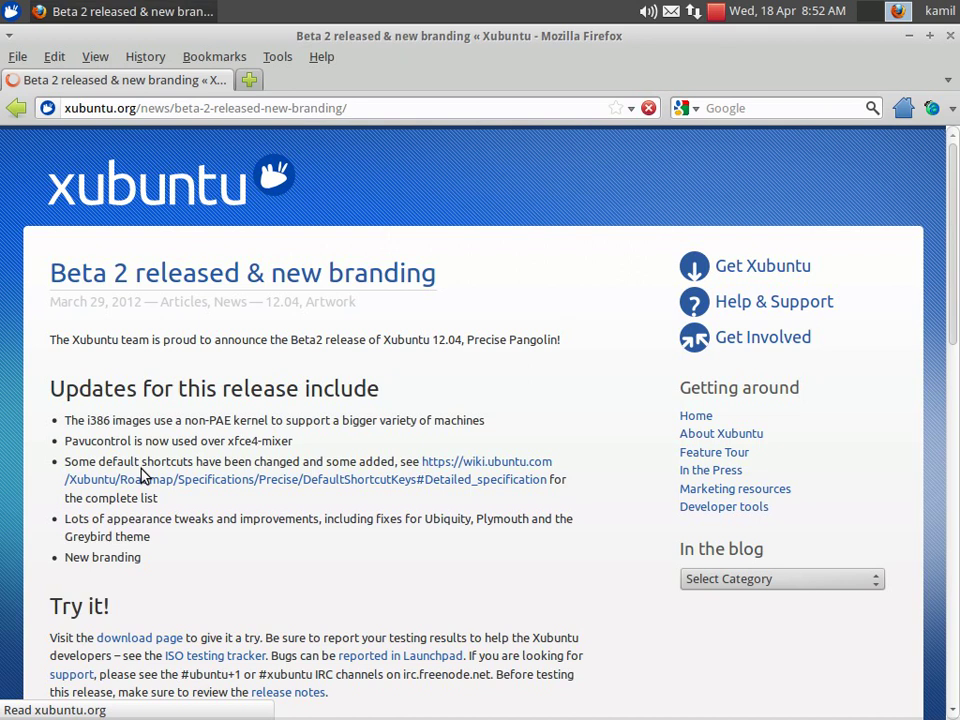
# Look through the article's sections on the new logo and the Precise wallpaper, and close the Firefox window.
pyautogui.scroll(-15, 456, 392)
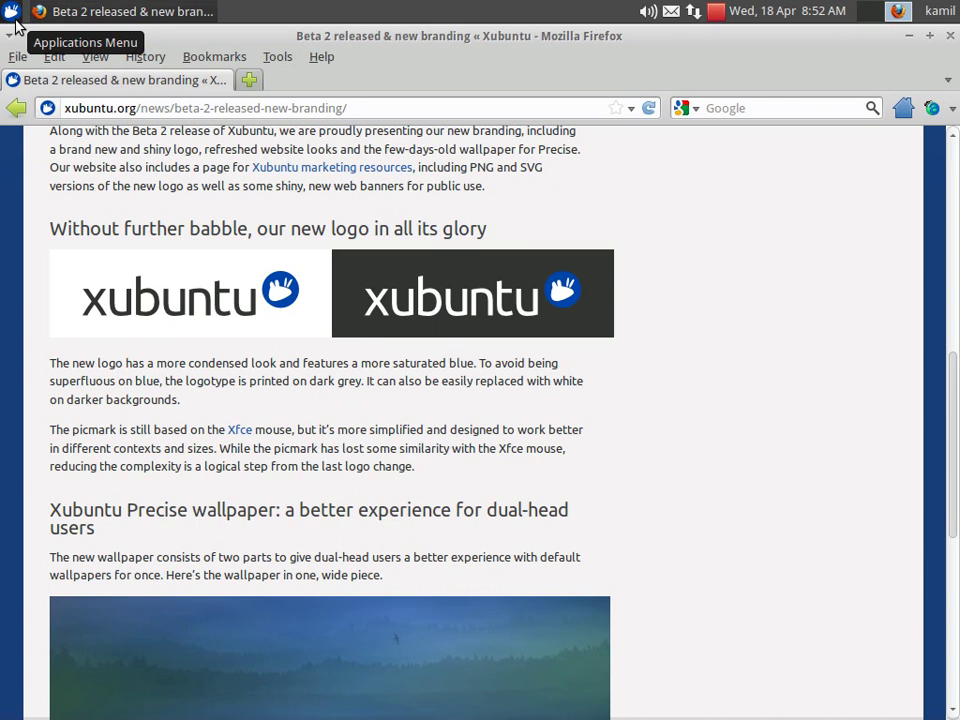
pyautogui.scroll(-6, 596, 394)
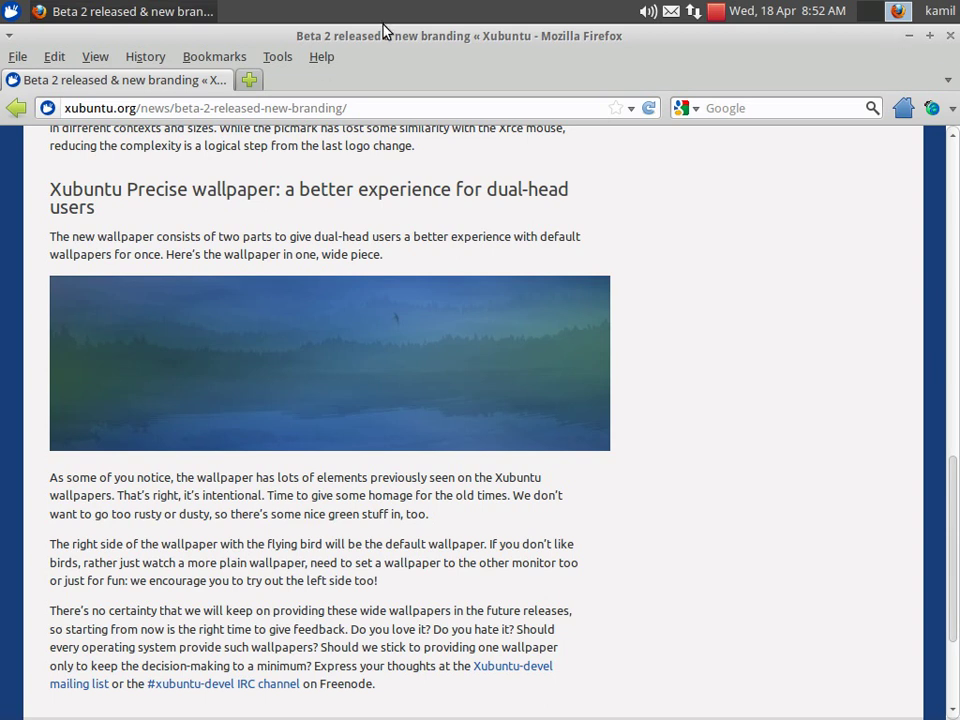
pyautogui.scroll(1, 384, 38)
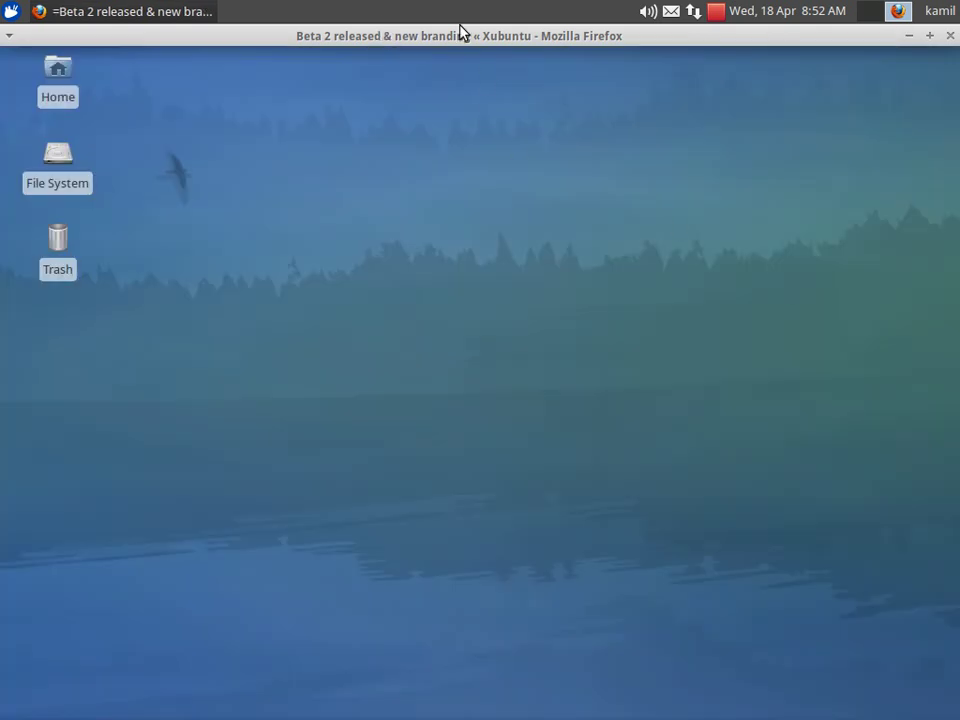
pyautogui.scroll(-1, 413, 40)
pyautogui.scroll(15, 690, 459)
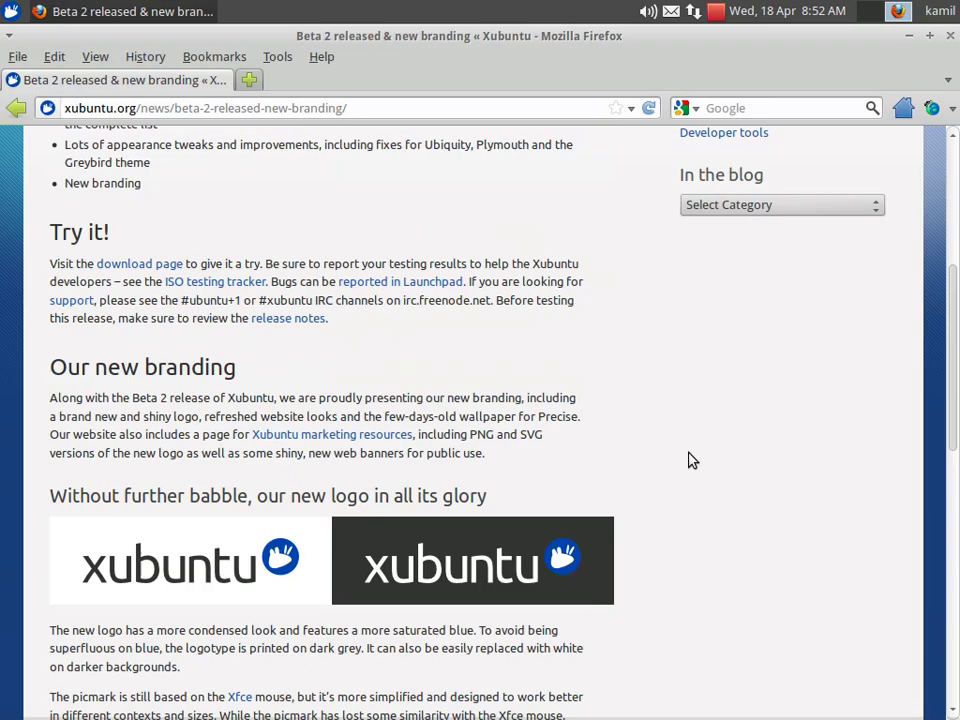
pyautogui.click(952, 38)
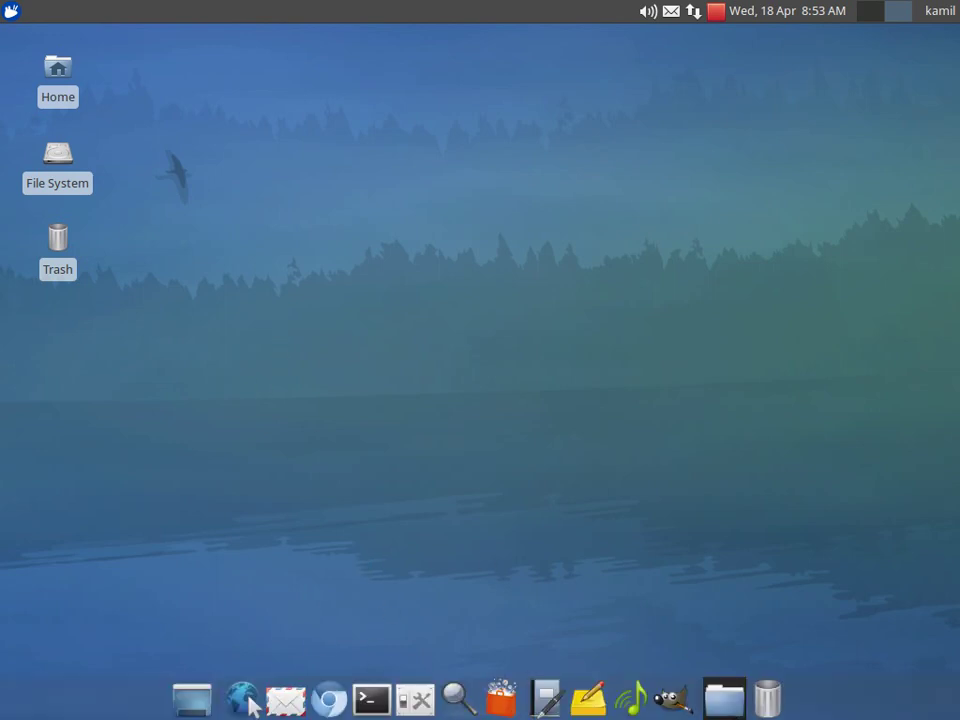
# Browse the Games and Accessories application categories and open Ubuntu Software Center.
pyautogui.click(6, 10)
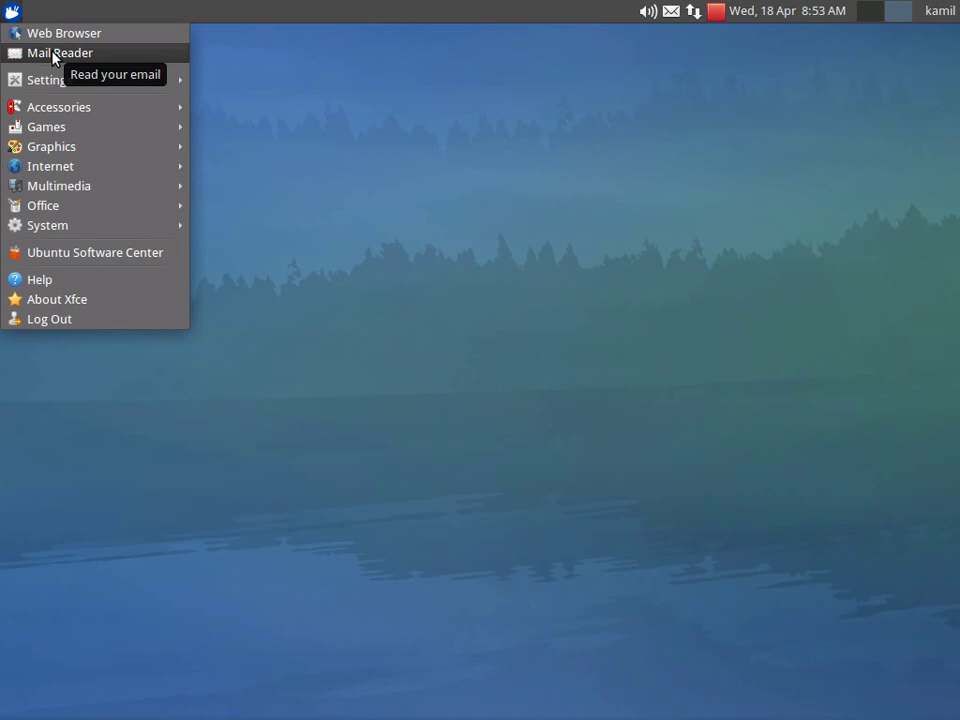
pyautogui.moveTo(62, 80)
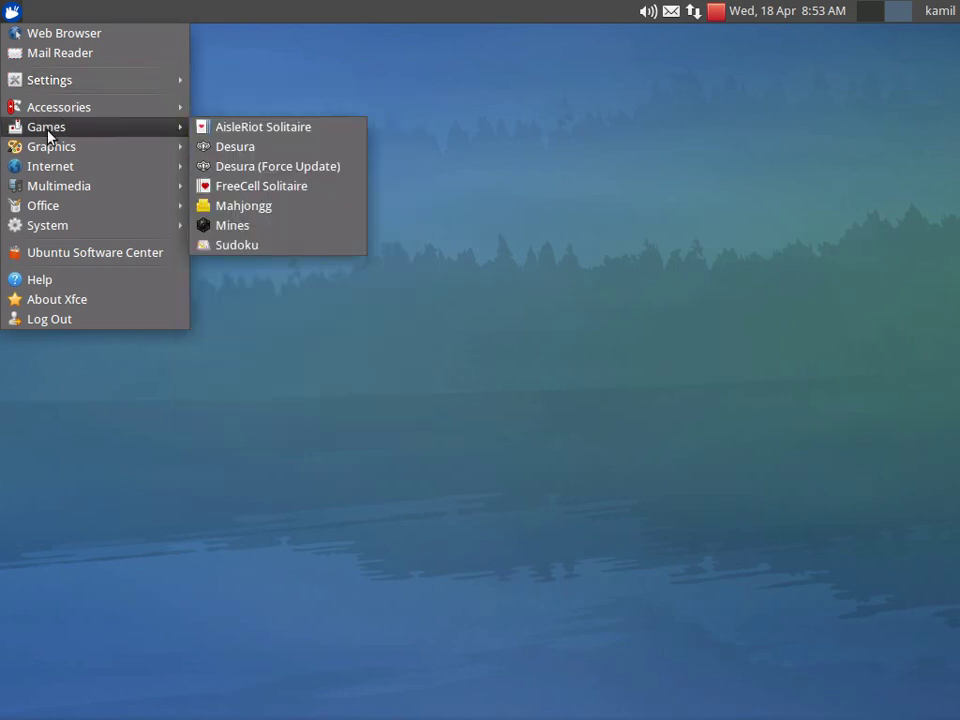
pyautogui.moveTo(64, 172)
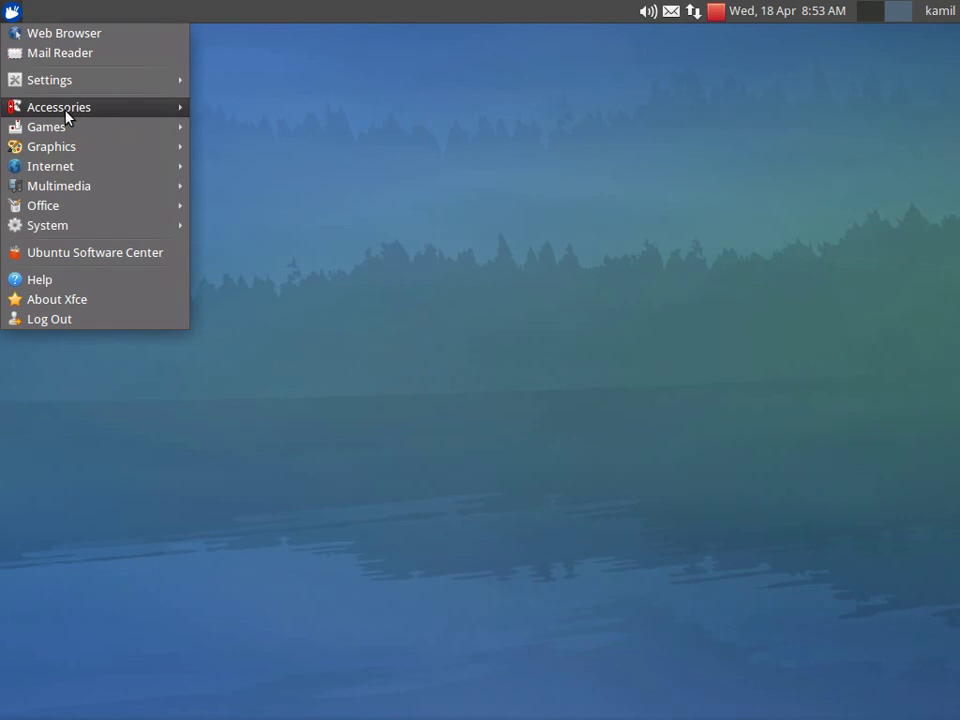
pyautogui.moveTo(68, 113)
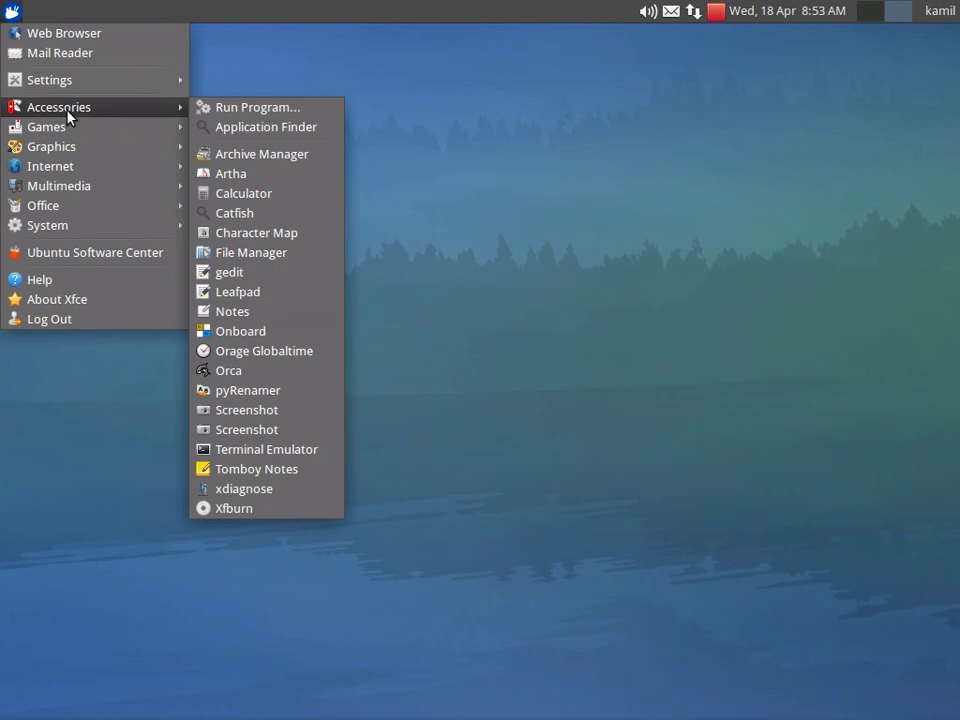
pyautogui.click(259, 435)
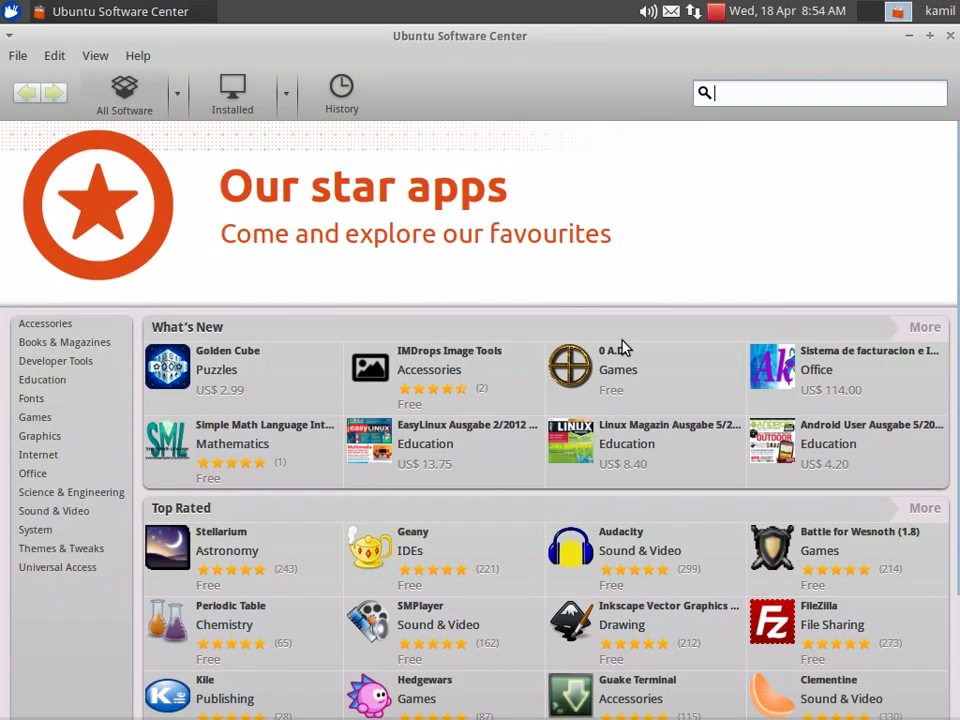
# Search the software catalogue for xubuntu-desktop and view the details page of the Xubuntu desktop system.
pyautogui.write('xubuntu-desk')
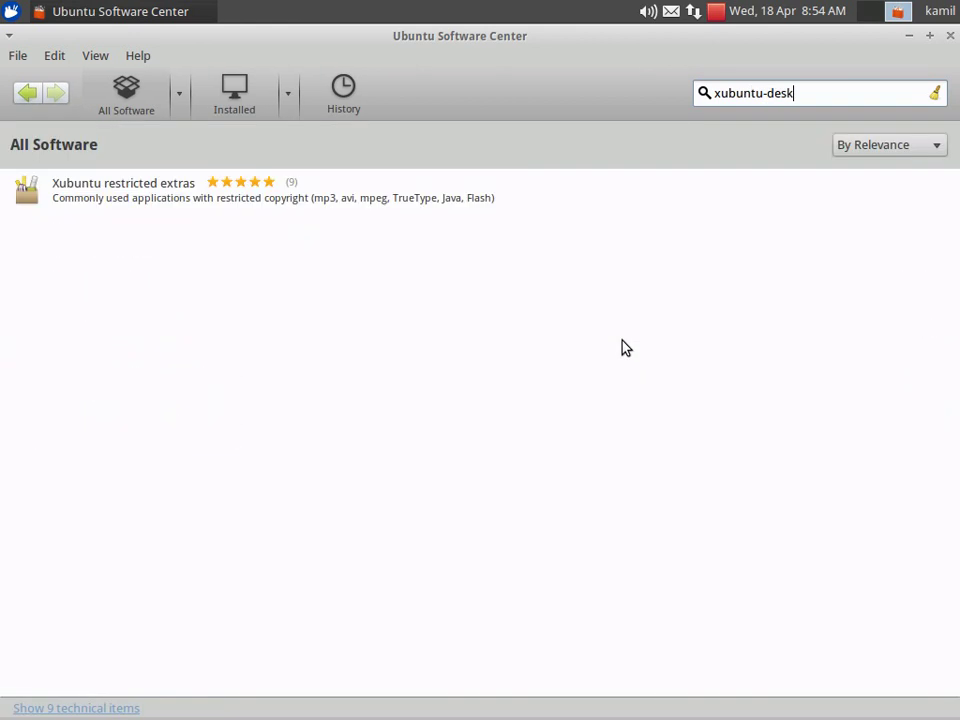
pyautogui.write('top')
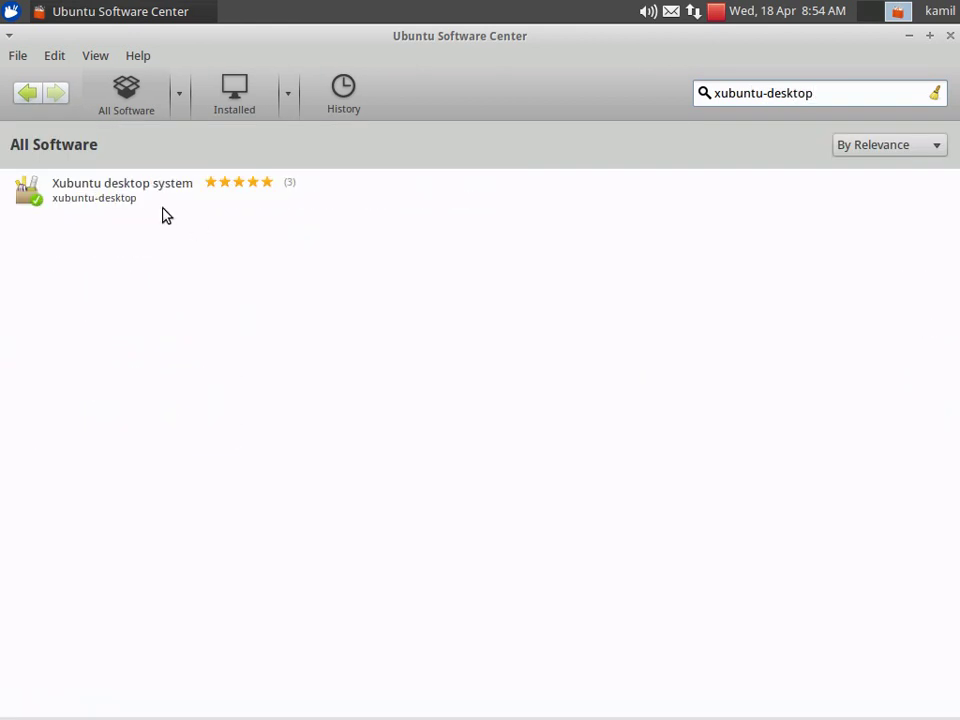
pyautogui.click(151, 178)
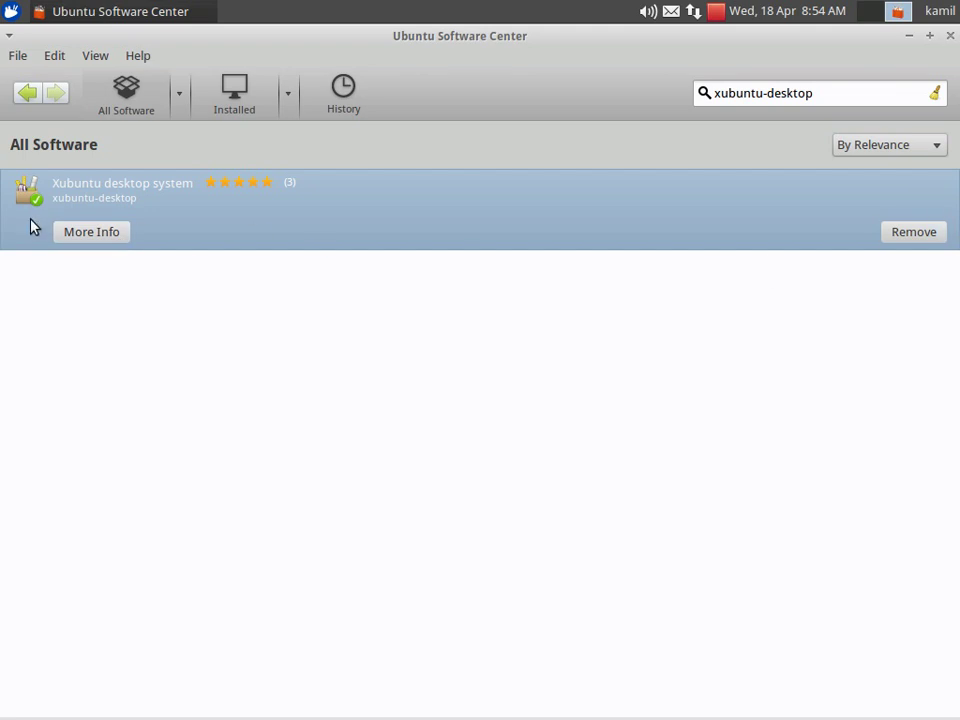
pyautogui.click(99, 231)
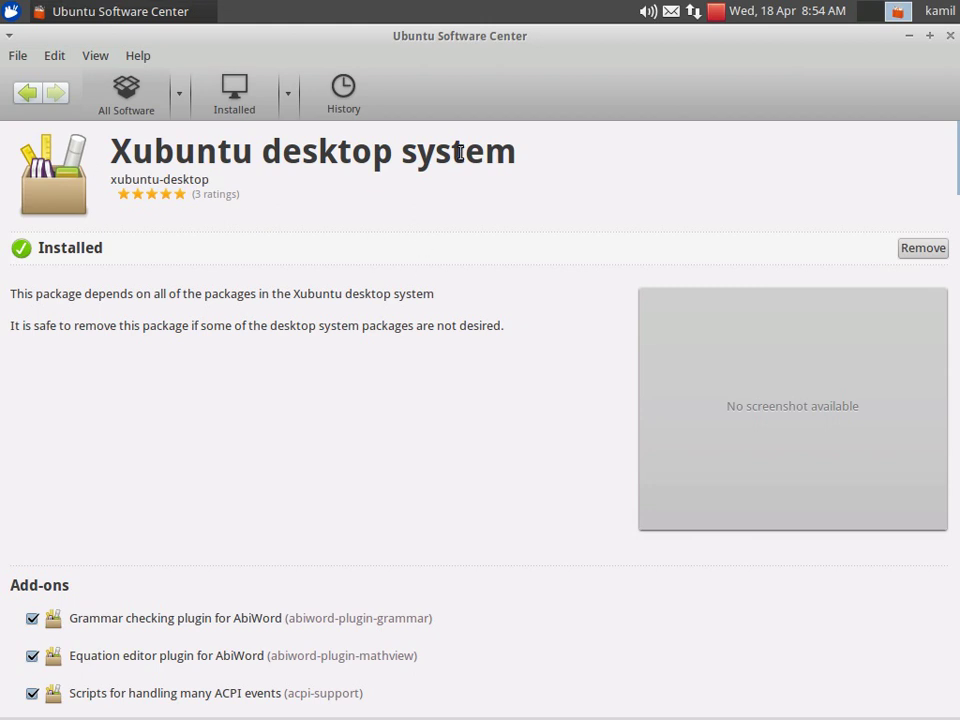
# Return to the search results, search for kubuntu-desktop instead and view the details of the Kubuntu Plasma Desktop/Netbook system.
pyautogui.click(22, 96)
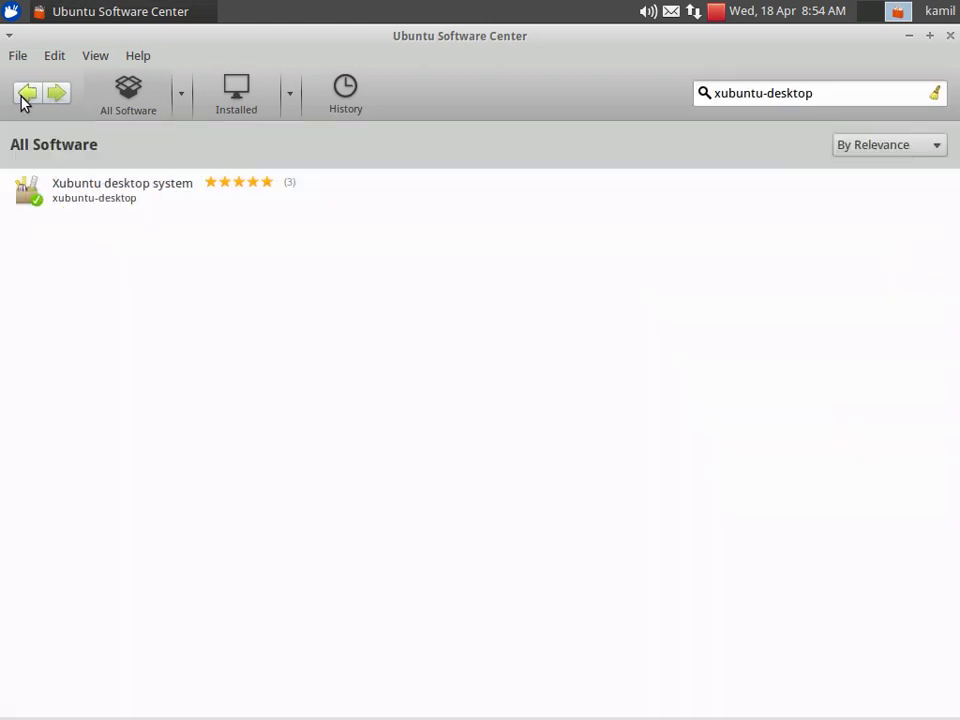
pyautogui.doubleClick(766, 96)
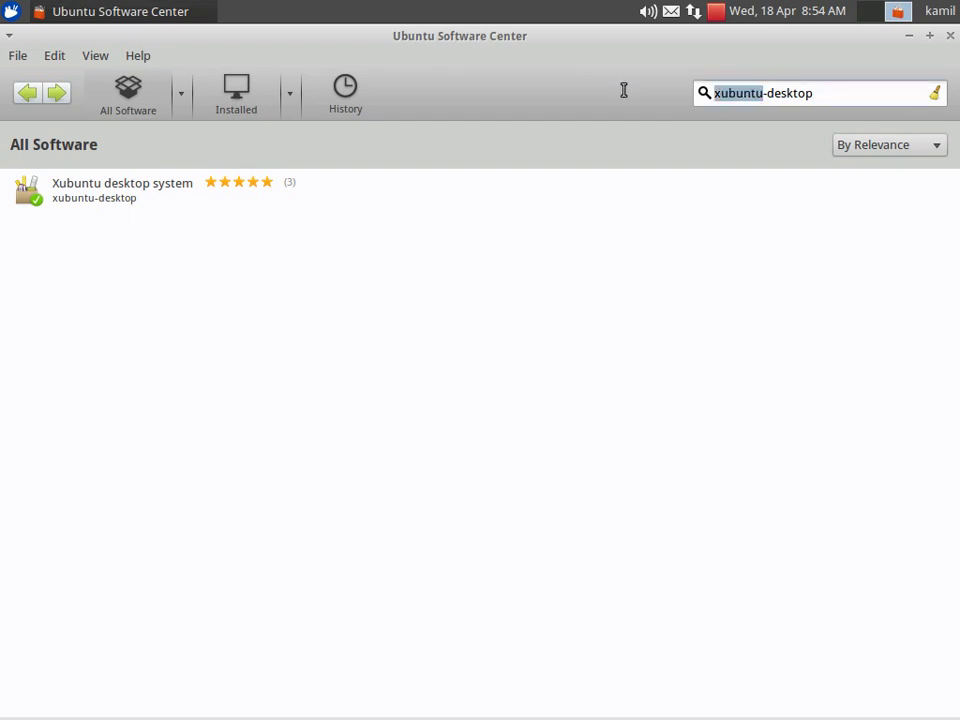
pyautogui.write('kui')
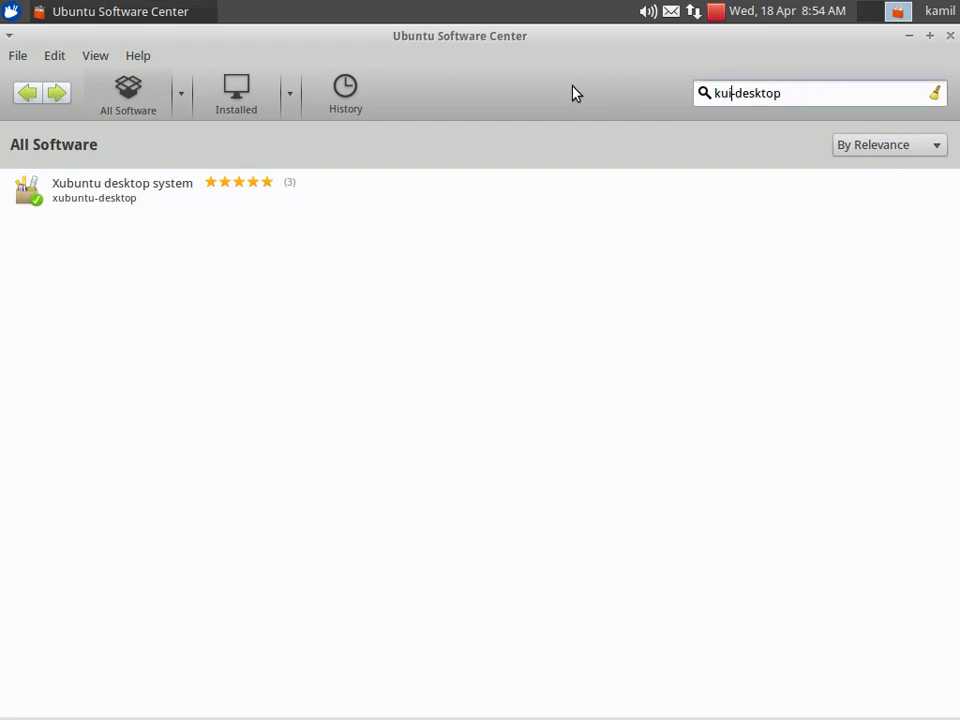
pyautogui.press('BackSpace')
pyautogui.write('buntu')
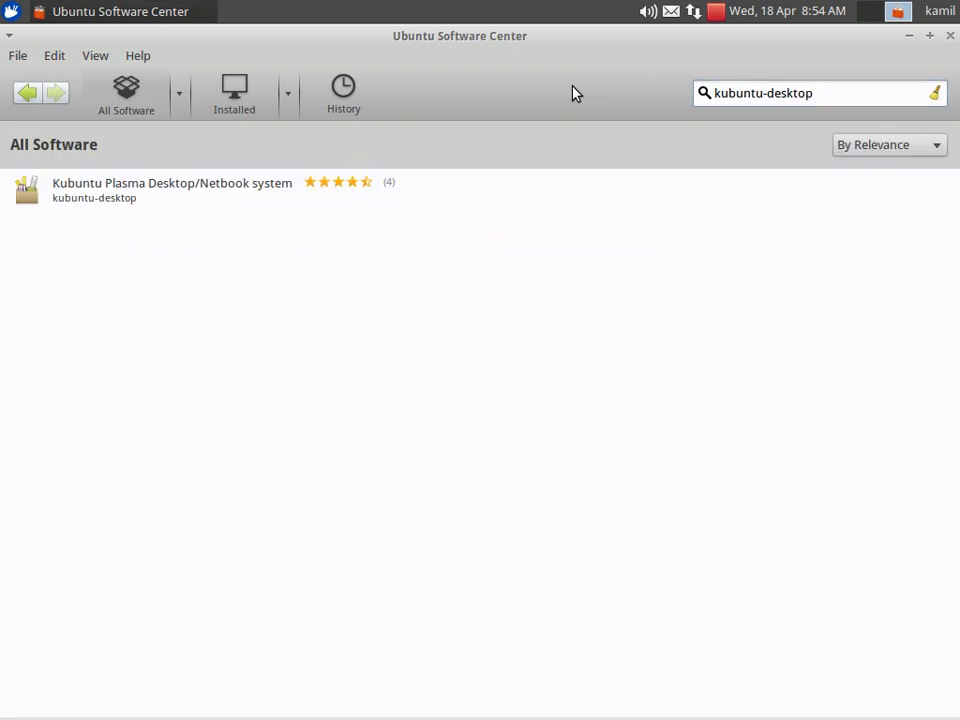
pyautogui.click(236, 205)
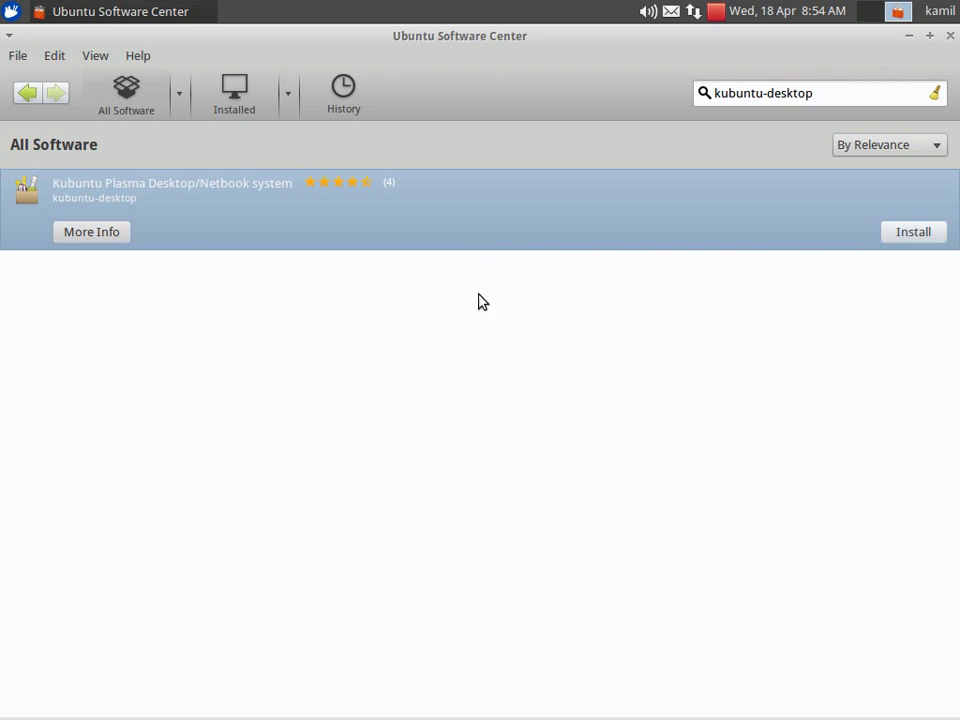
pyautogui.press('Return')
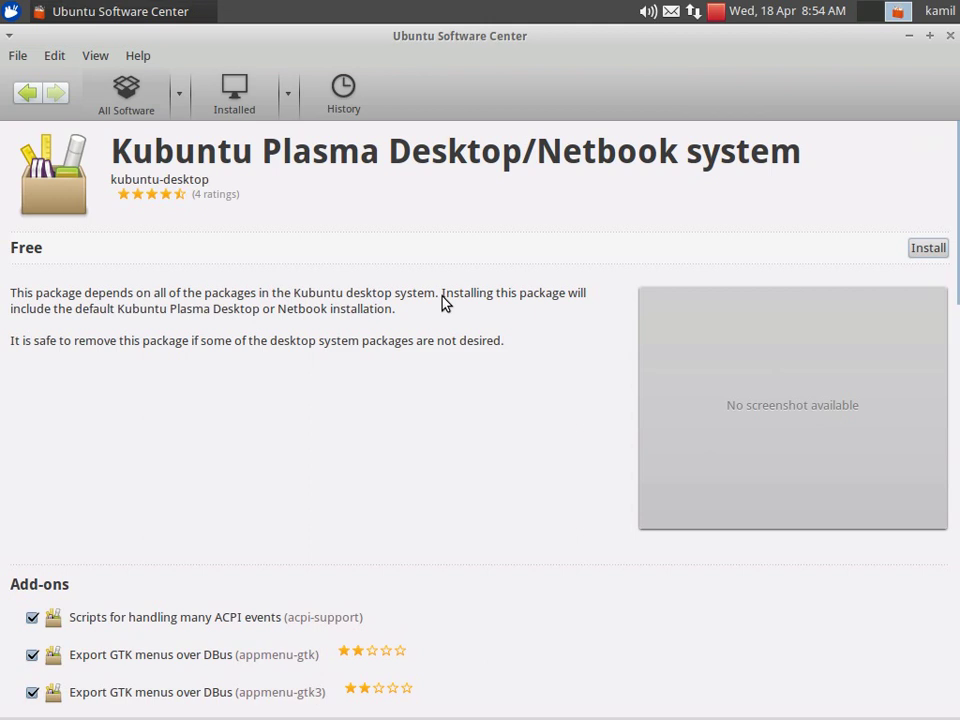
# Look through the add-ons offered with the Kubuntu package and close Ubuntu Software Center.
pyautogui.scroll(-1, 645, 248)
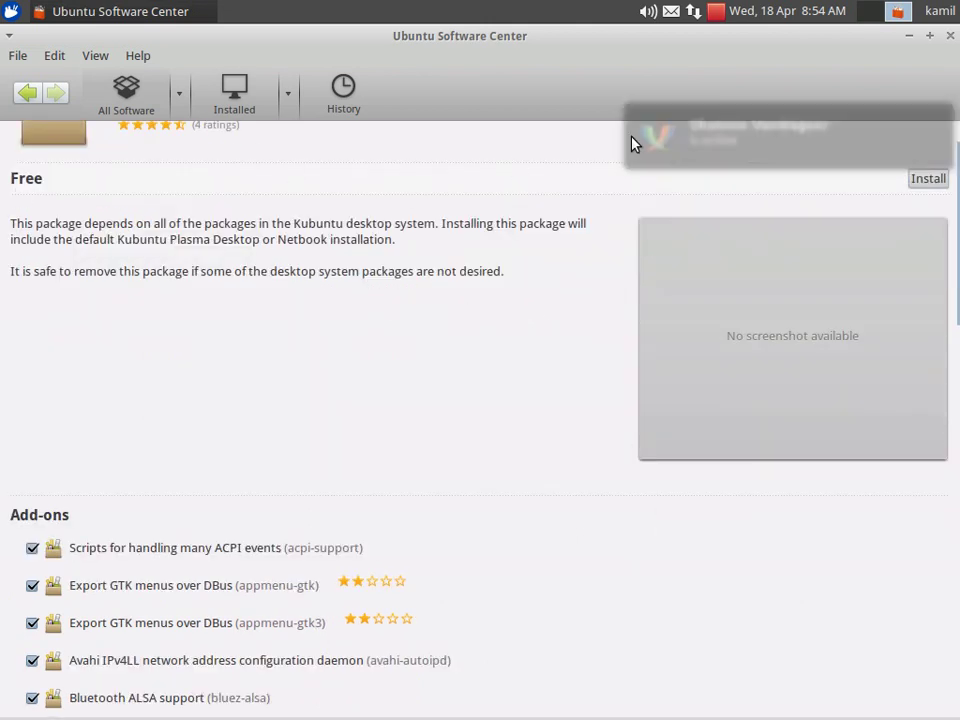
pyautogui.scroll(-5, 416, 364)
pyautogui.scroll(4, 410, 362)
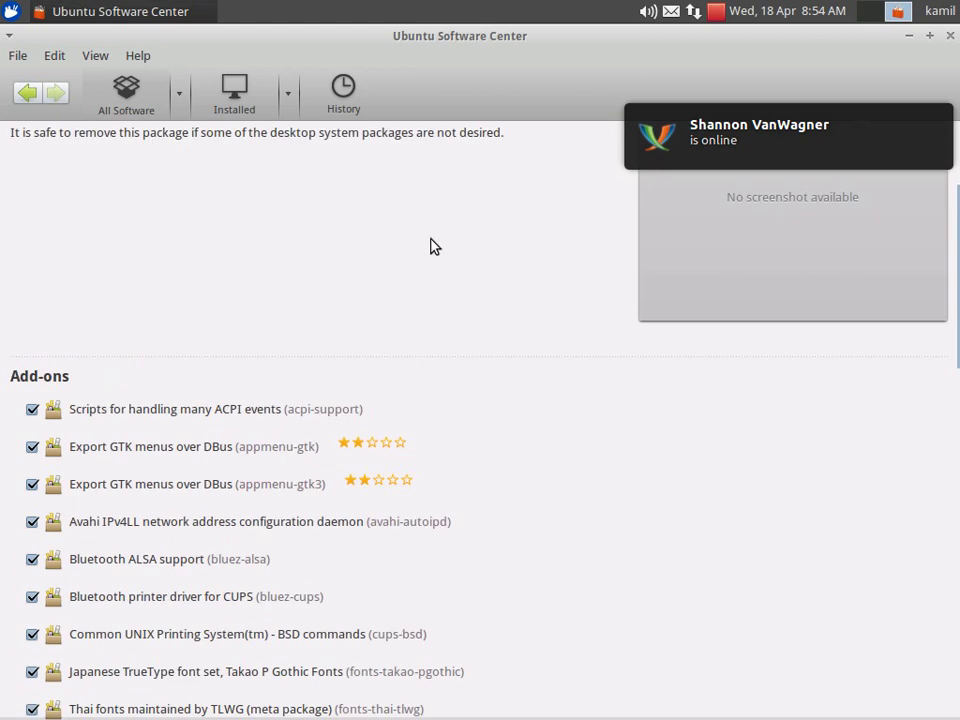
pyautogui.click(950, 36)
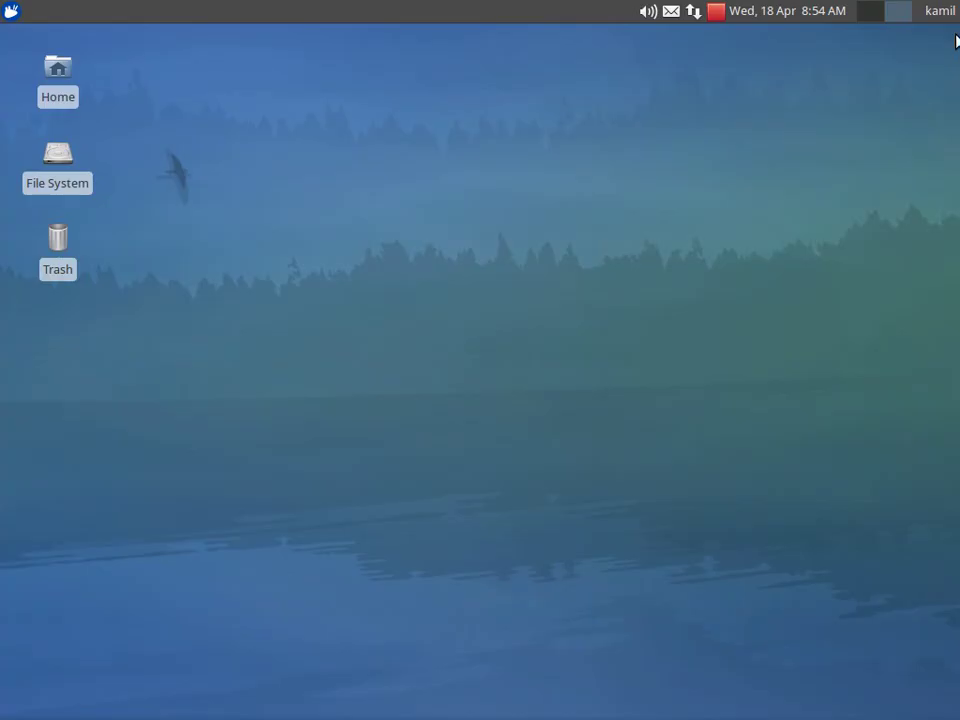
# View the Run Program dialog from the Accessories applications and dismiss it without running a command.
pyautogui.click(6, 8)
pyautogui.moveTo(44, 107)
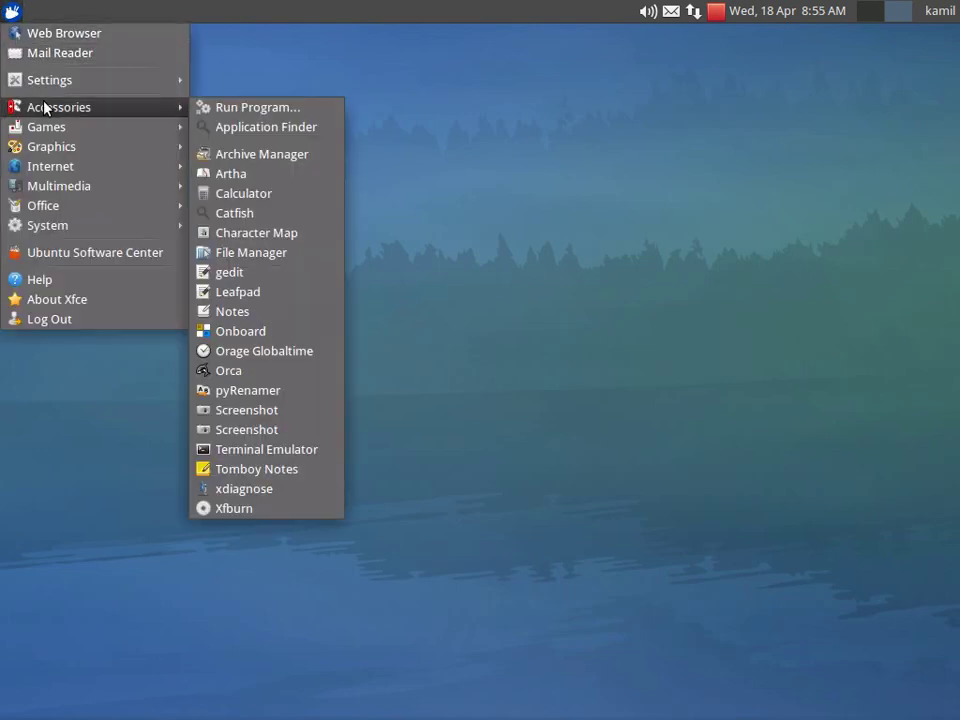
pyautogui.click(222, 107)
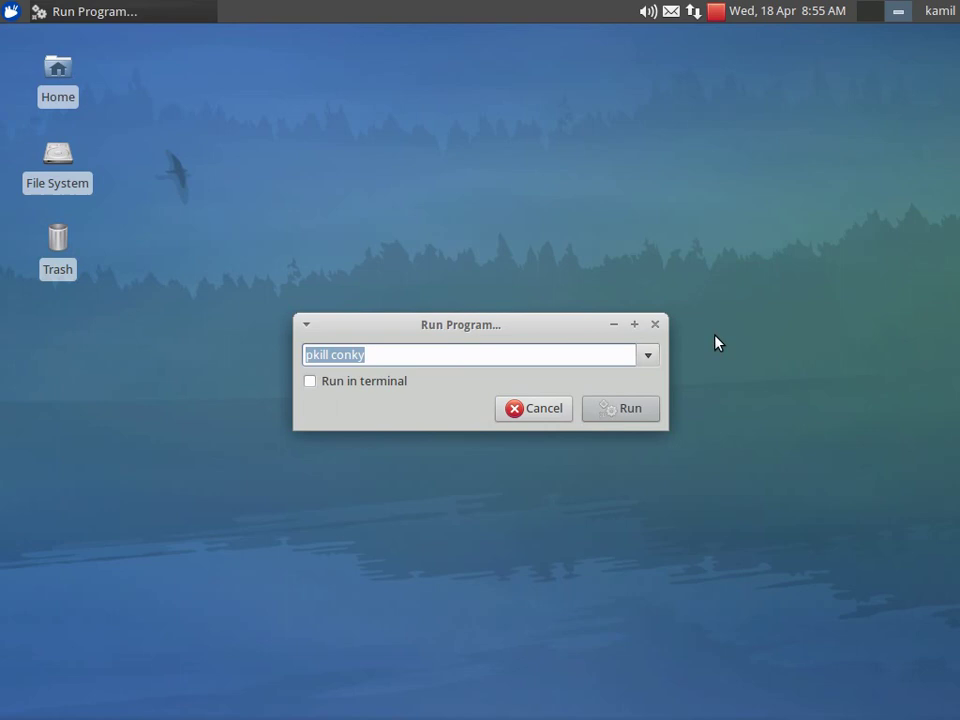
pyautogui.click(656, 328)
# Use Application Finder from the Accessories applications to search for "fire", launch Firefox Web Browser and close it.
pyautogui.click(10, 11)
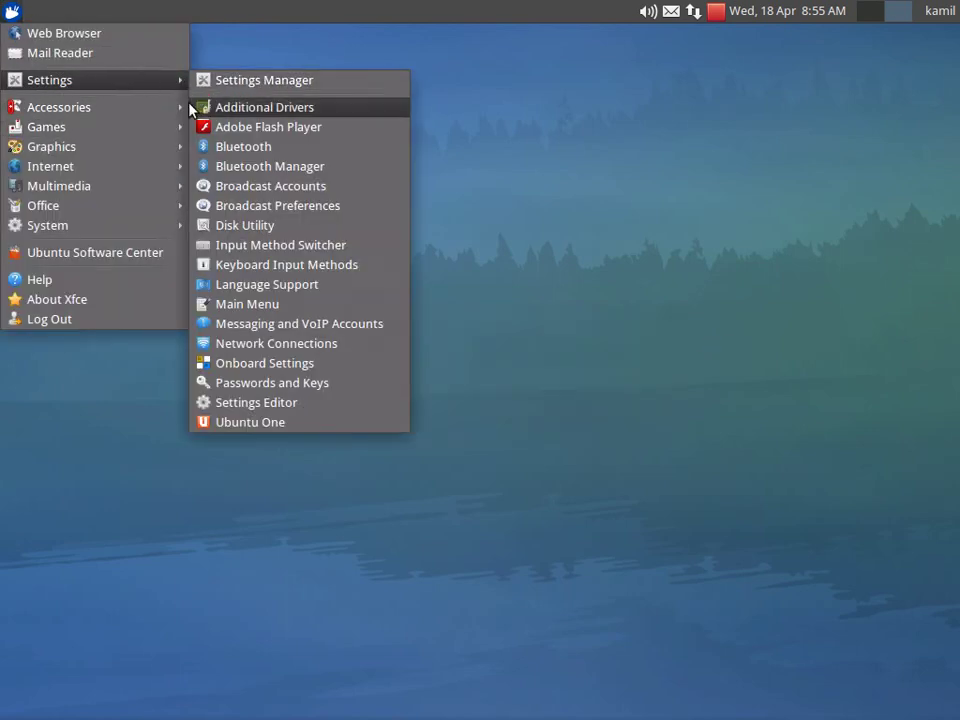
pyautogui.moveTo(172, 84)
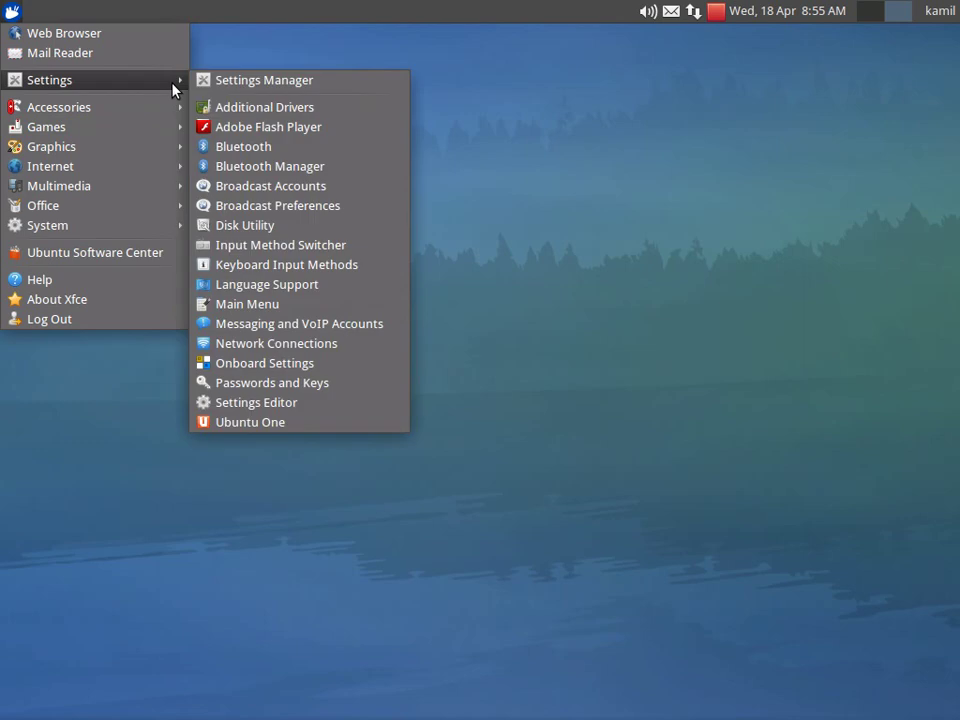
pyautogui.moveTo(116, 111)
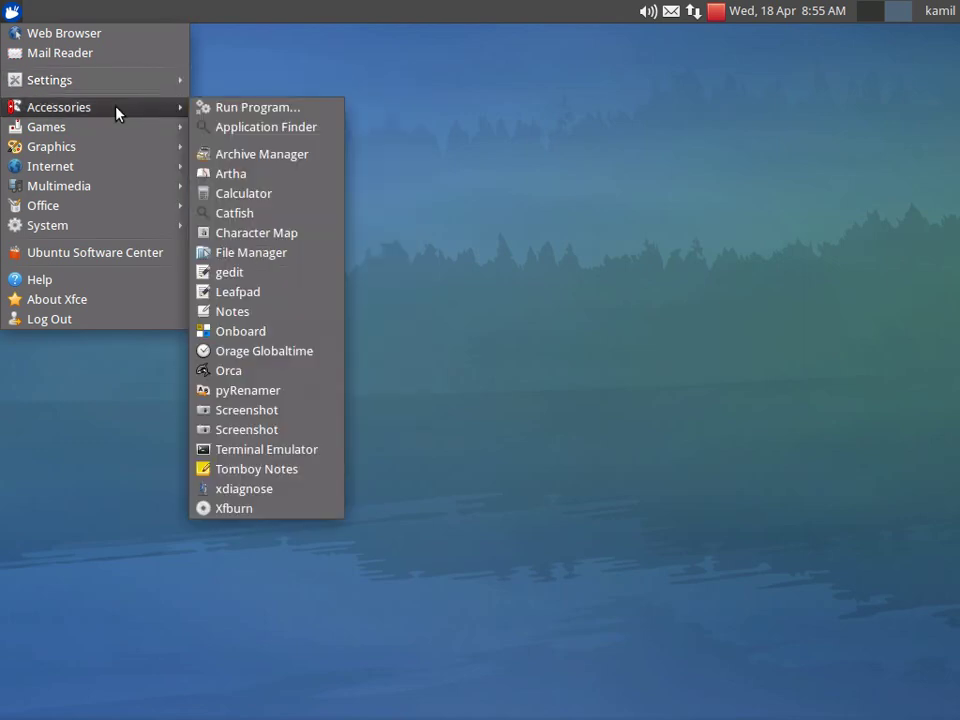
pyautogui.click(212, 128)
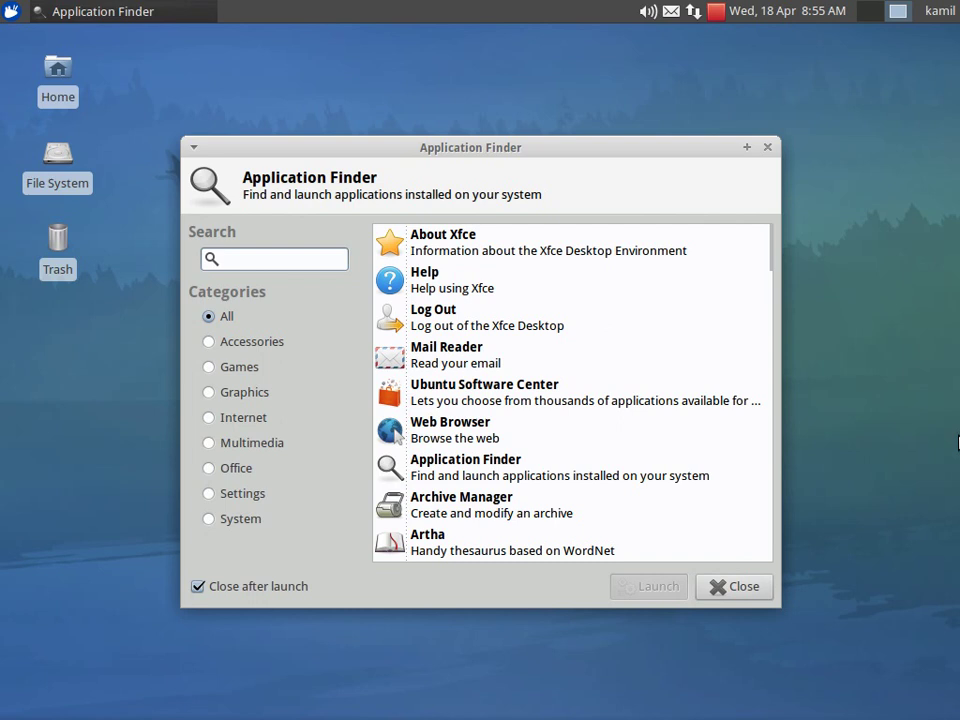
pyautogui.write('fire')
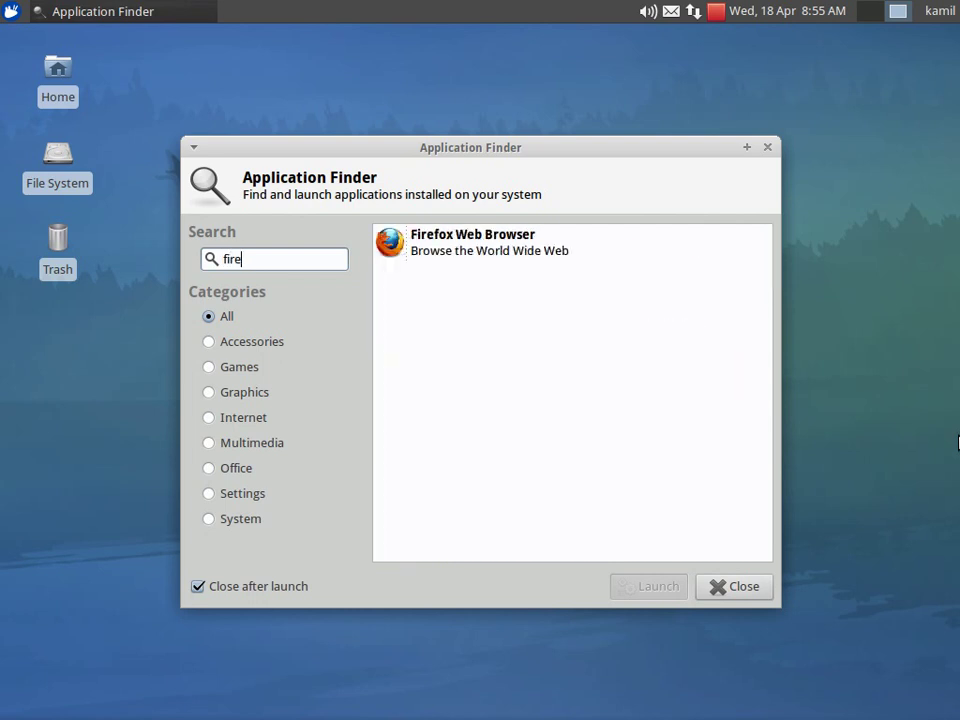
pyautogui.press('Return')
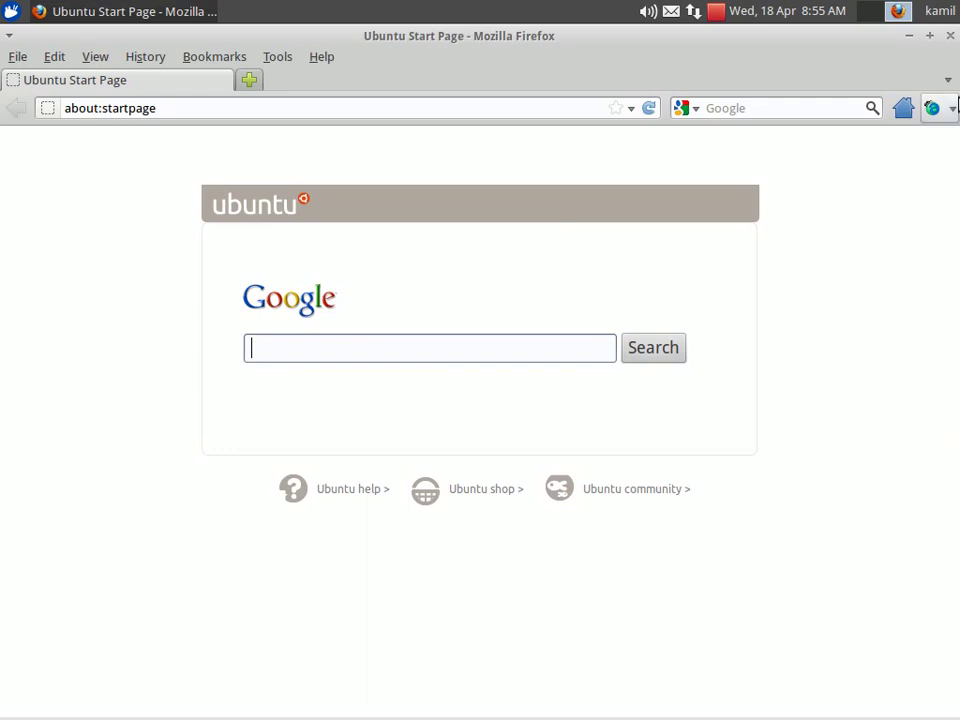
pyautogui.click(950, 35)
# Open File Manager from the Accessories applications, view its About information and dismiss it.
pyautogui.click(11, 11)
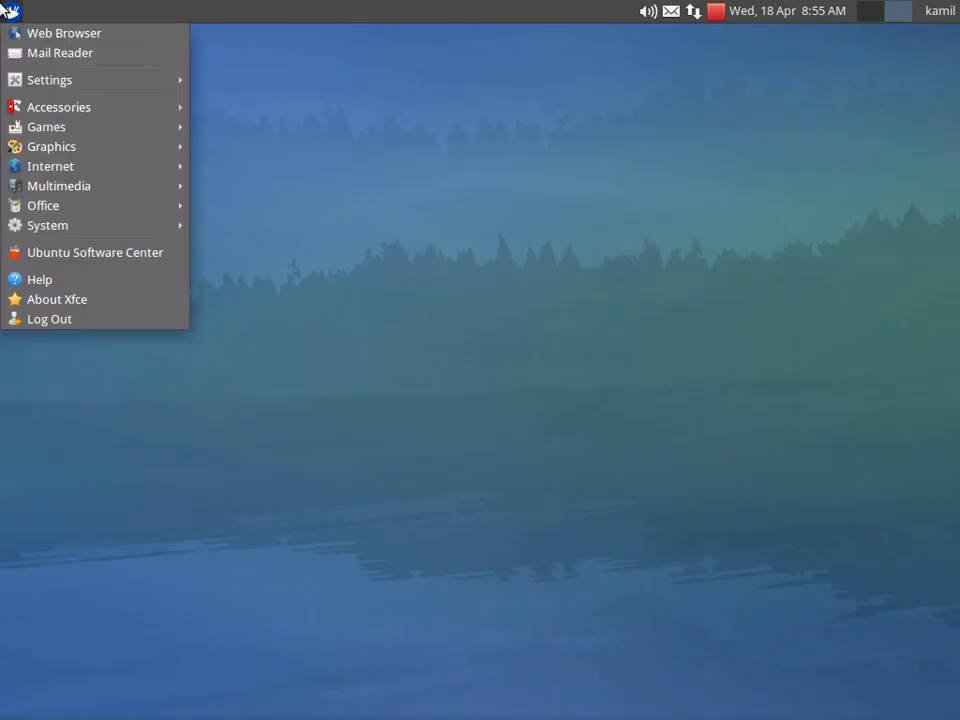
pyautogui.moveTo(47, 100)
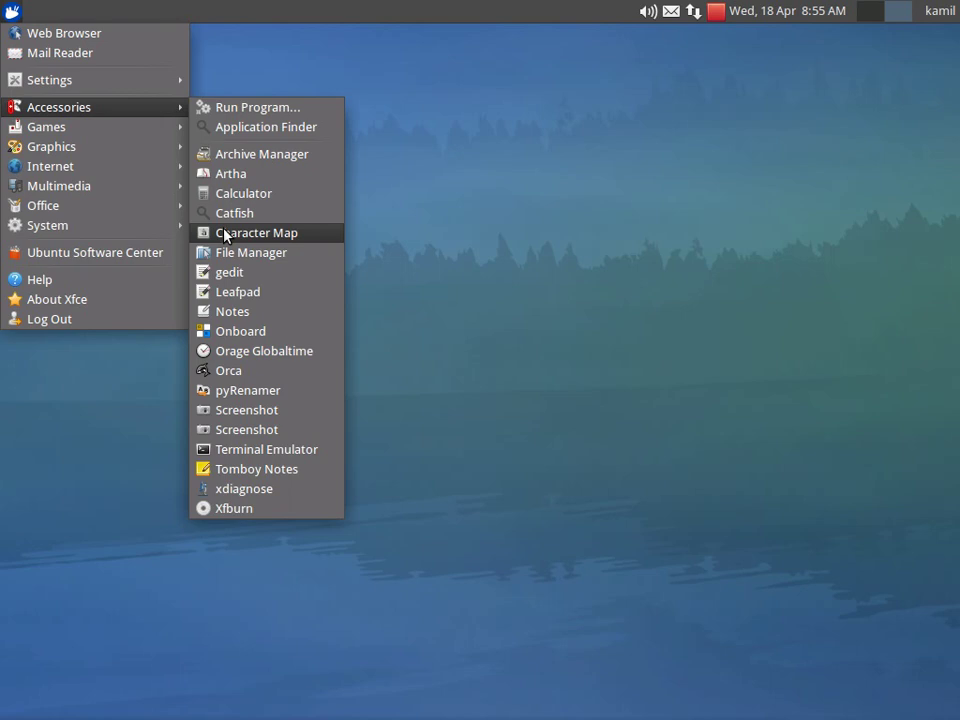
pyautogui.click(222, 256)
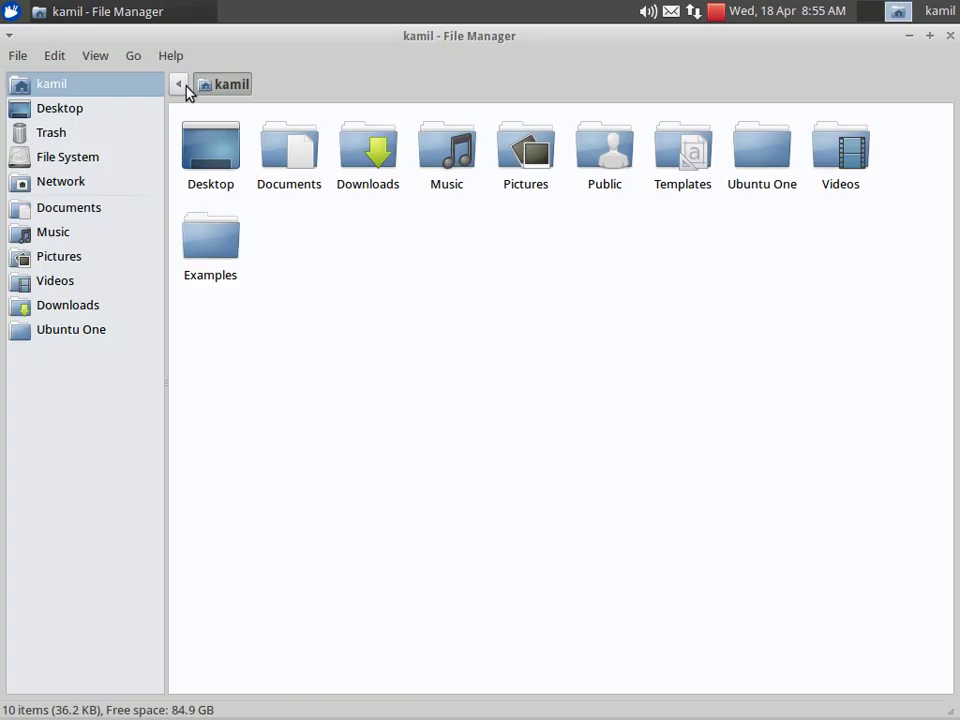
pyautogui.click(172, 58)
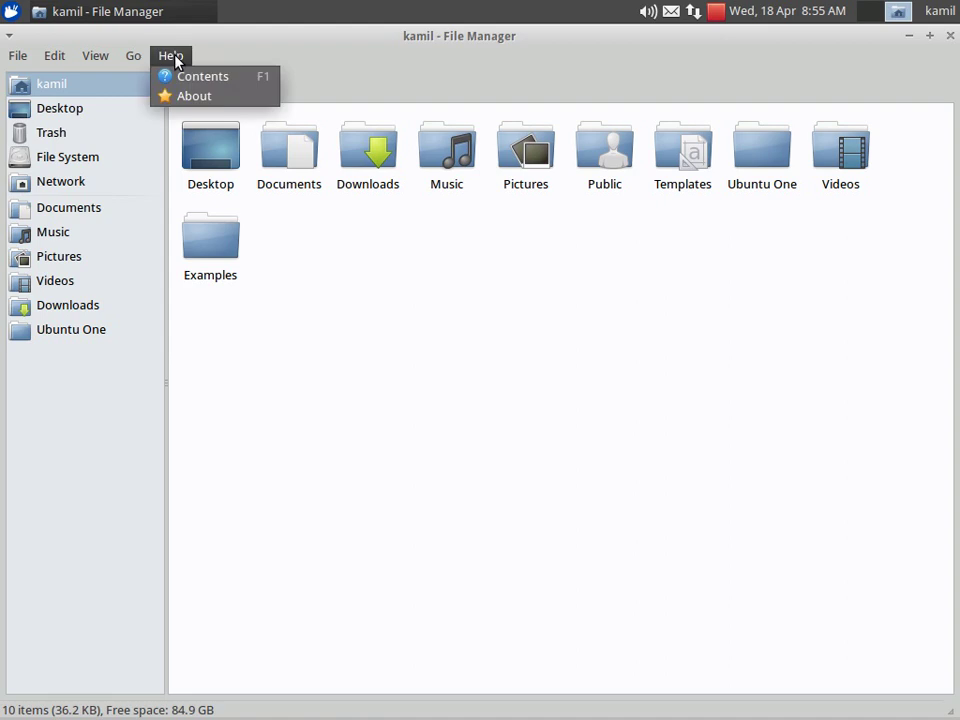
pyautogui.click(182, 97)
pyautogui.click(552, 576)
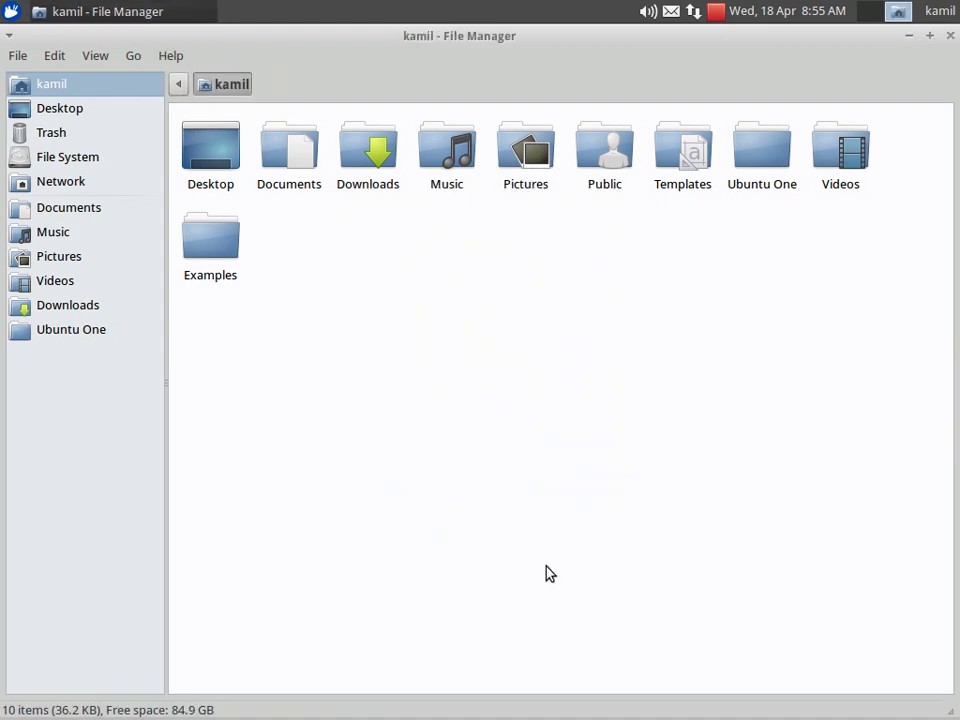
# View the options for the Documents folder, open the folder in a new window and close both file manager windows.
pyautogui.rightClick(280, 162)
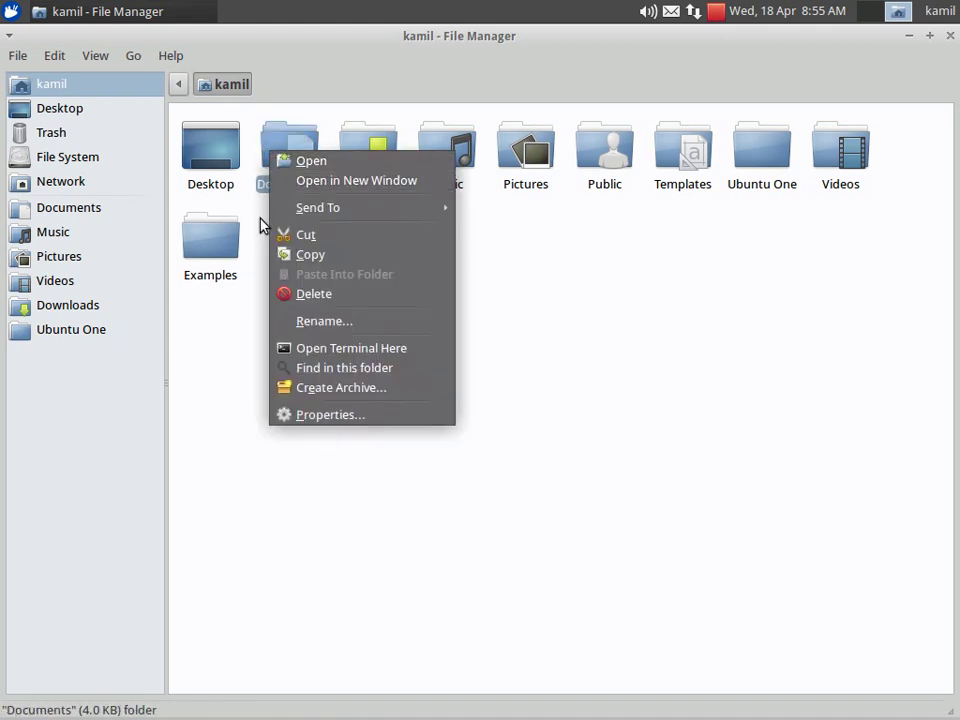
pyautogui.moveTo(440, 208)
pyautogui.click(298, 180)
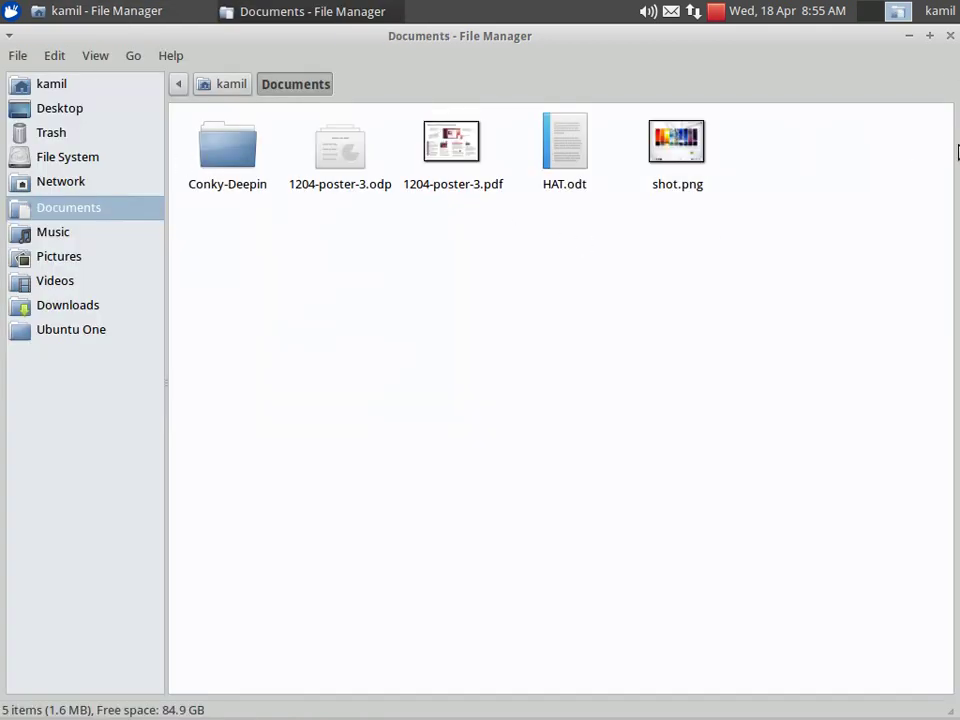
pyautogui.click(950, 35)
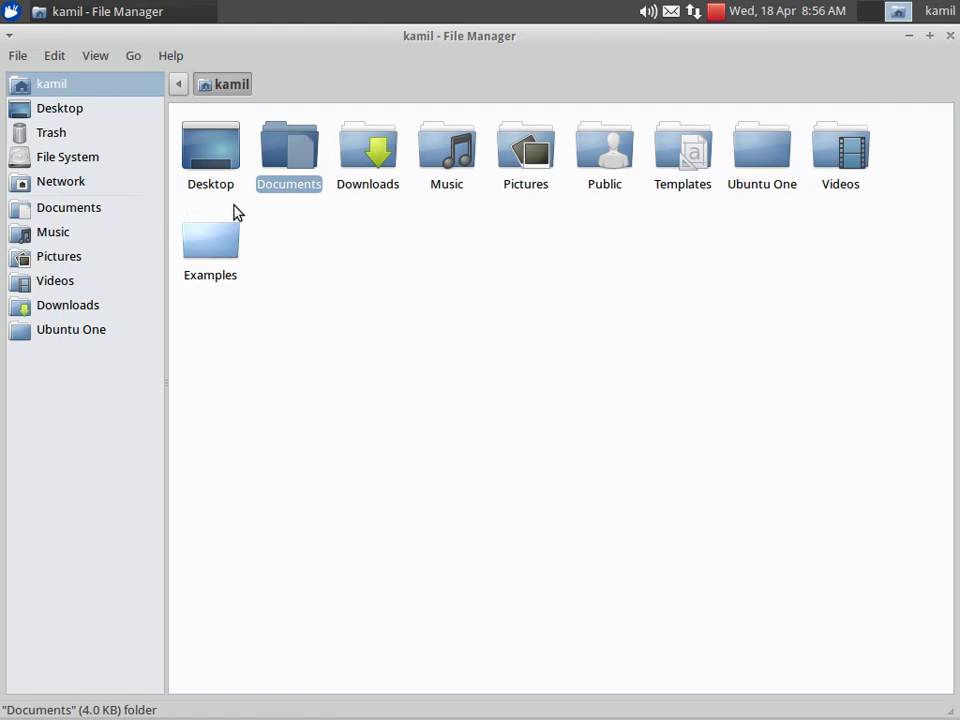
pyautogui.click(950, 35)
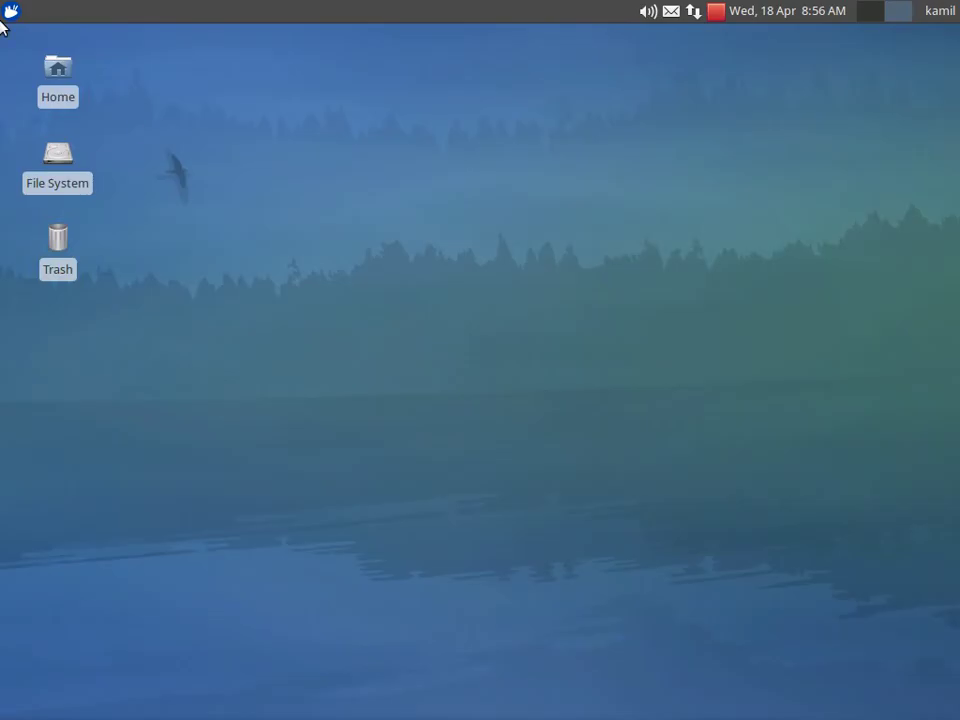
# Start Notes from the Accessories applications, bring up its note window and write "Take notes :)" in it.
pyautogui.click(11, 11)
pyautogui.moveTo(99, 111)
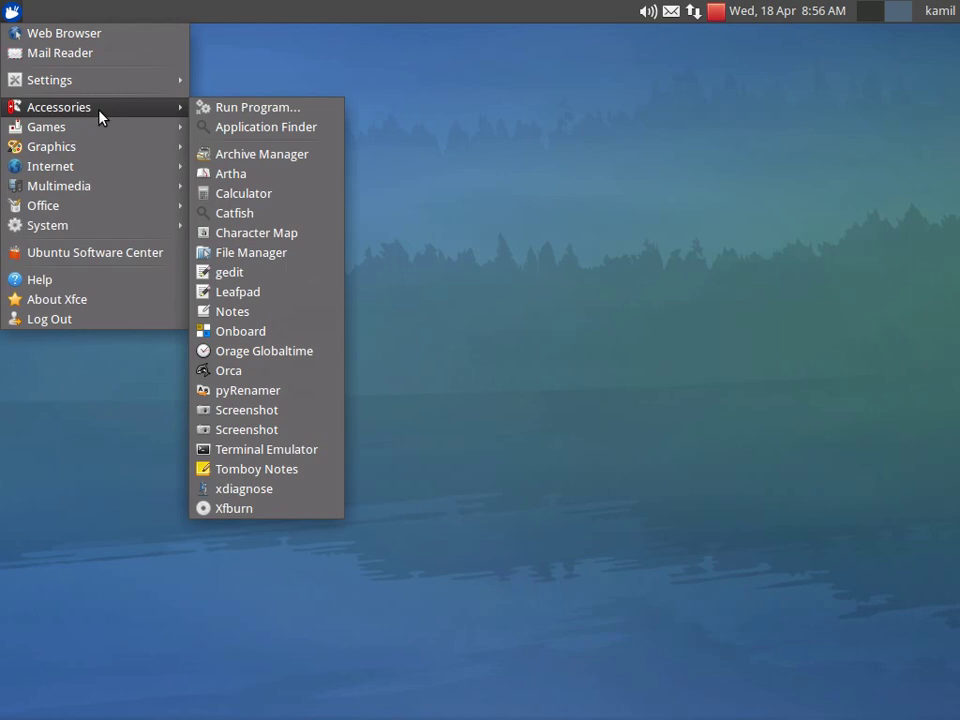
pyautogui.click(259, 317)
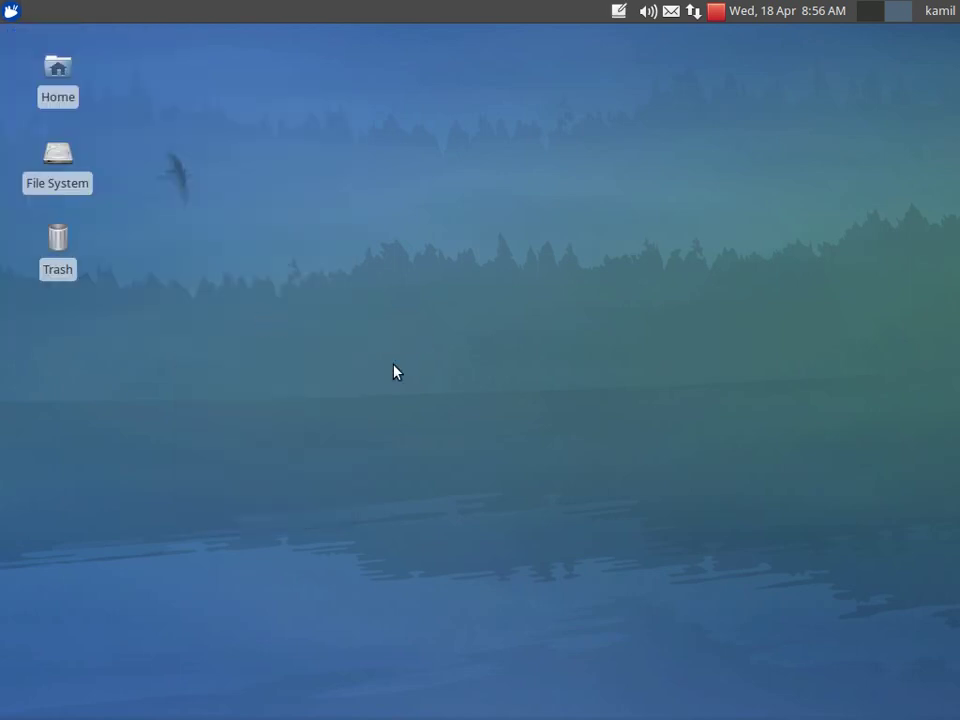
pyautogui.click(619, 11)
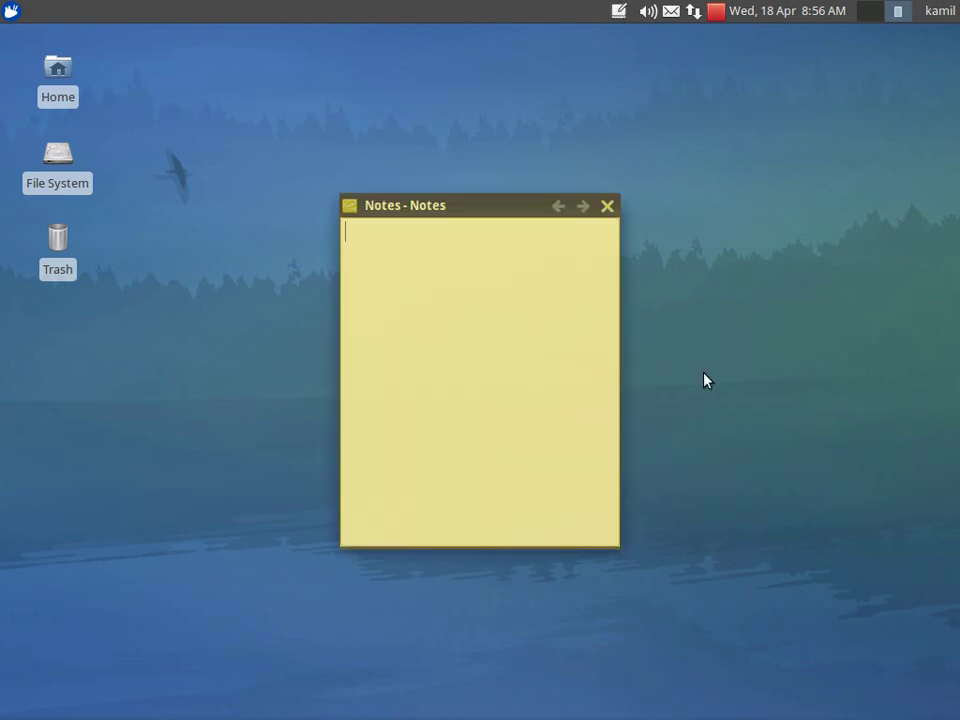
pyautogui.write('Take notes :)')
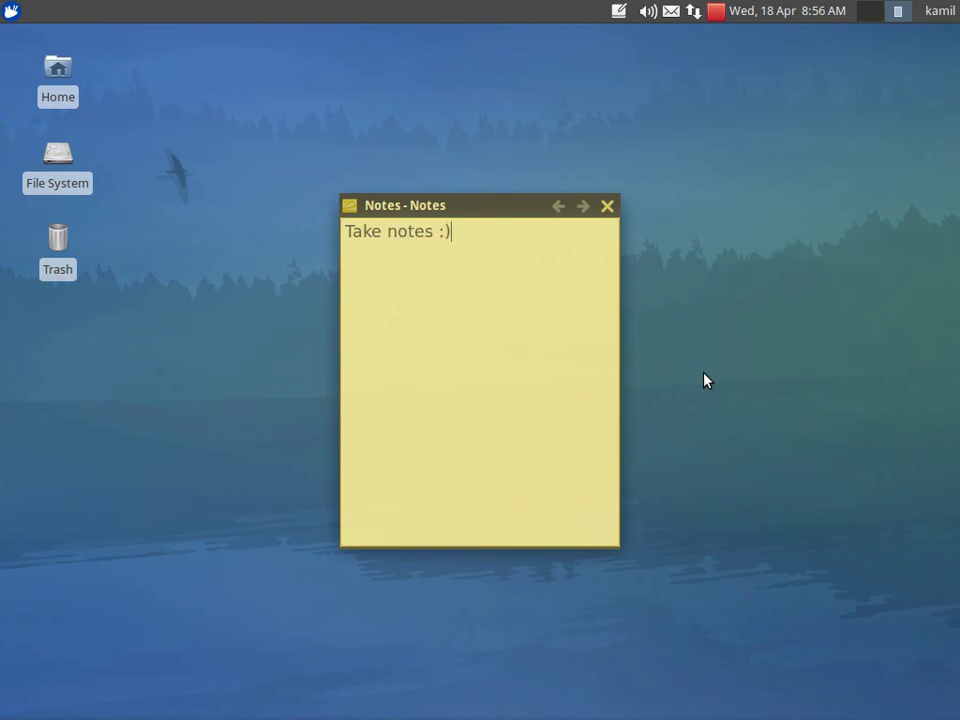
pyautogui.press('Return')
# Close the note window and remove Notes from the panel.
pyautogui.click(606, 206)
pyautogui.rightClick(619, 12)
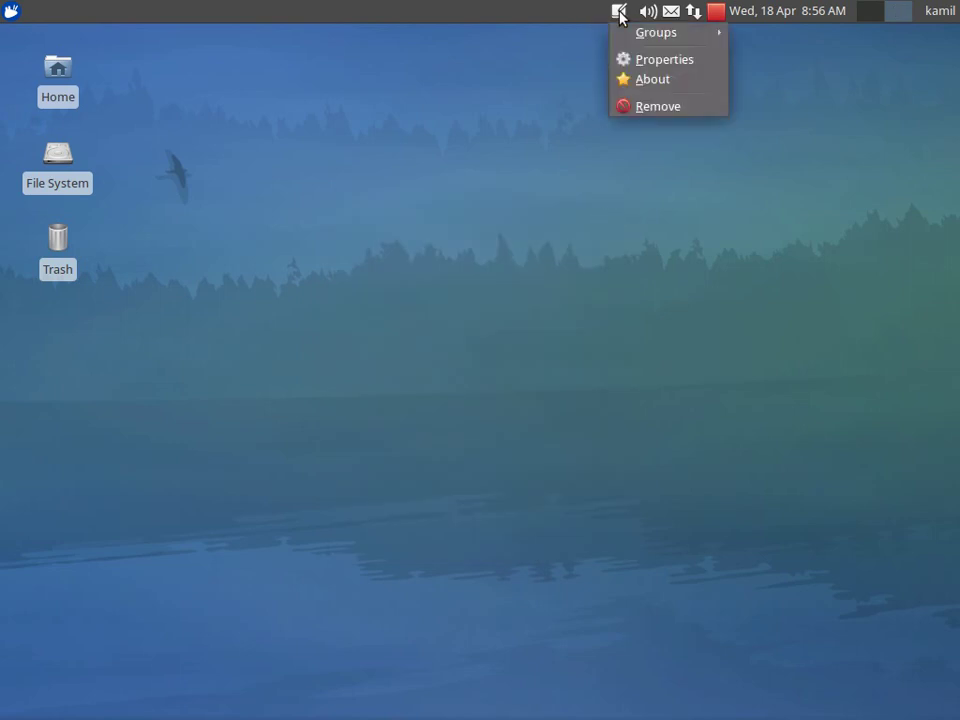
pyautogui.click(675, 107)
# View the dialogs of both Screenshot tools in the Accessories applications, cancelling each without taking a capture.
pyautogui.click(11, 11)
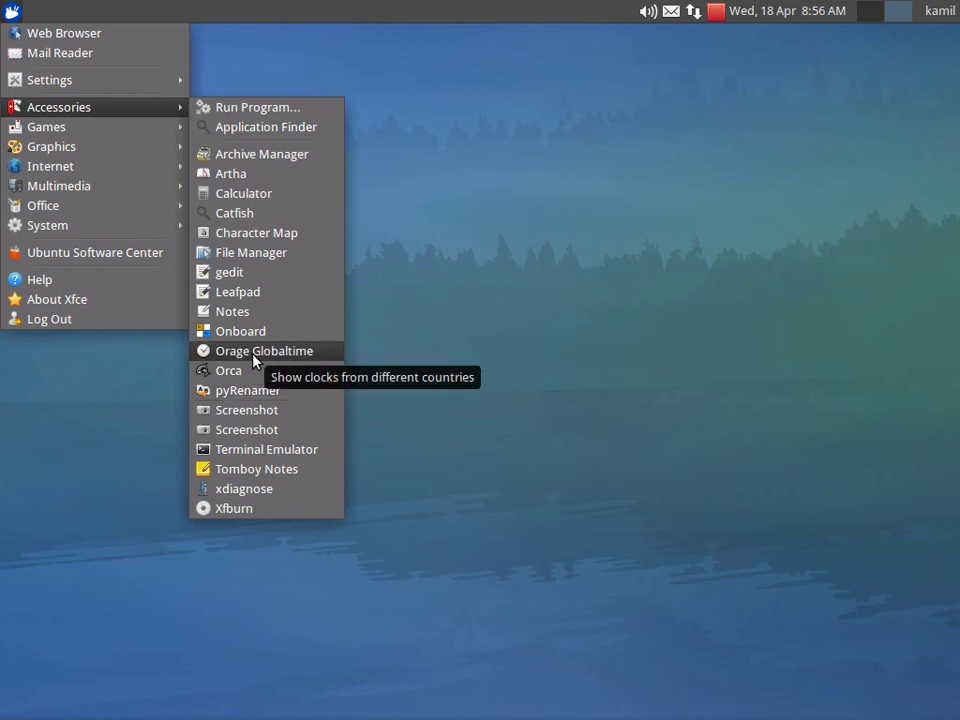
pyautogui.click(247, 411)
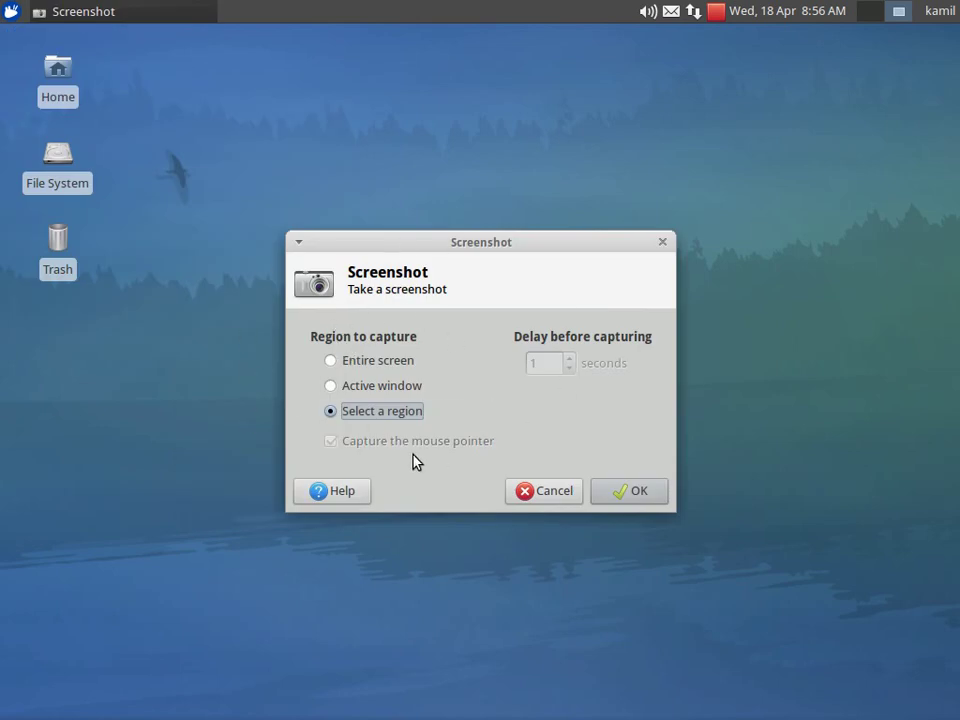
pyautogui.click(530, 490)
pyautogui.click(11, 11)
pyautogui.moveTo(66, 110)
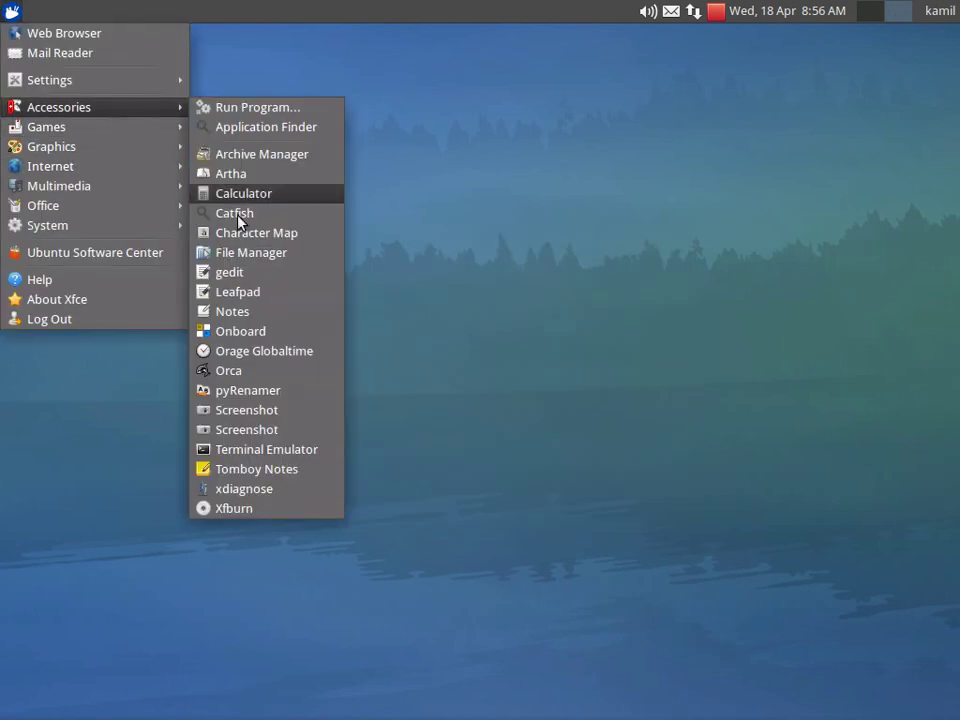
pyautogui.click(228, 445)
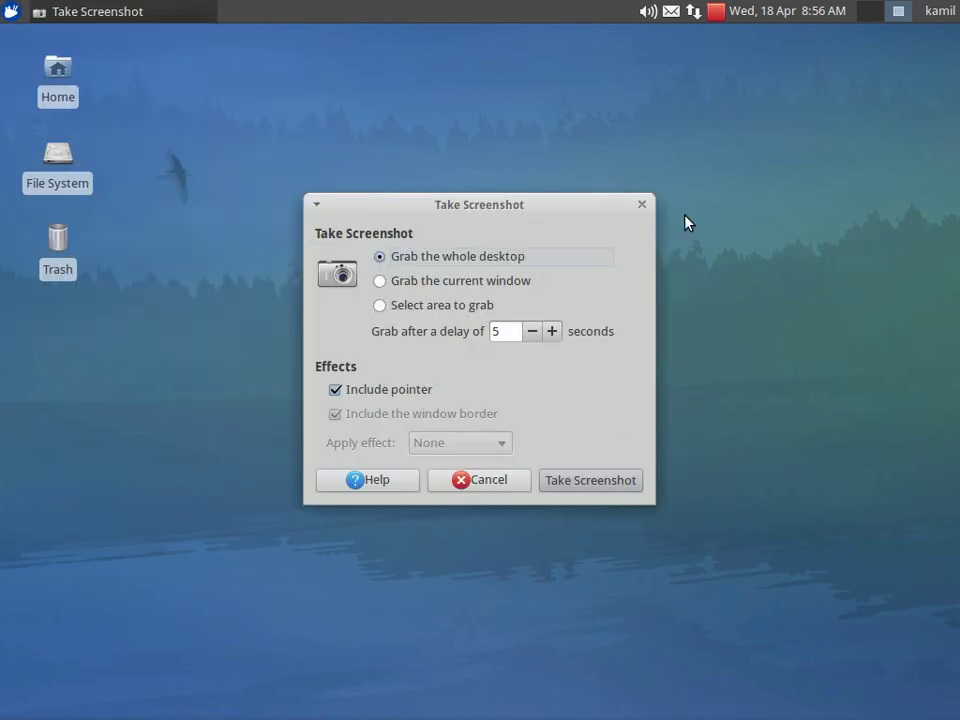
pyautogui.click(466, 486)
# Look over the Graphics and Internet applications, launch Pidgin Internet Messenger and look through its buddy list.
pyautogui.click(11, 11)
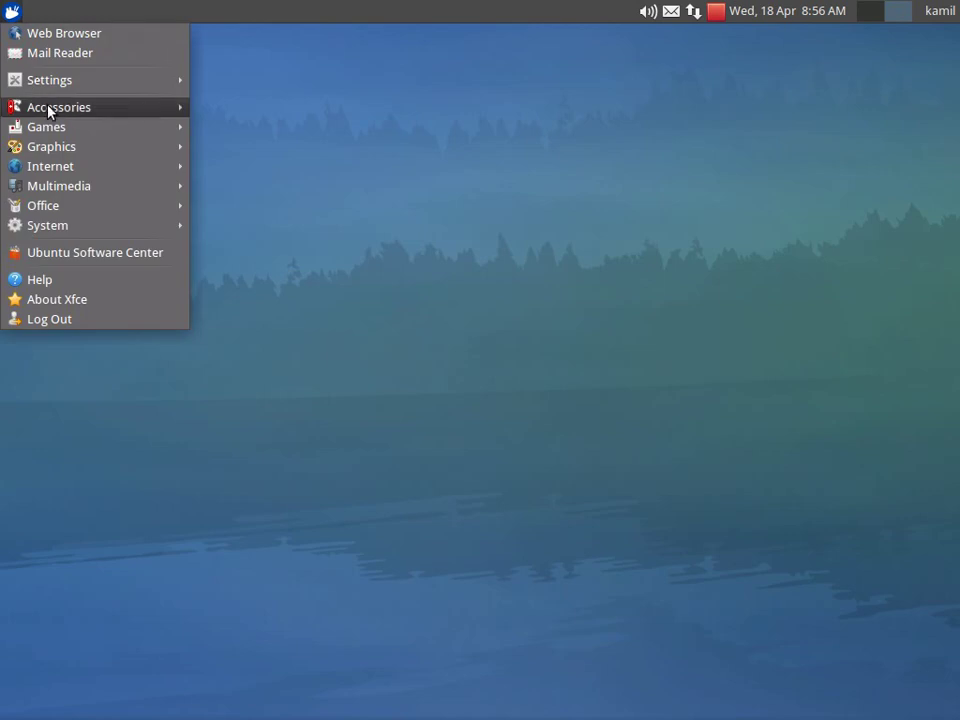
pyautogui.moveTo(51, 117)
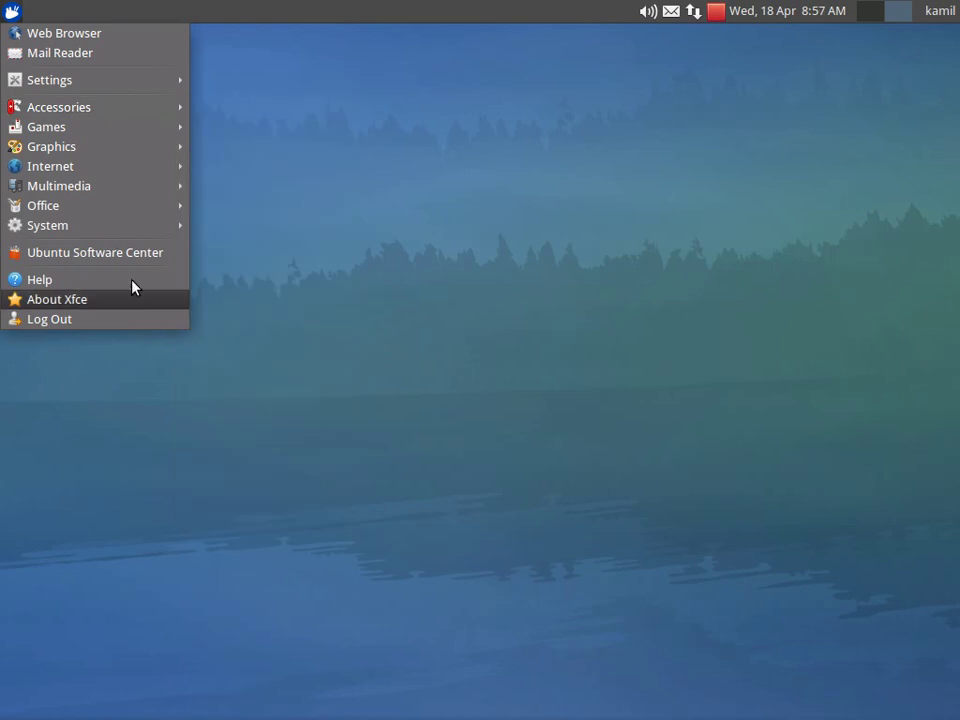
pyautogui.moveTo(86, 136)
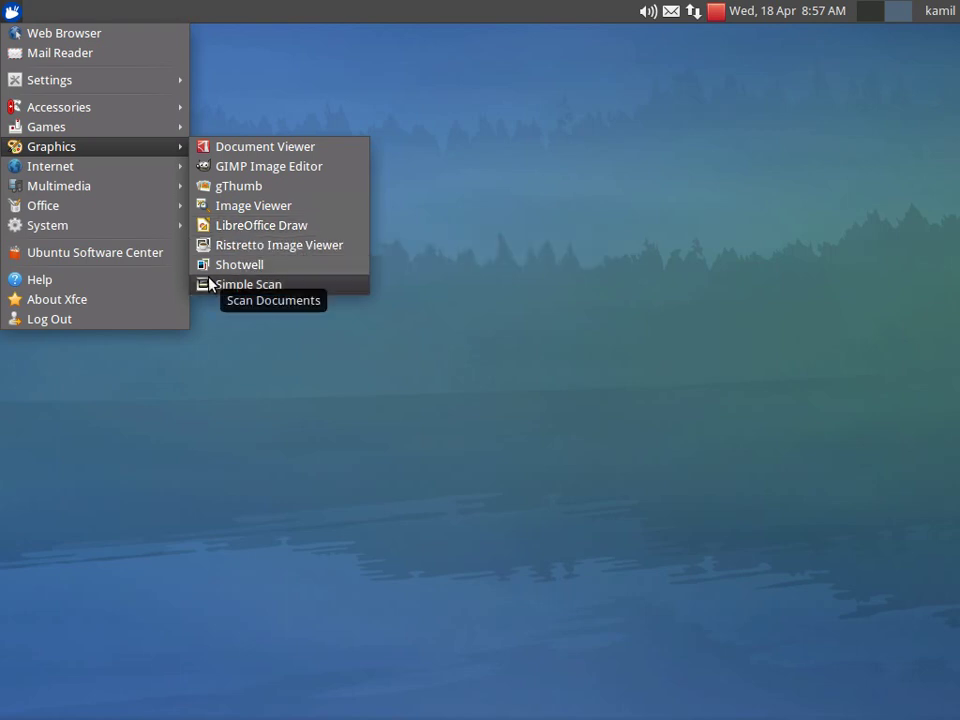
pyautogui.moveTo(123, 176)
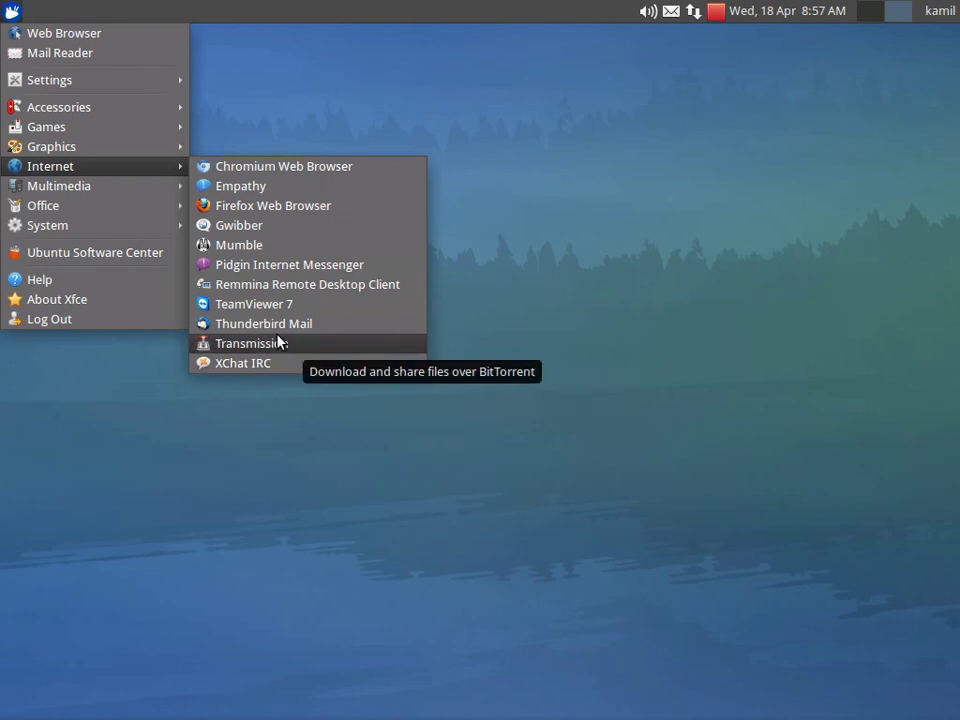
pyautogui.click(279, 268)
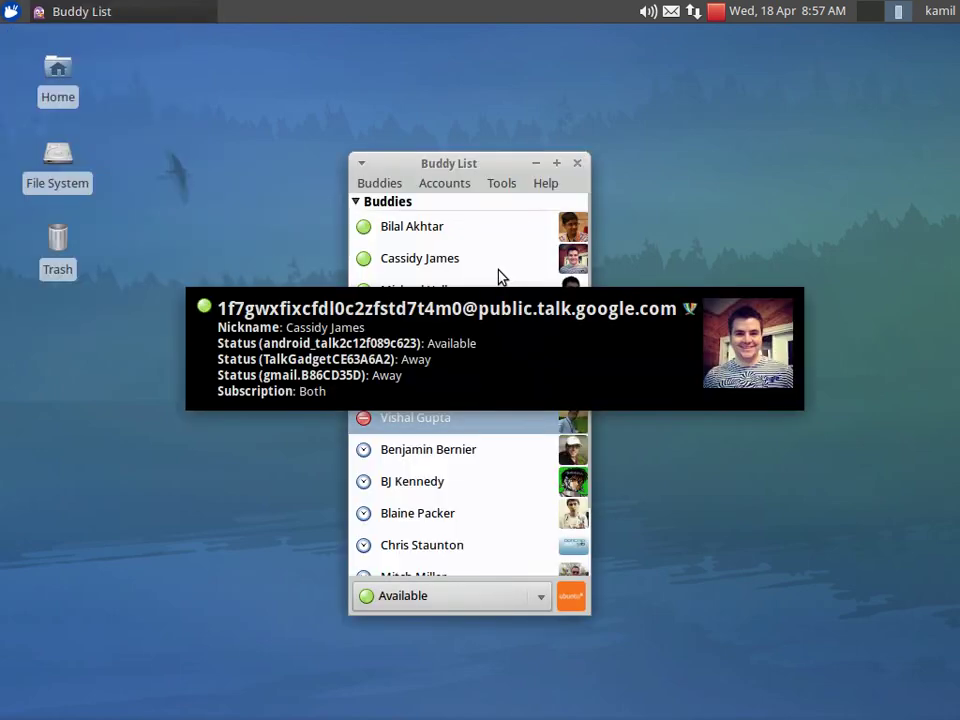
pyautogui.scroll(-1, 545, 363)
pyautogui.scroll(-1, 545, 363)
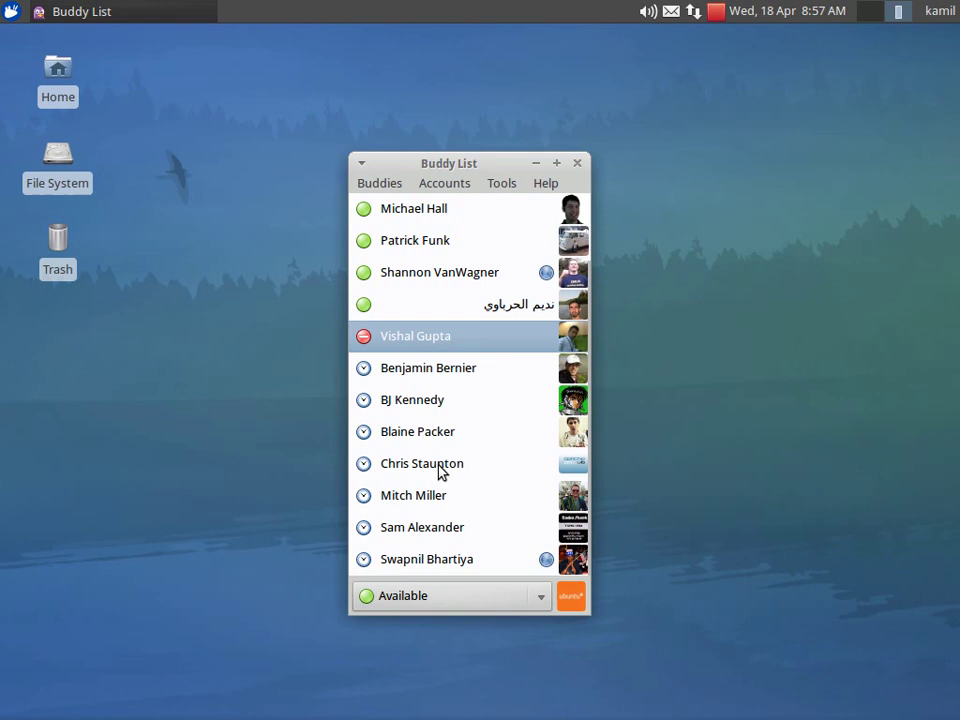
pyautogui.moveTo(407, 440)
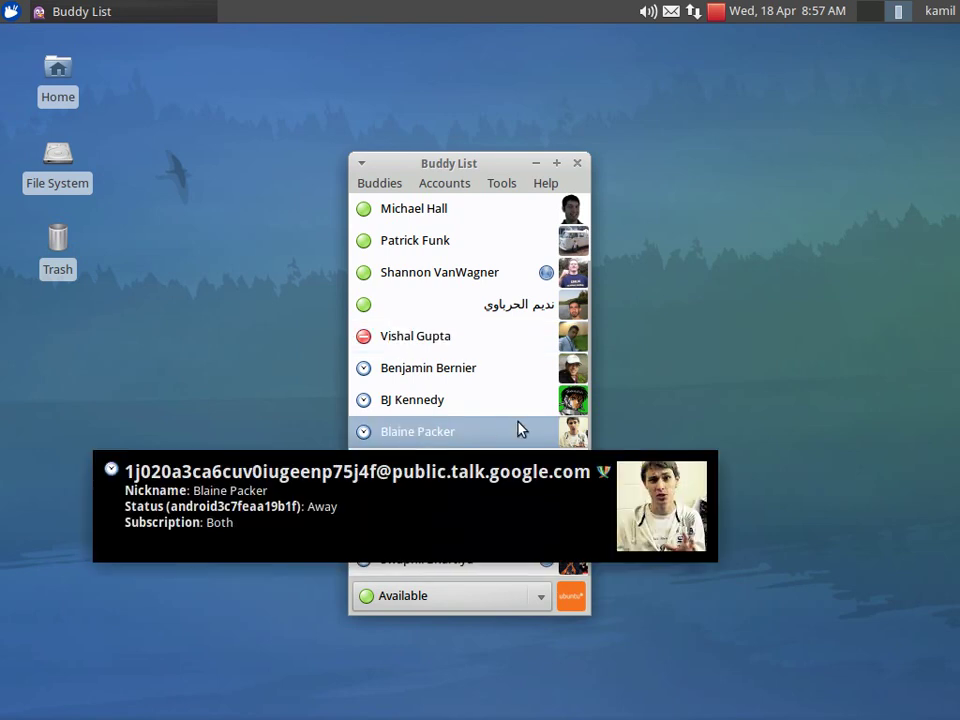
# Send "Hi" to an away contact from the buddy list, close the conversation and minimize the buddy list.
pyautogui.doubleClick(451, 441)
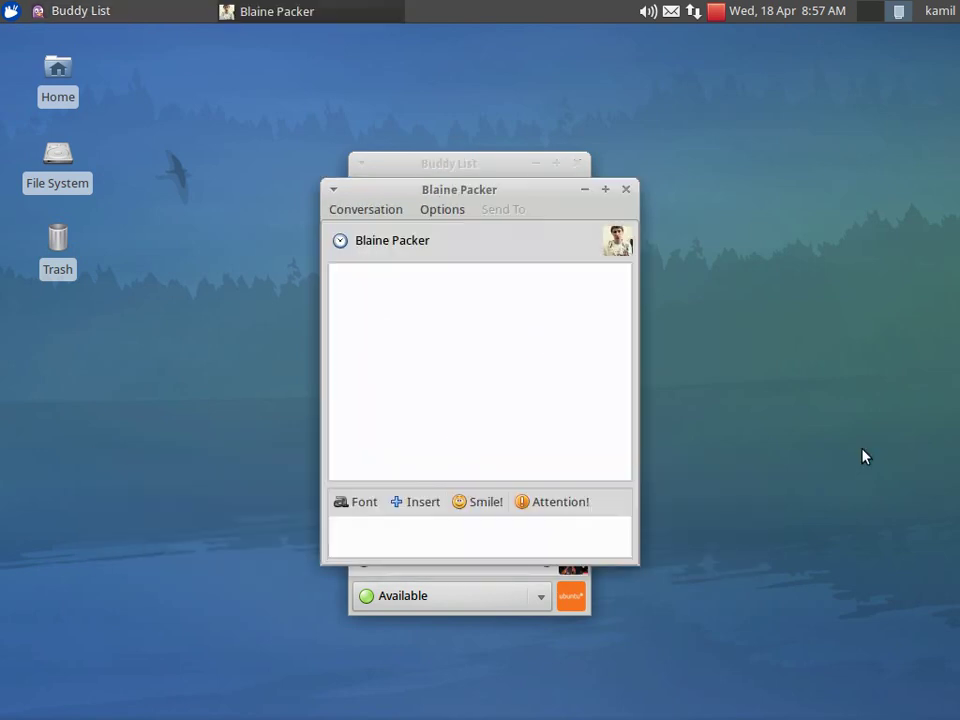
pyautogui.write('Hi')
pyautogui.press('Return')
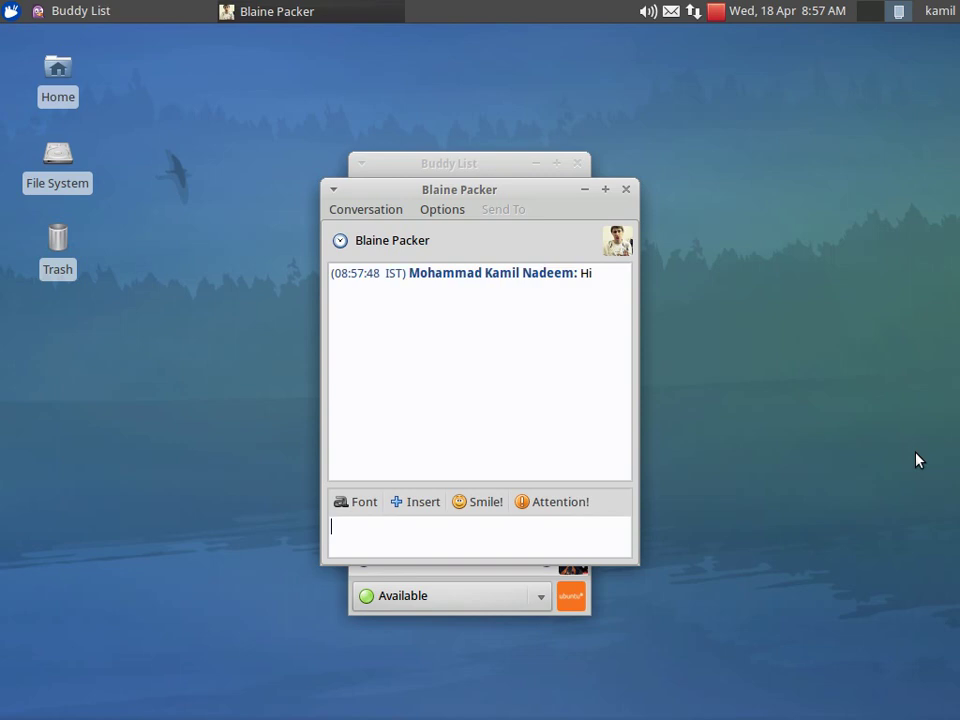
pyautogui.click(625, 190)
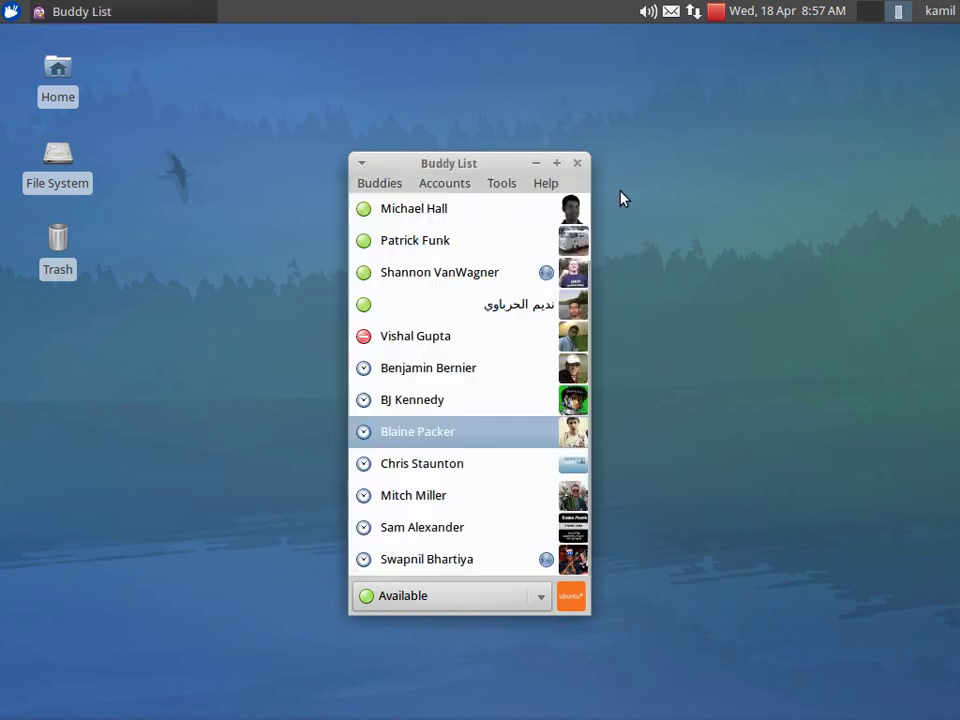
pyautogui.click(537, 165)
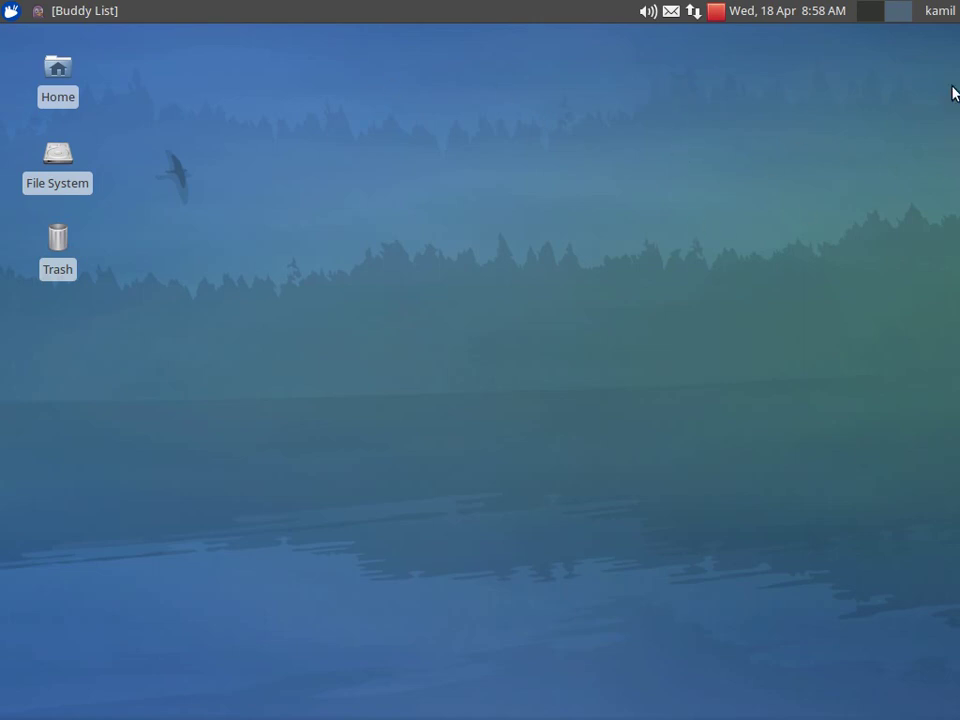
# Restore the buddy list and send "Quickly type in something wise, need for screencast" to the contact marked Do Not Disturb.
pyautogui.click(130, 8)
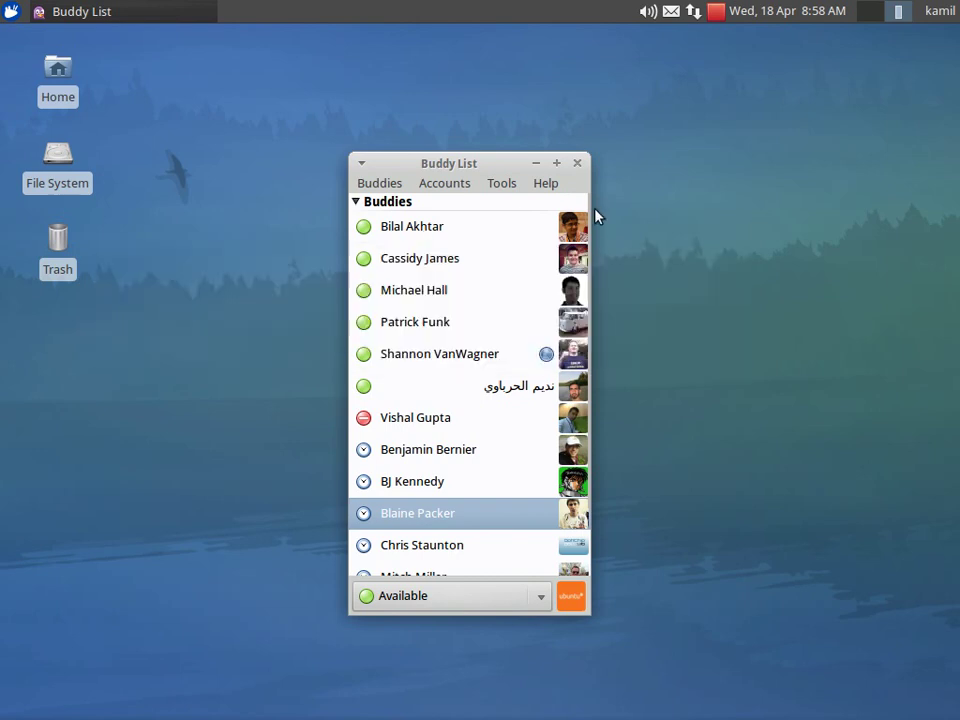
pyautogui.click(536, 163)
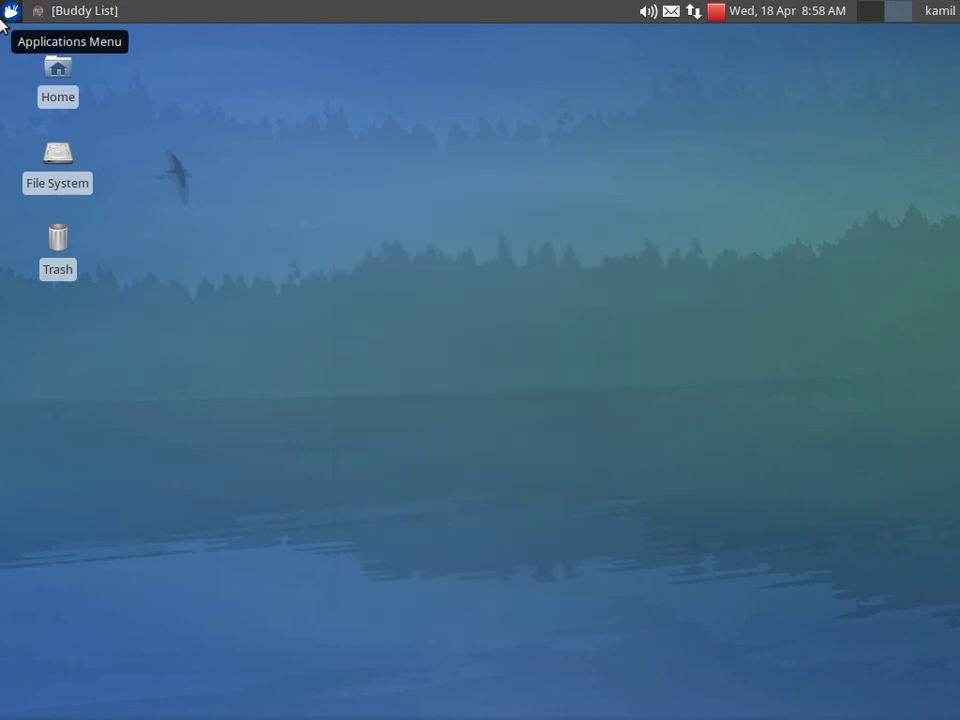
pyautogui.click(108, 12)
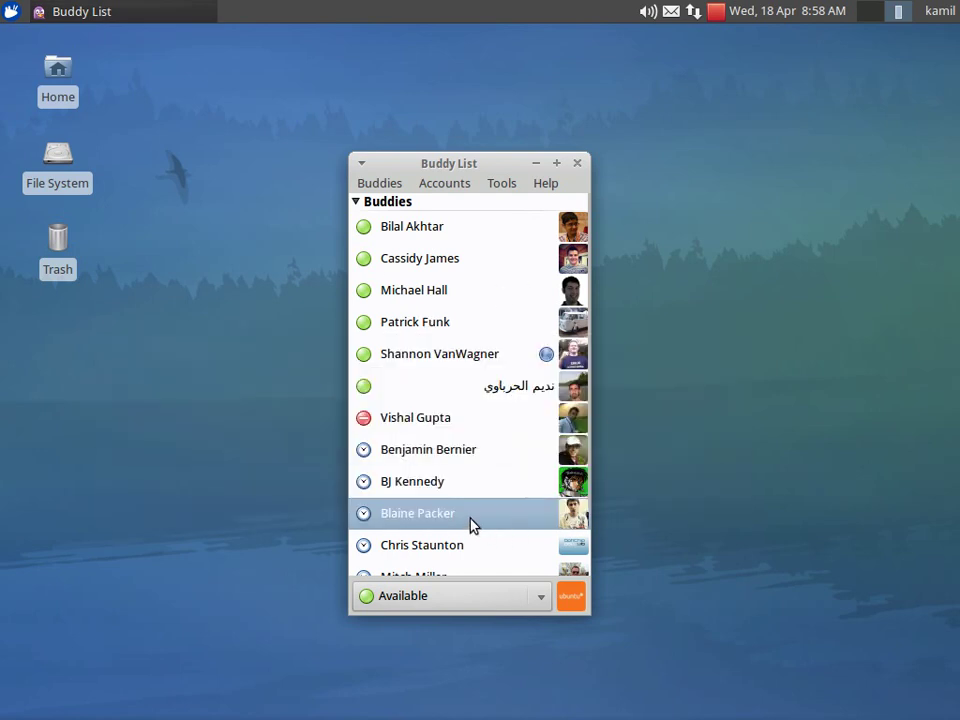
pyautogui.click(436, 430)
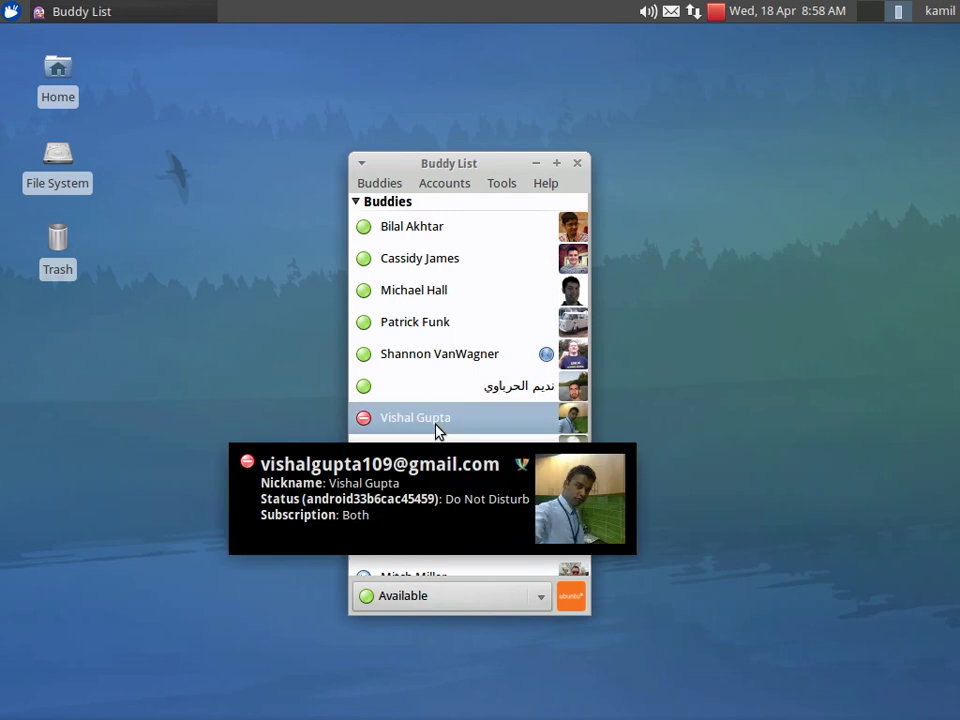
pyautogui.doubleClick(436, 430)
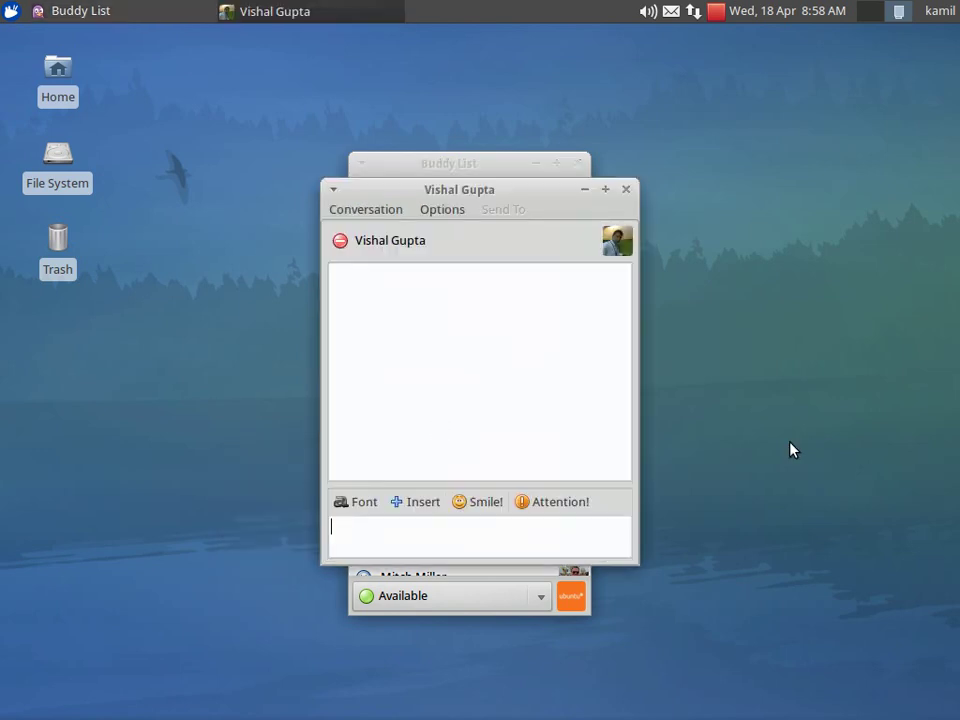
pyautogui.write('Quickly type in s')
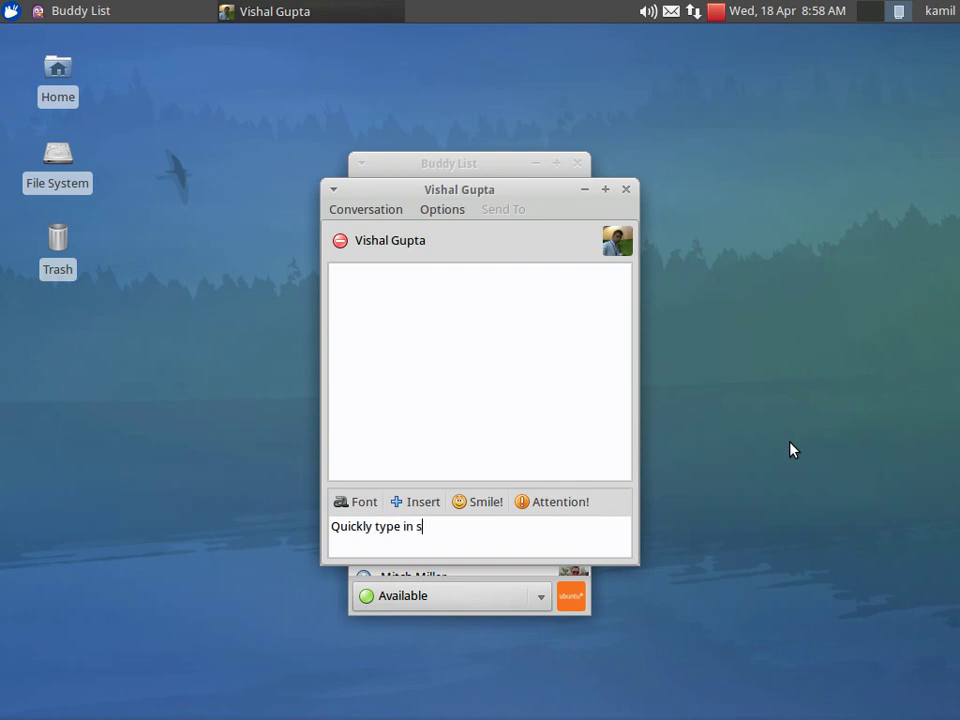
pyautogui.write('omething wise,')
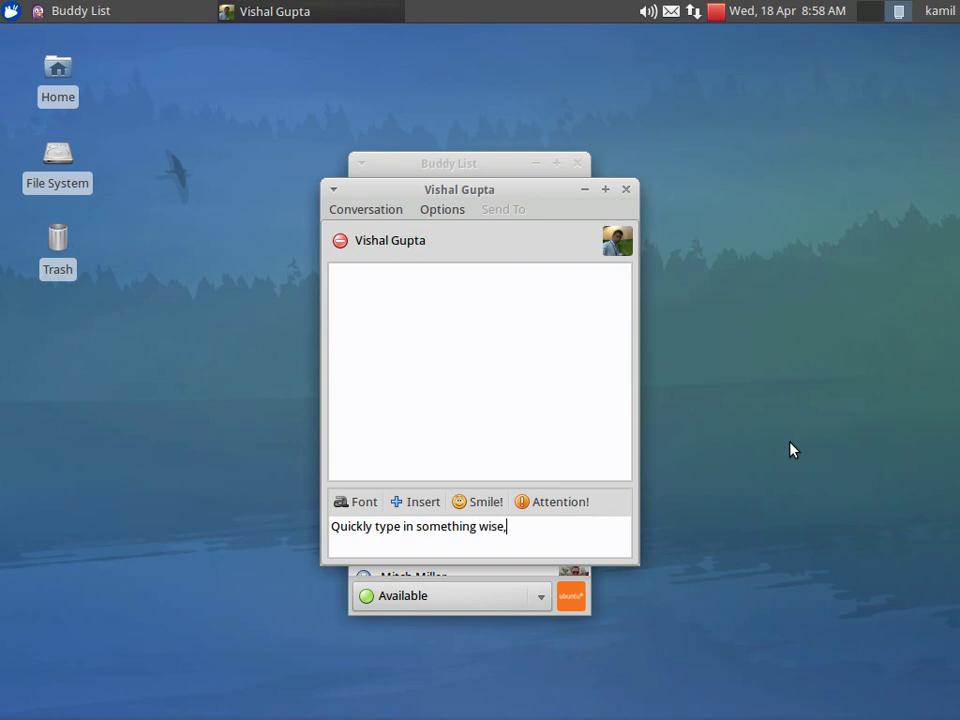
pyautogui.write(' need for screencast')
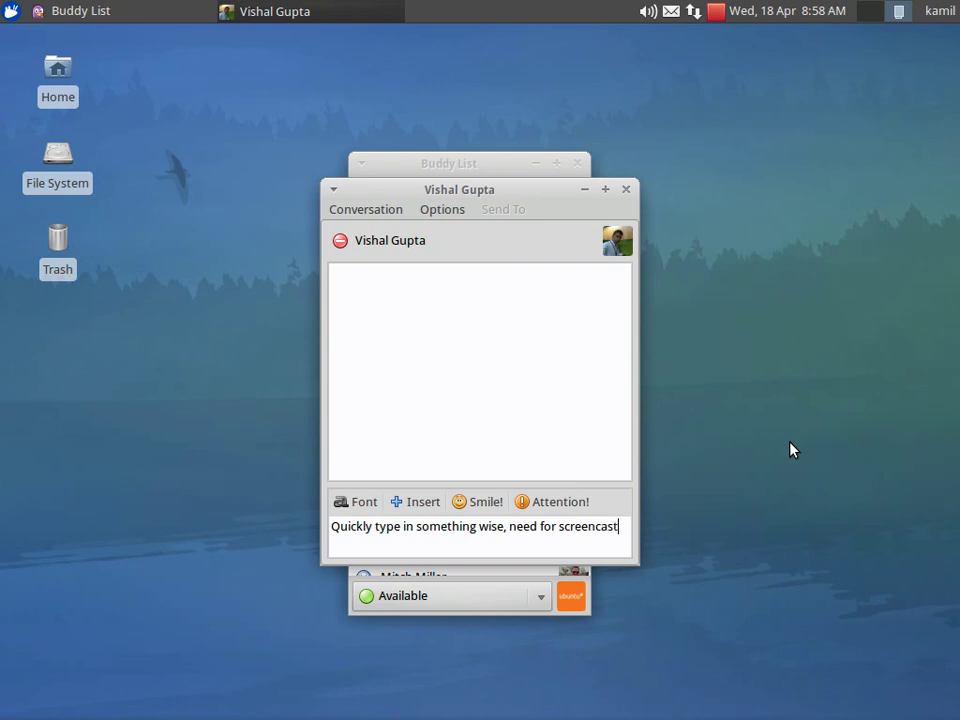
pyautogui.press('Return')
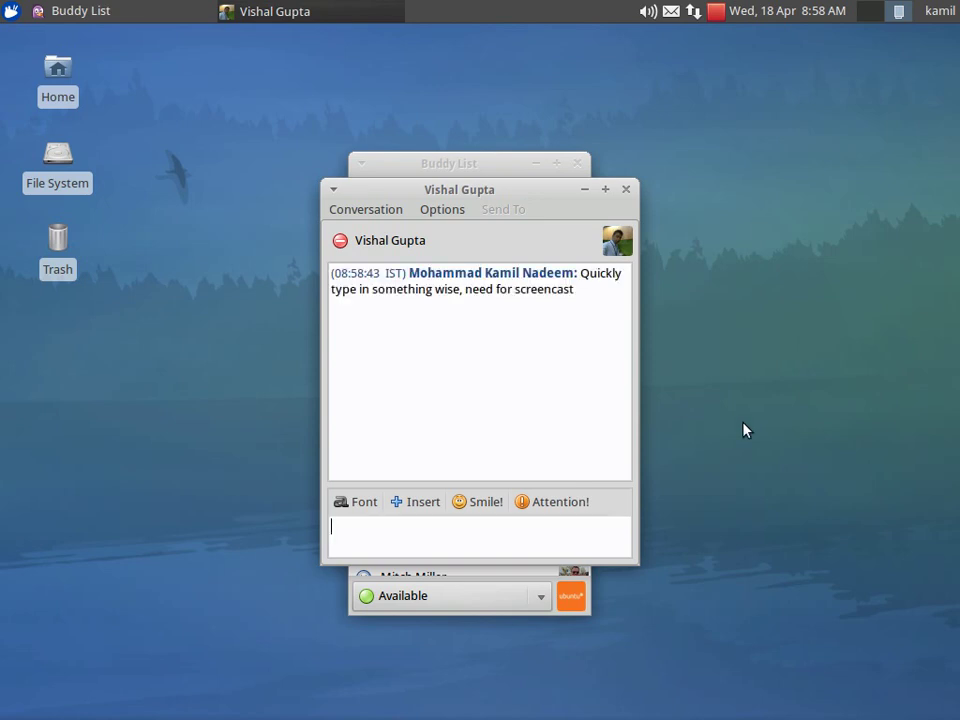
# Close the conversation, then move the buddy list slightly and minimize it.
pyautogui.click(626, 190)
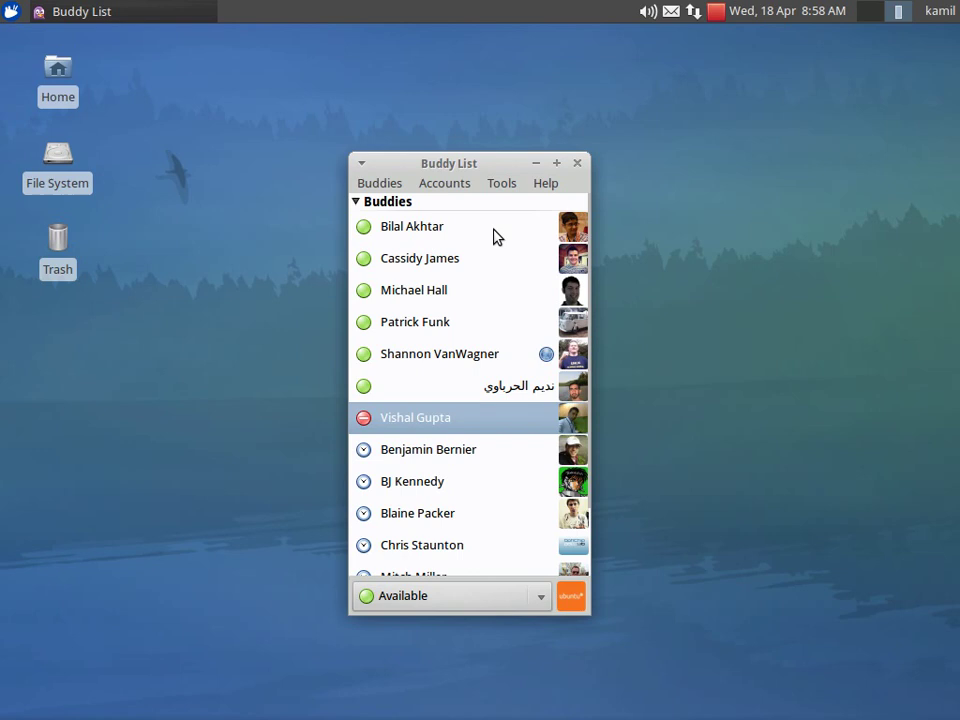
pyautogui.moveTo(496, 163); pyautogui.dragTo(479, 146)
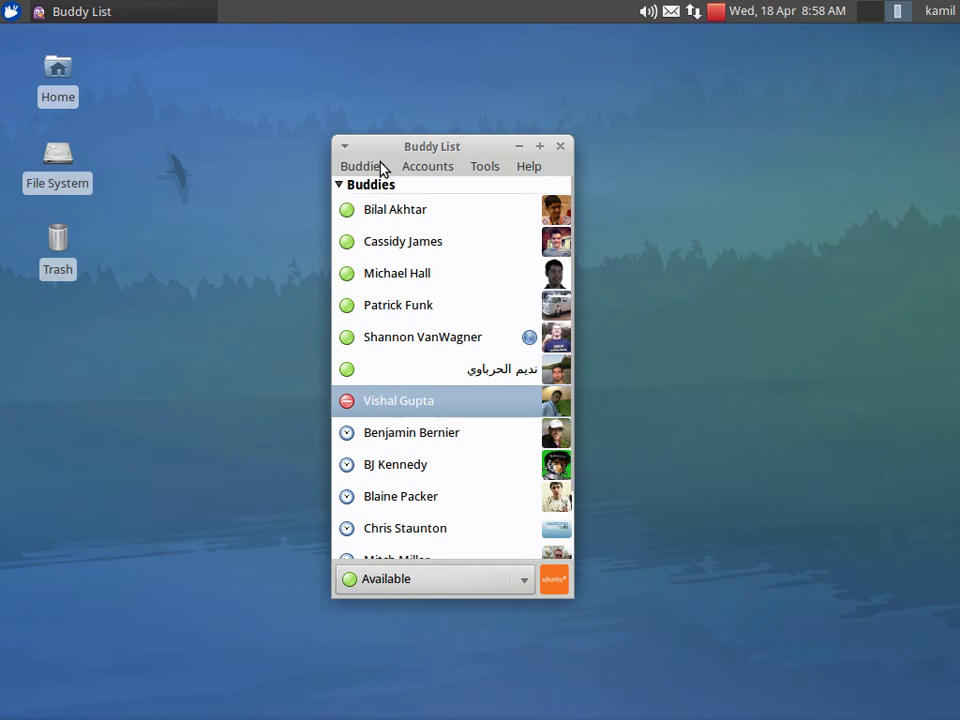
pyautogui.click(519, 146)
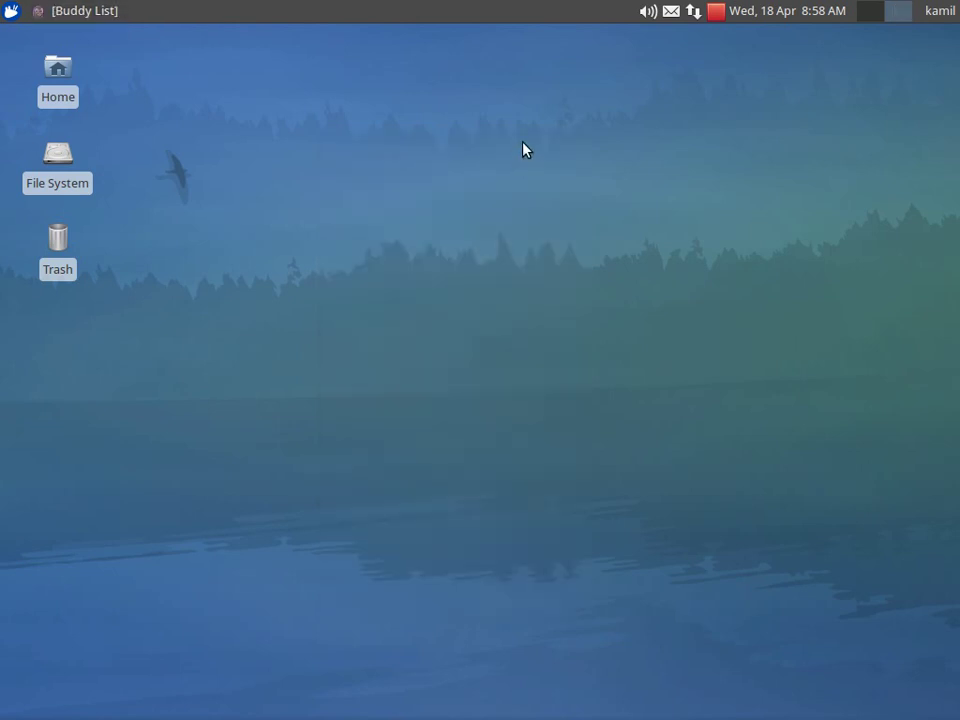
# Look over the messaging indicator's status and mail options and the Multimedia applications.
pyautogui.click(670, 12)
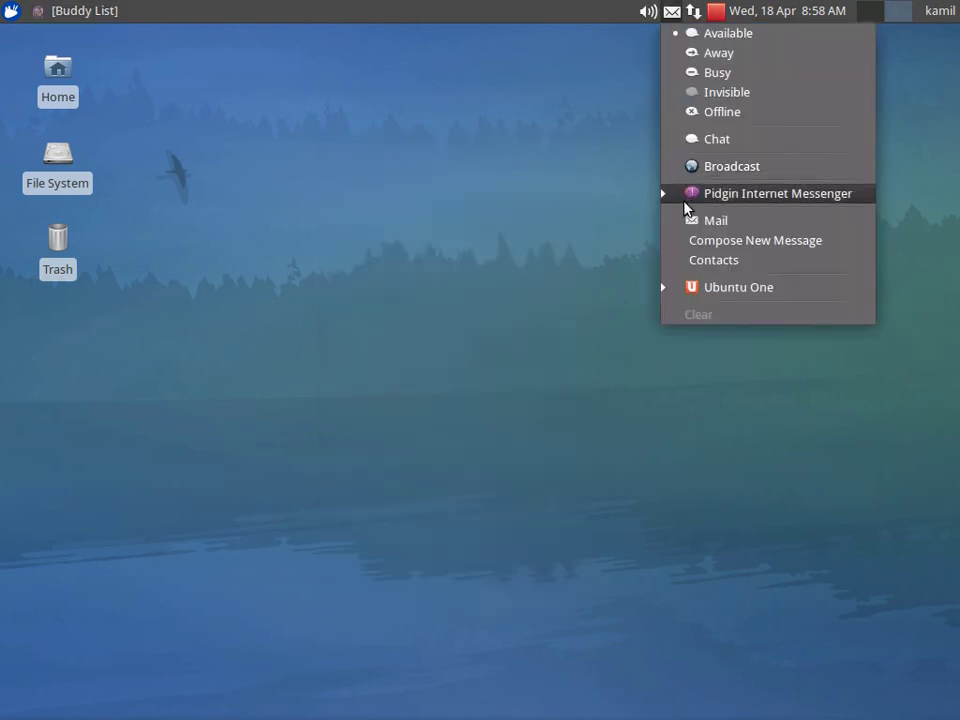
pyautogui.click(573, 195)
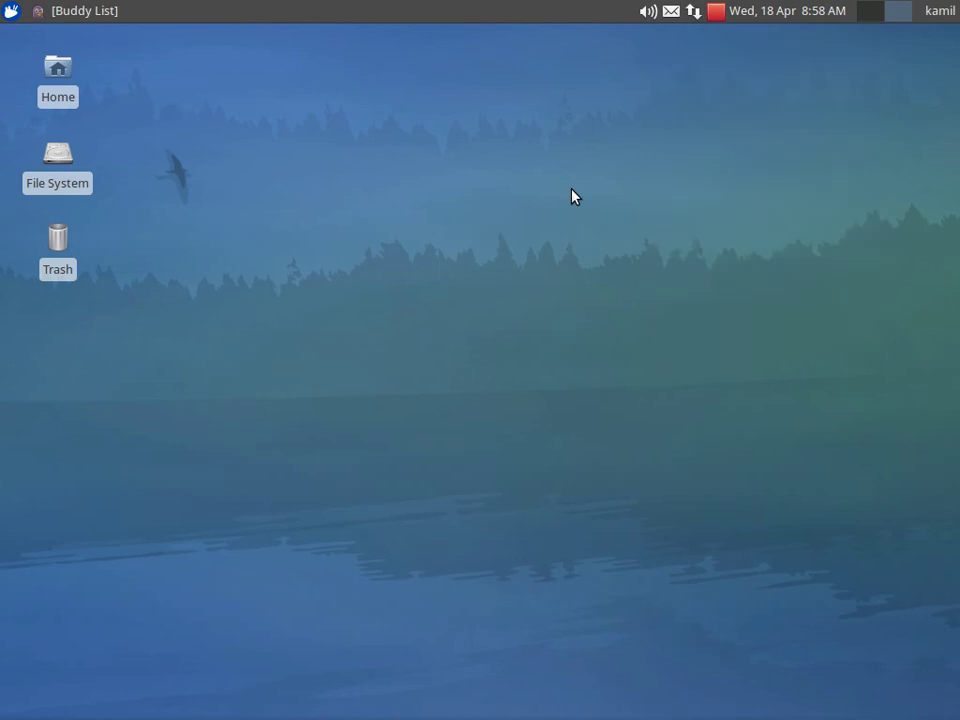
pyautogui.click(5, 8)
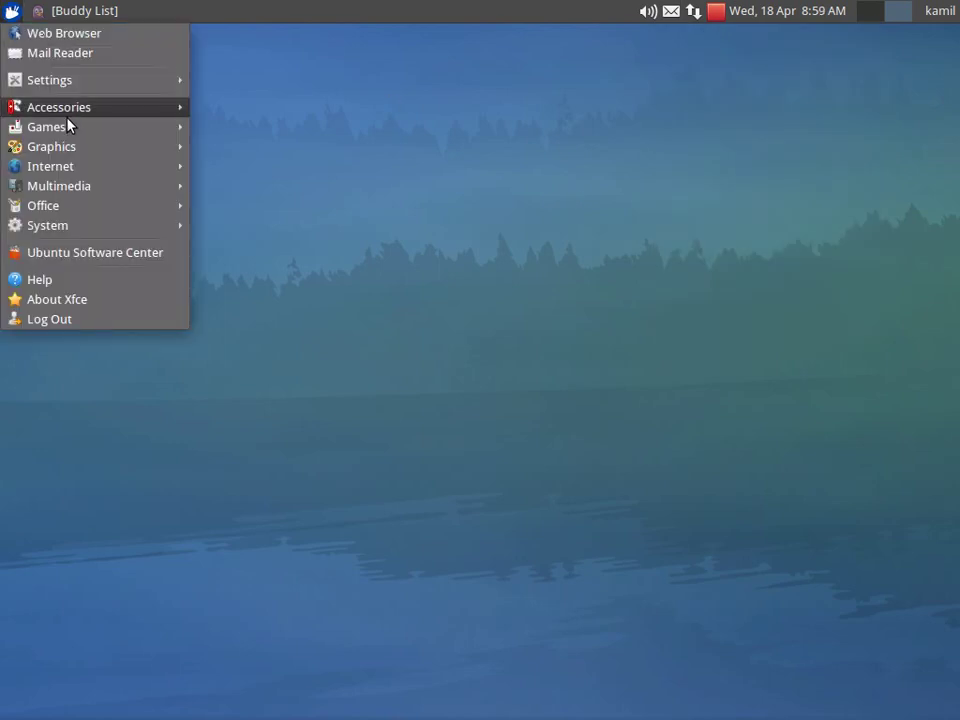
pyautogui.moveTo(87, 190)
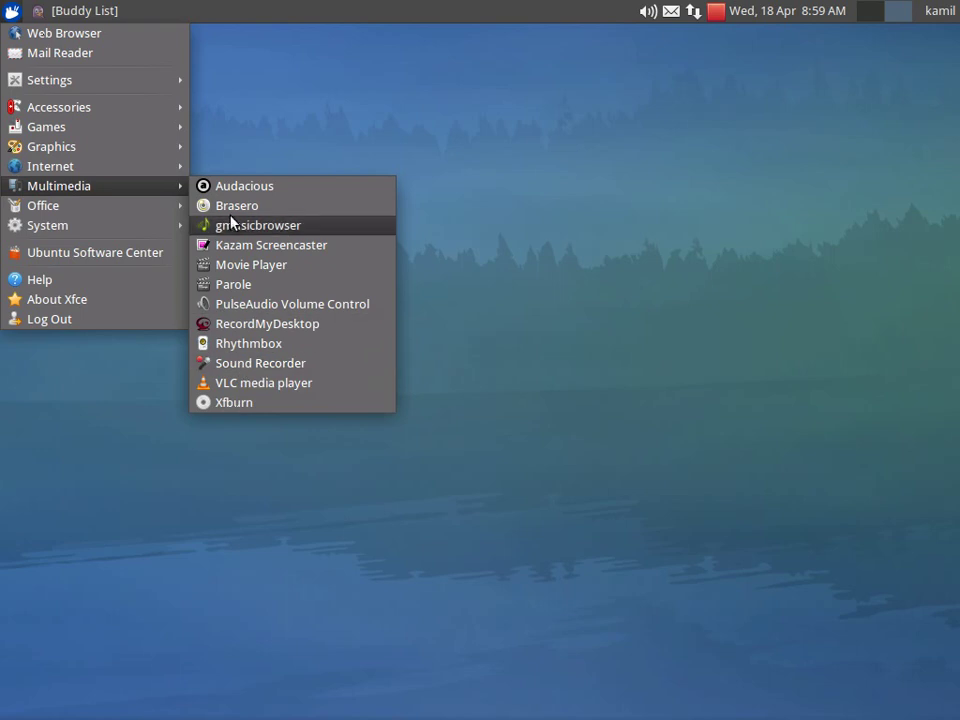
# Launch AbiWord from the Office applications and set the font to Lorena at size 48.
pyautogui.moveTo(148, 208)
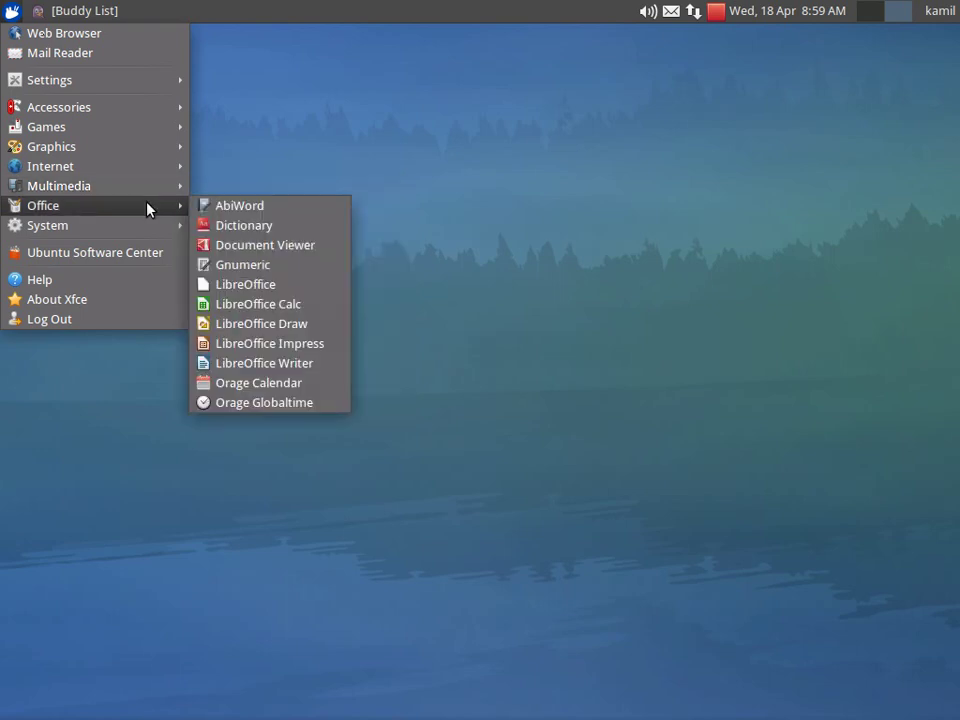
pyautogui.click(240, 206)
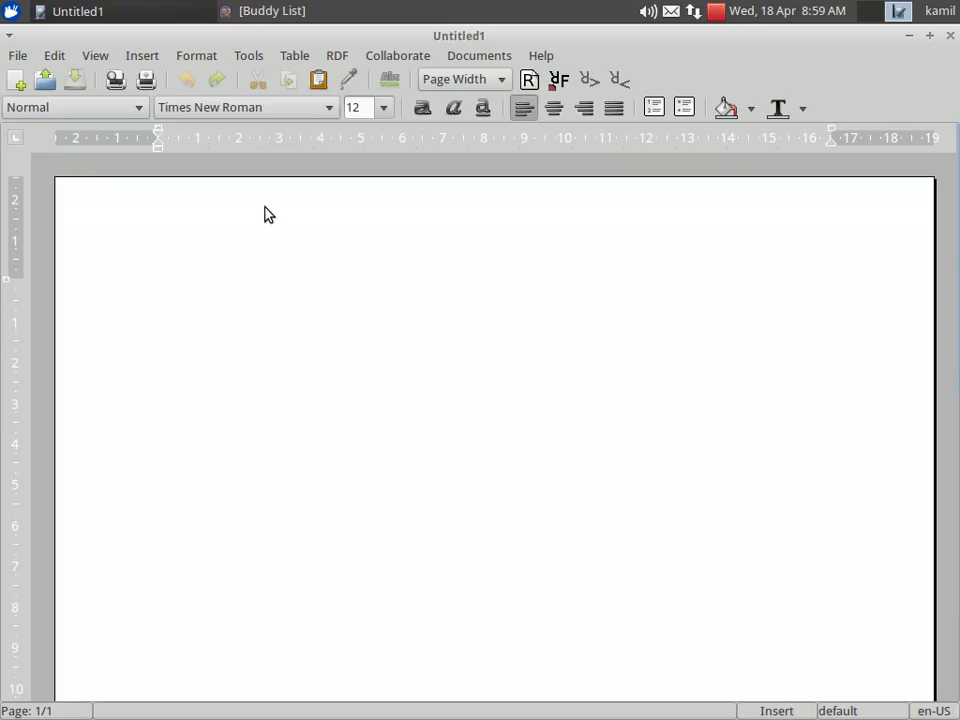
pyautogui.click(308, 111)
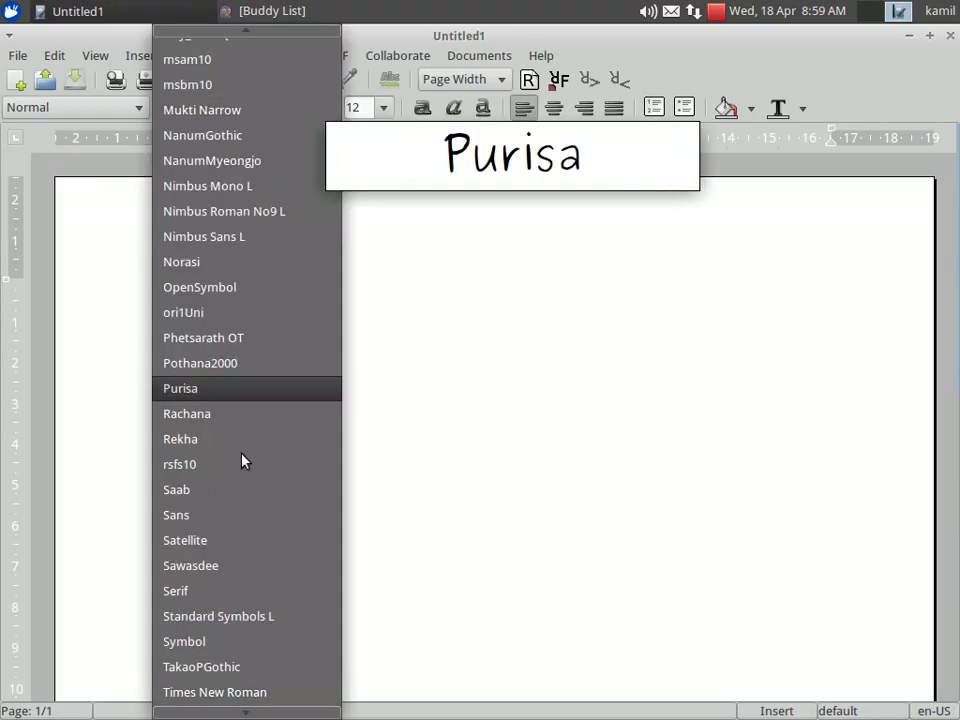
pyautogui.moveTo(246, 30)
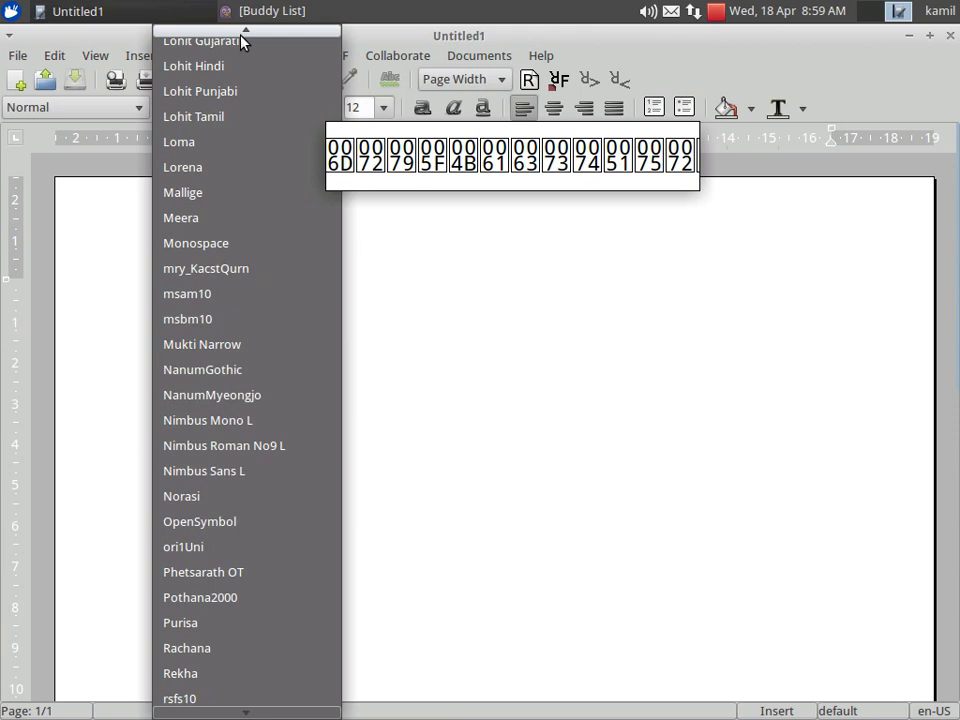
pyautogui.click(182, 230)
pyautogui.click(383, 107)
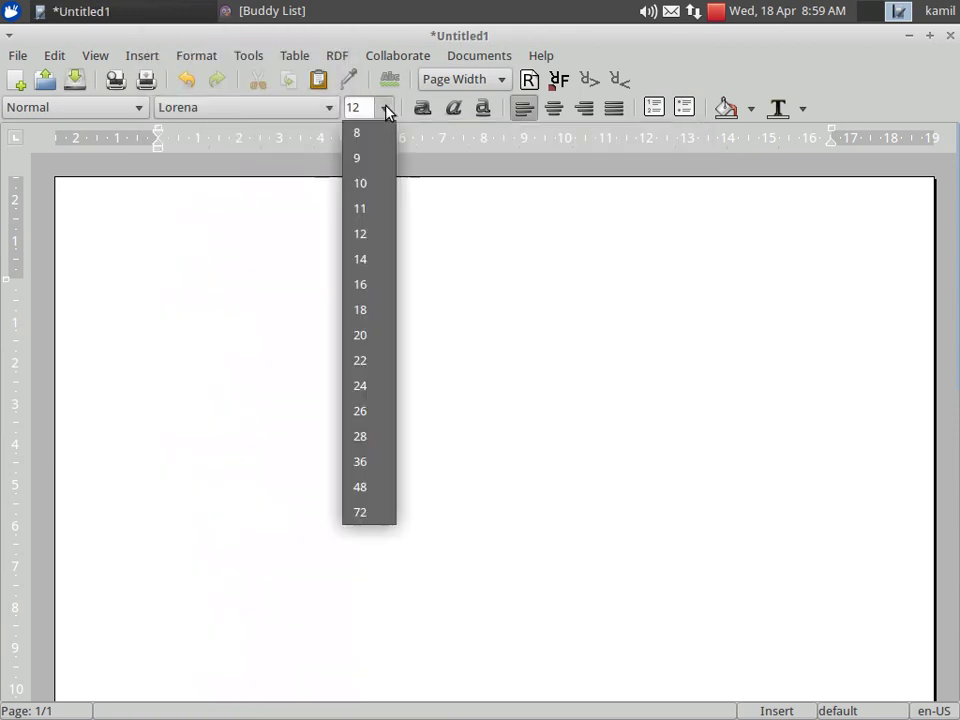
pyautogui.click(364, 488)
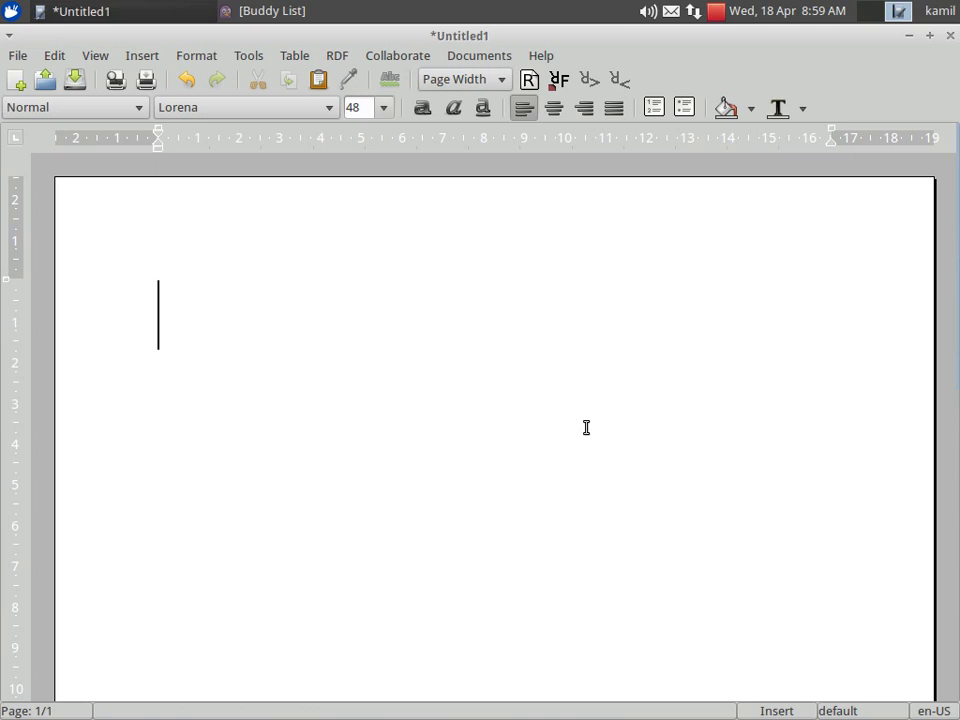
# Write "12.04 is coming Everywhere on 26th April" in the blank document.
pyautogui.write('12.04 ')
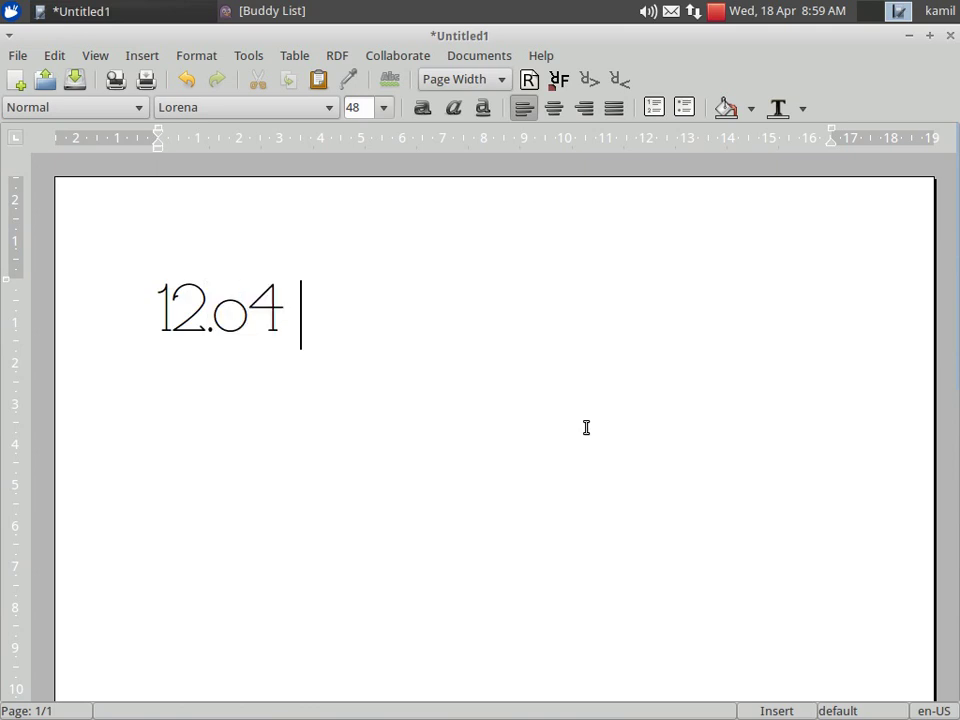
pyautogui.write('is comin')
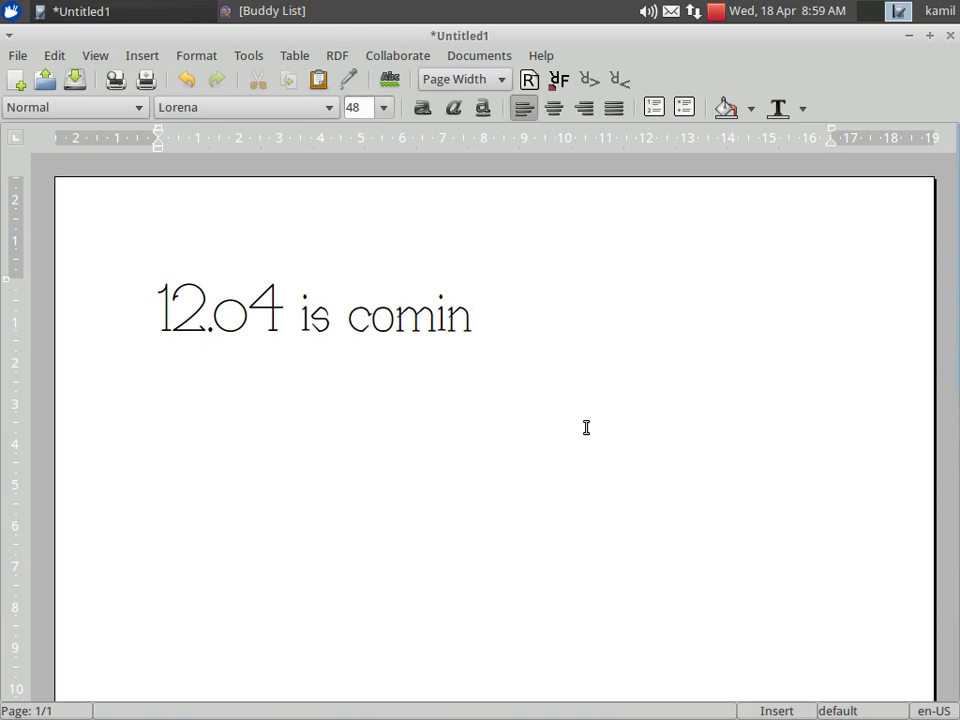
pyautogui.write('g Ev')
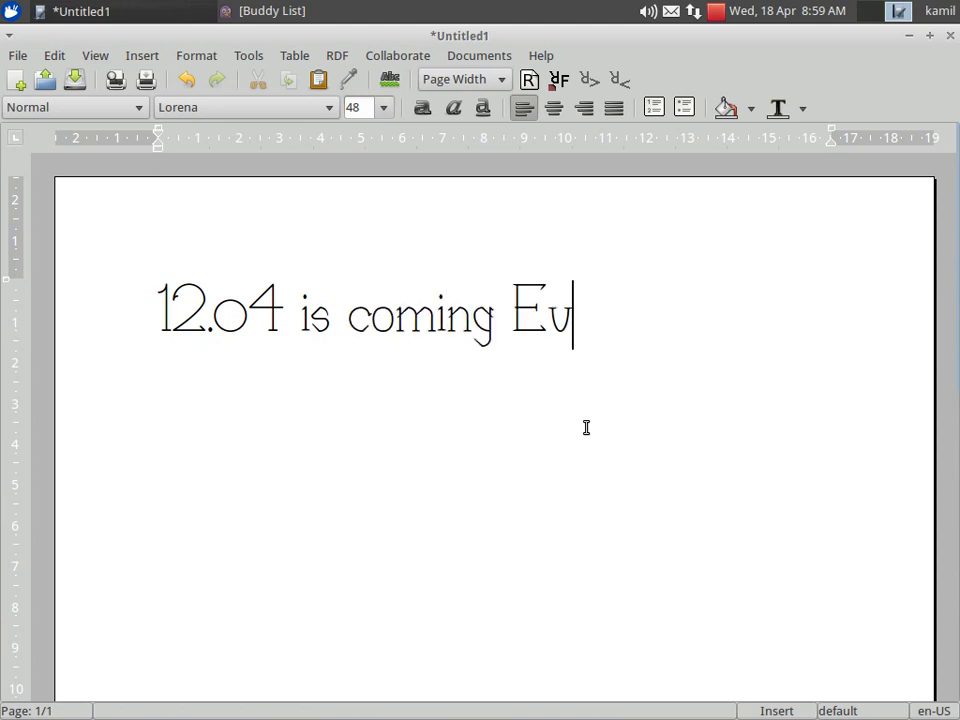
pyautogui.write('erywhe')
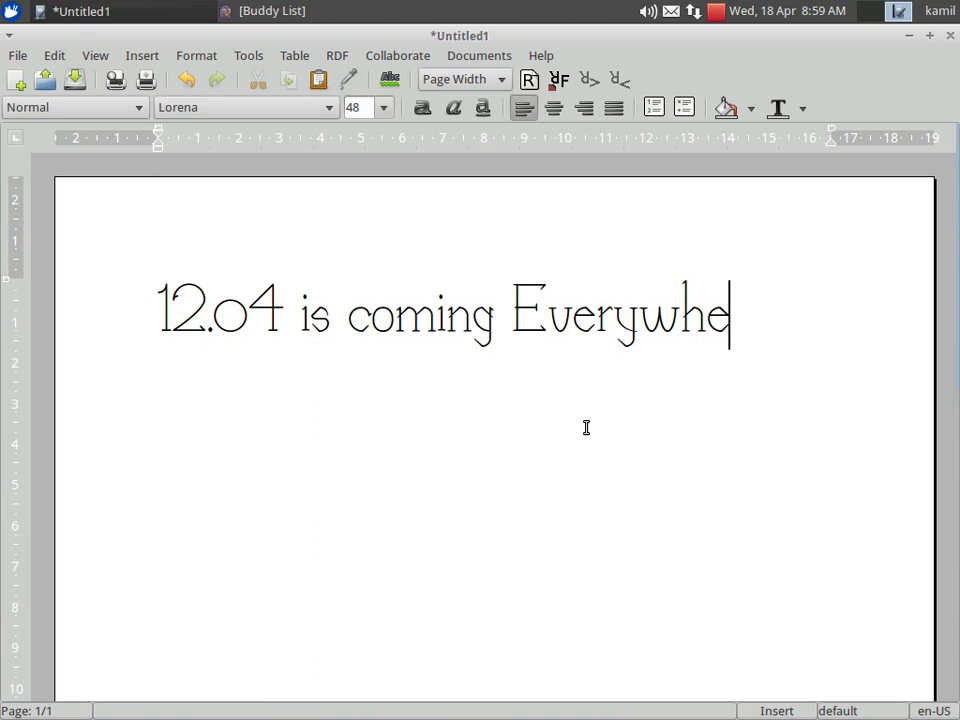
pyautogui.write('re ')
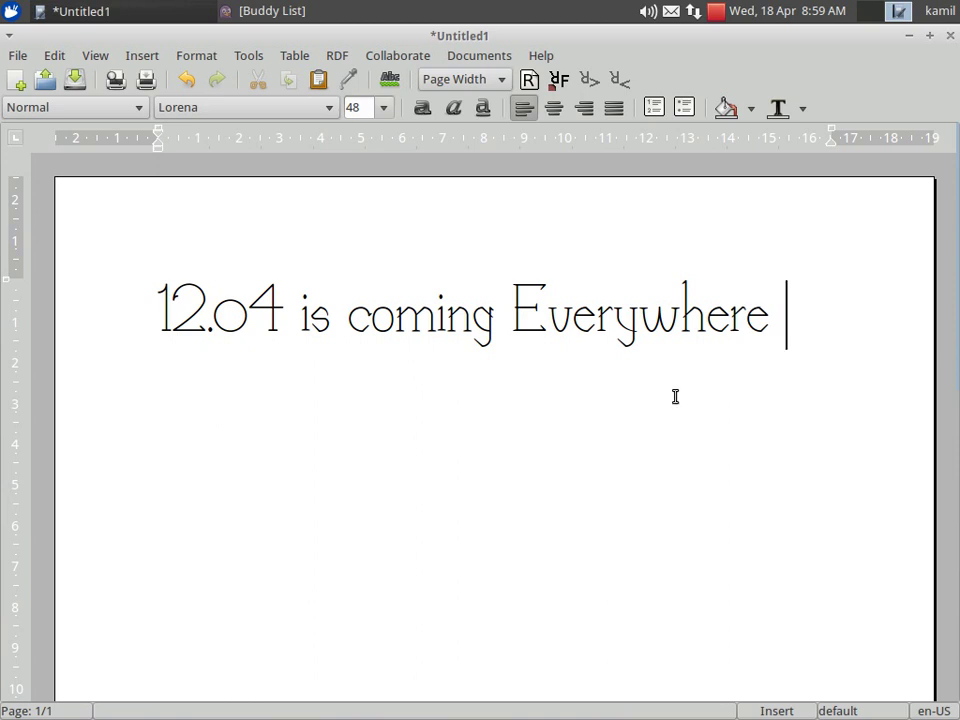
pyautogui.write('on ')
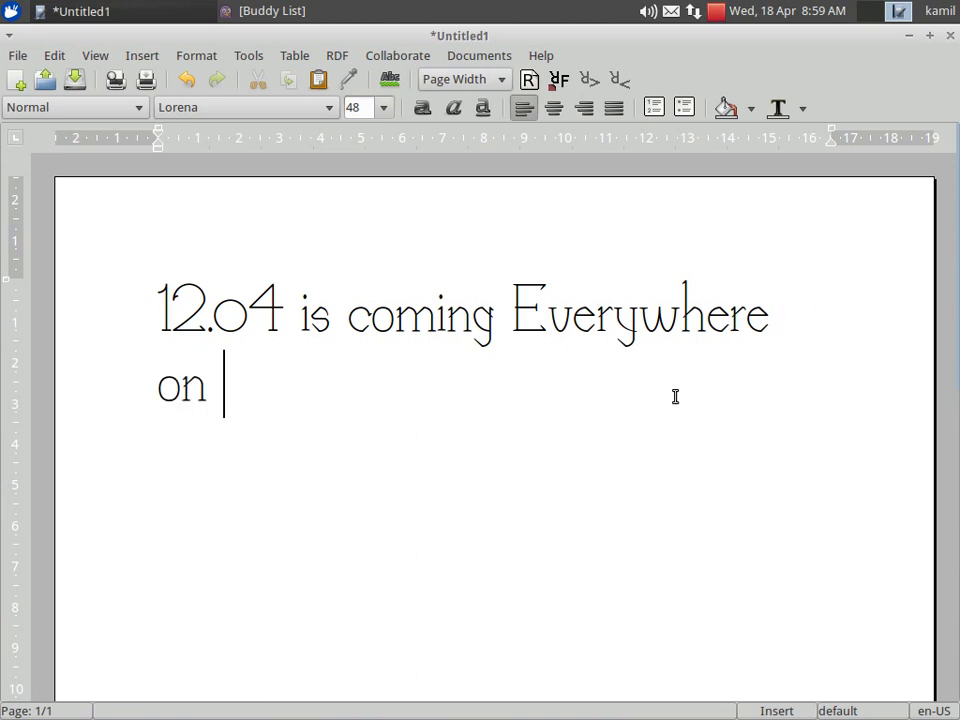
pyautogui.write('26th ')
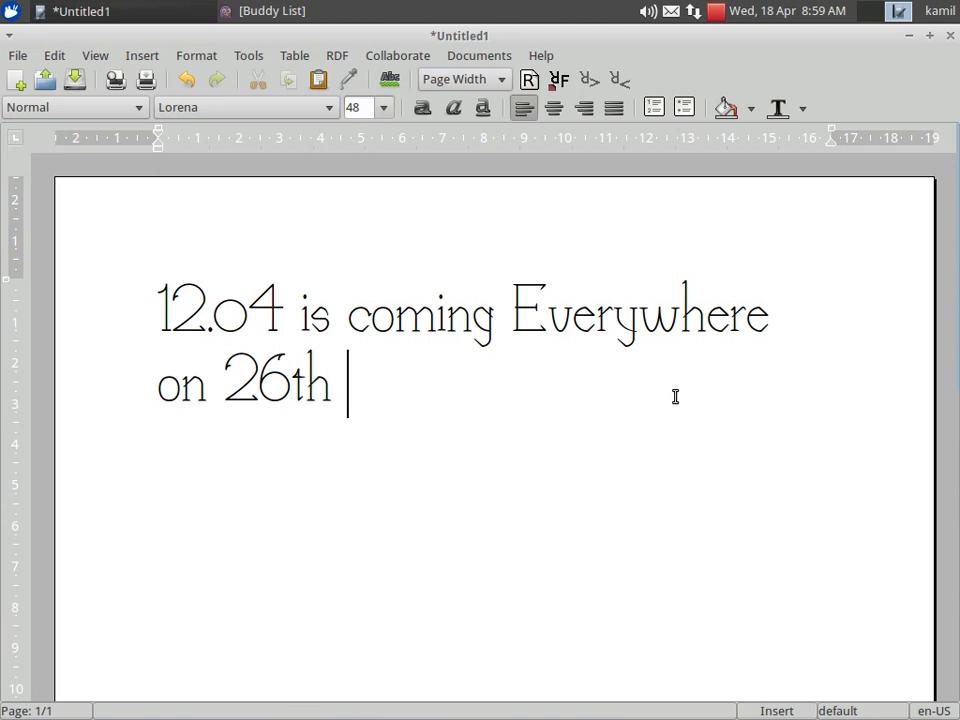
pyautogui.write('April')
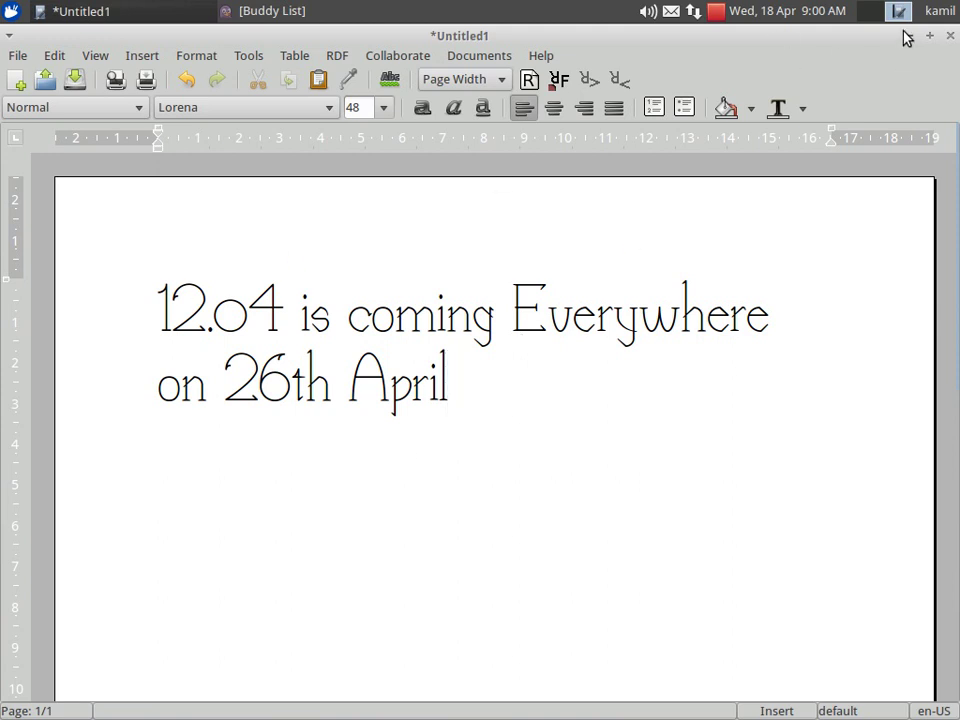
# Close the AbiWord document, then launch Gnumeric from the Office applications and close it again.
pyautogui.click(950, 35)
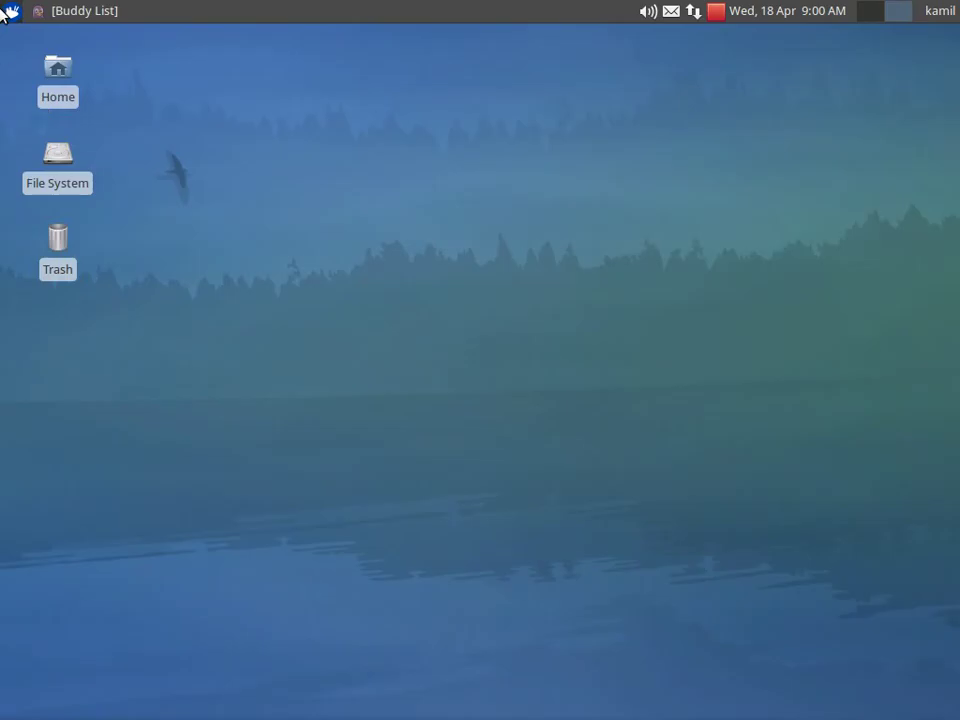
pyautogui.click(12, 11)
pyautogui.moveTo(56, 206)
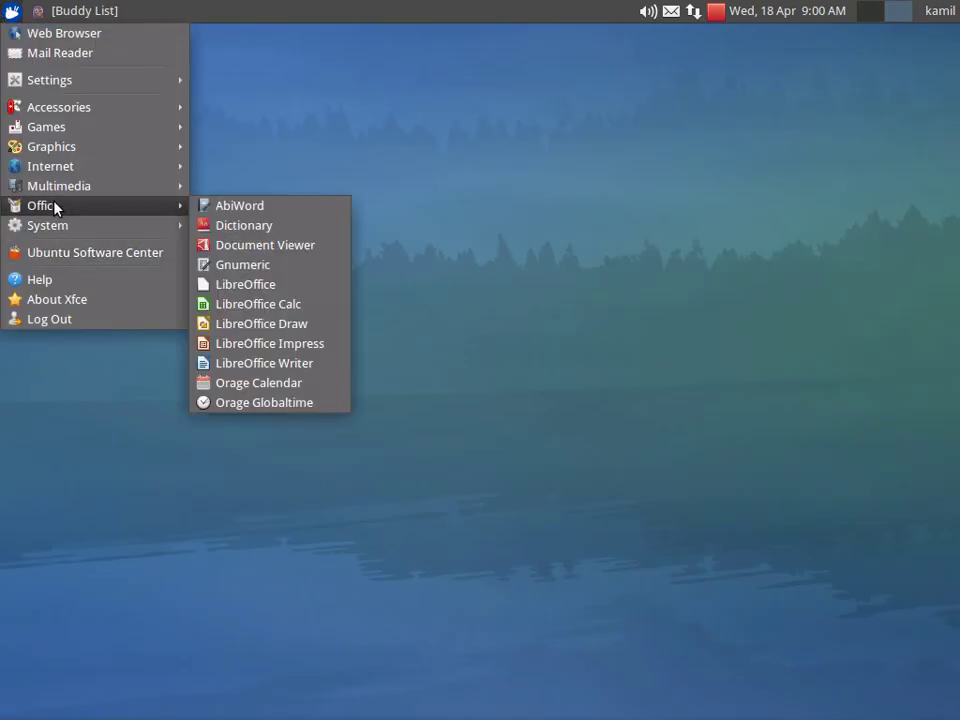
pyautogui.click(229, 266)
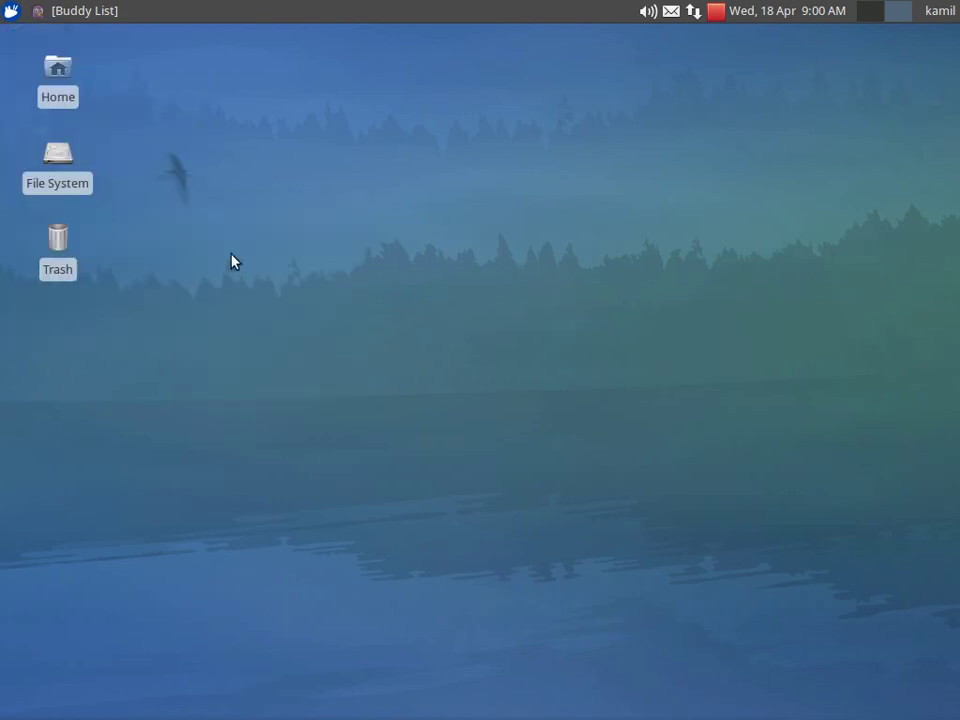
pyautogui.click(707, 37)
# Look over the System applications and dismiss the list without launching anything.
pyautogui.click(8, 10)
pyautogui.moveTo(64, 229)
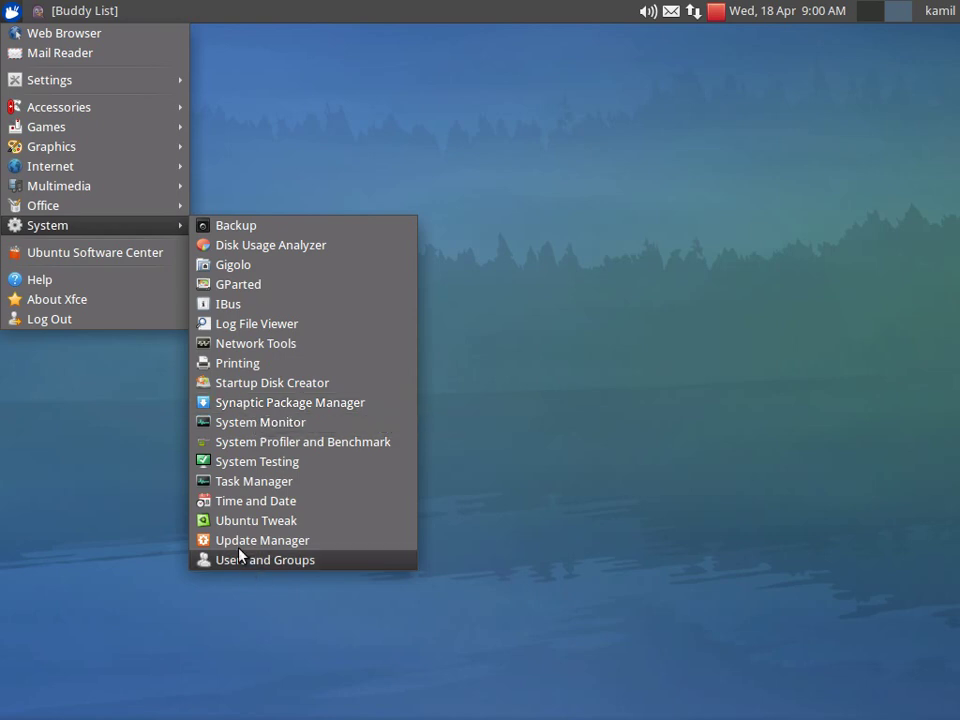
pyautogui.click(429, 671)
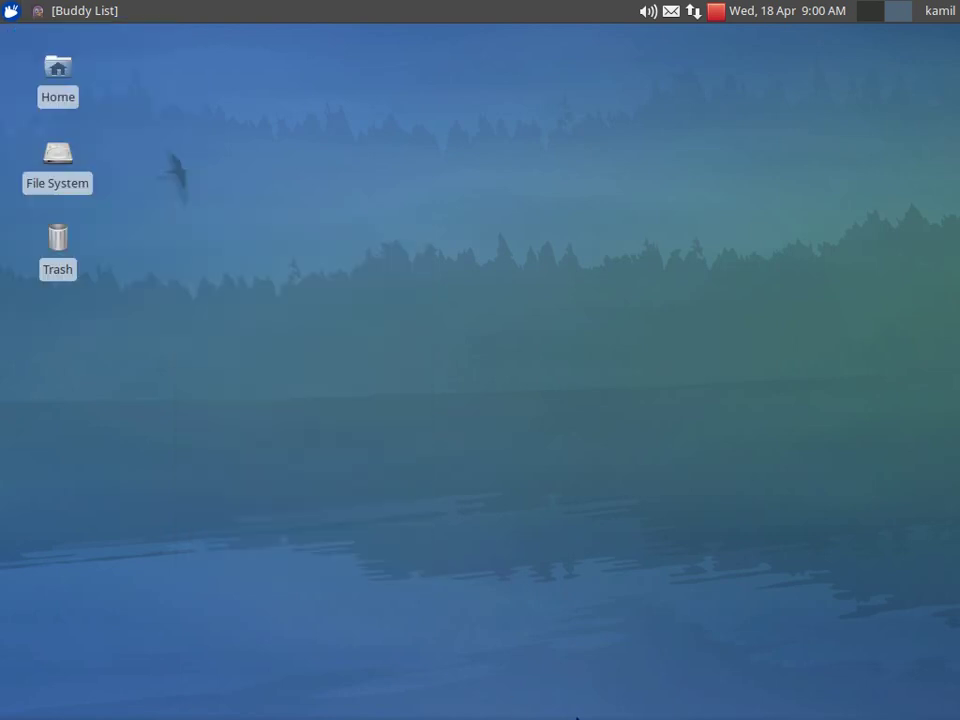
# Restore the Buddy List window, then minimize all open windows to show the desktop.
pyautogui.moveTo(251, 705)
pyautogui.moveTo(880, 712)
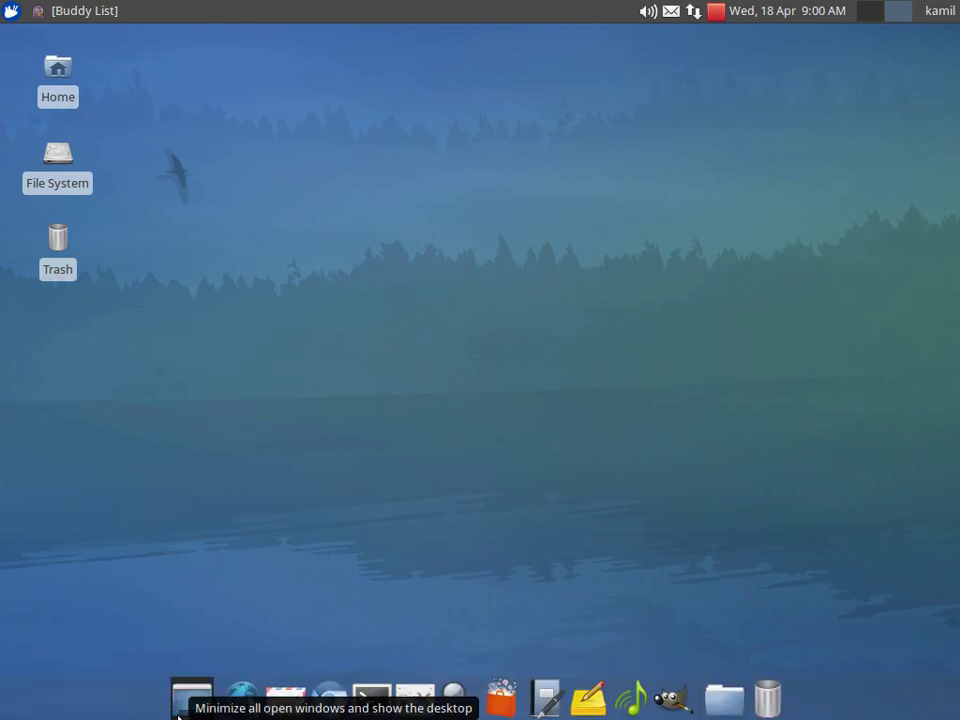
pyautogui.click(90, 10)
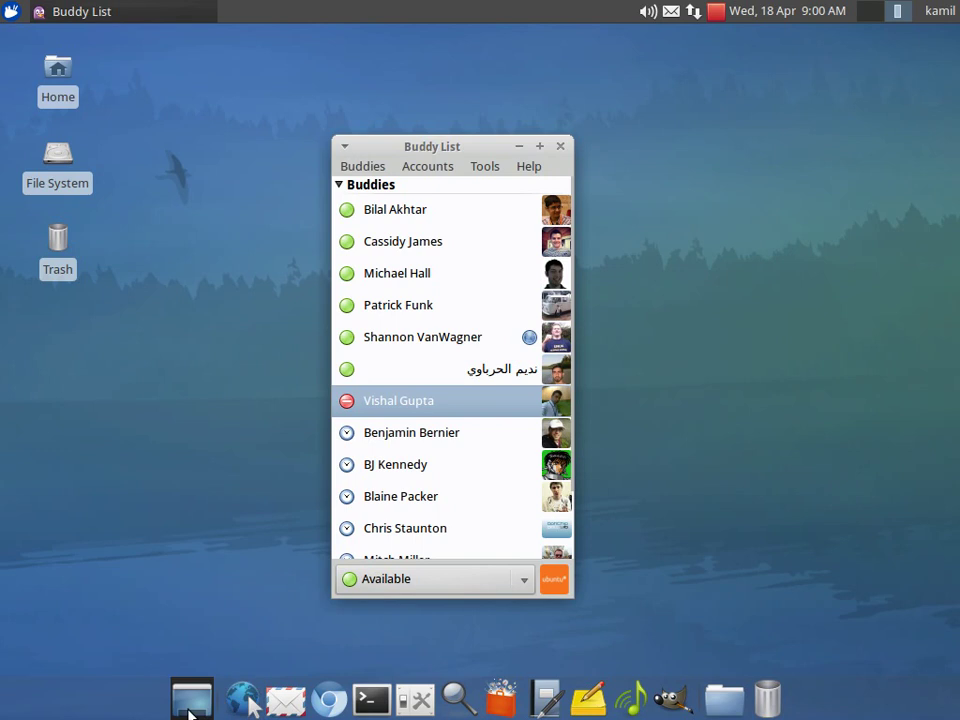
pyautogui.click(190, 712)
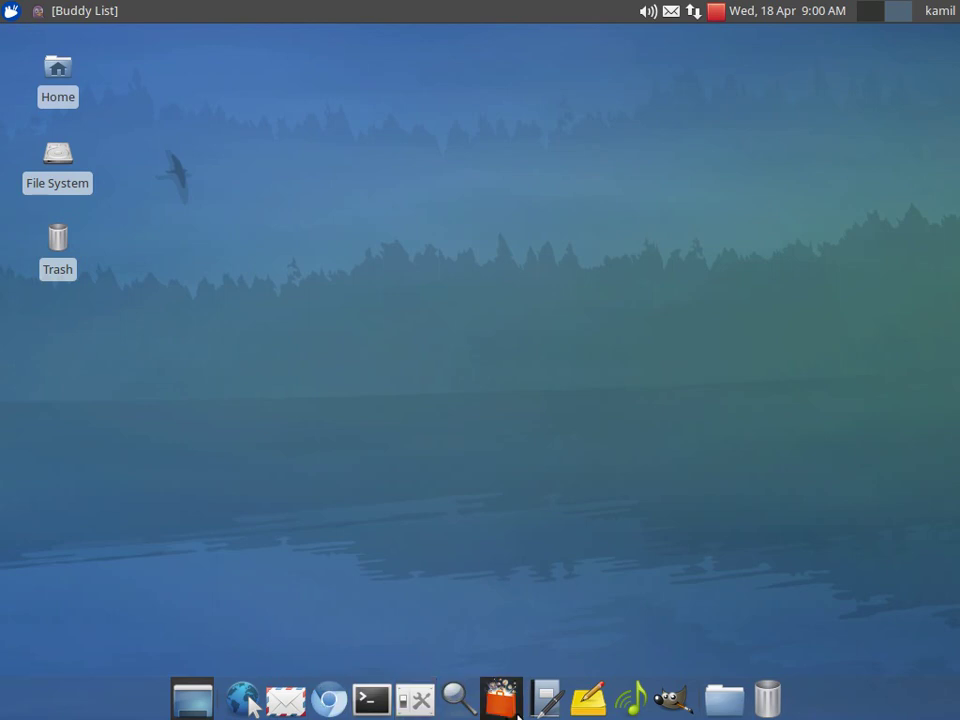
# Look over the Graphics applications and dismiss the list without launching anything.
pyautogui.hotkey('alt', 'F1')
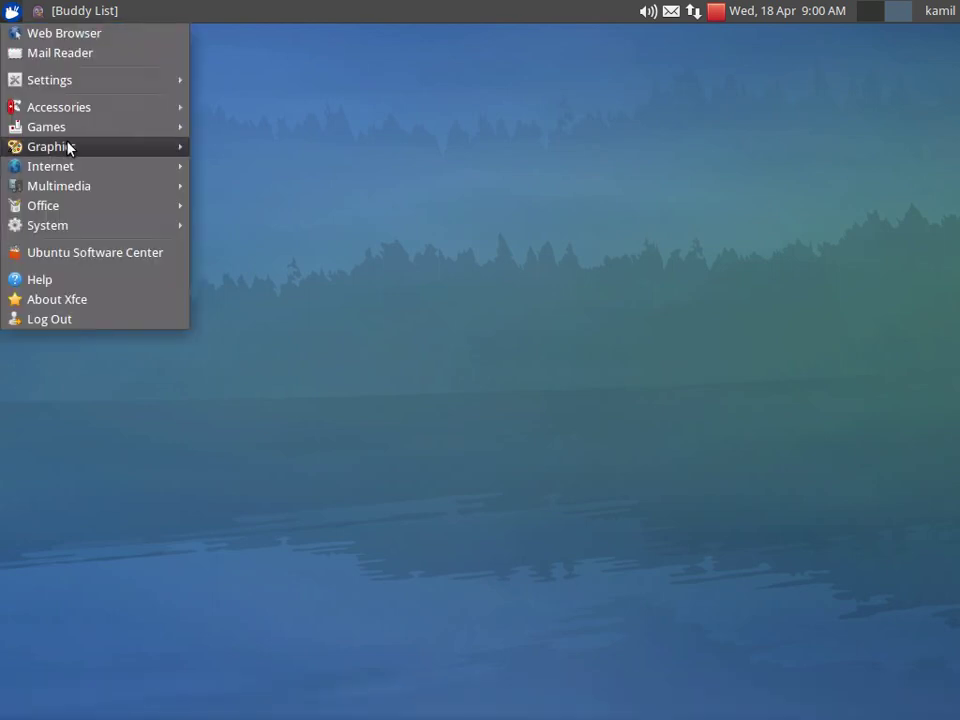
pyautogui.moveTo(68, 148)
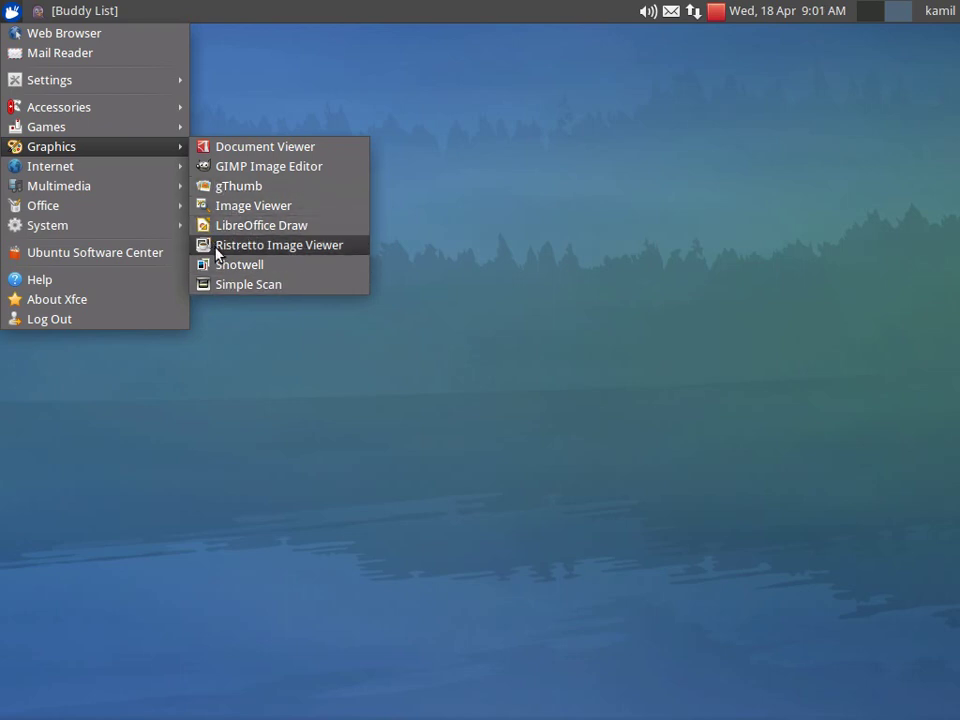
pyautogui.click(222, 284)
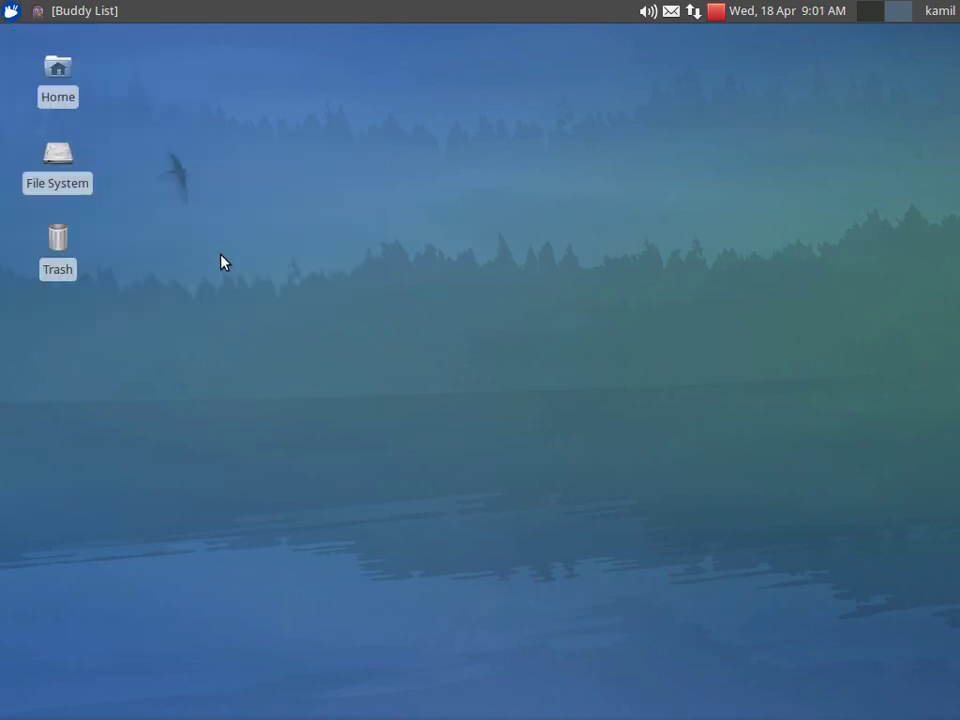
# Add a VLC media player launcher to the dock from the Multimedia applications.
pyautogui.click(12, 10)
pyautogui.click(540, 113)
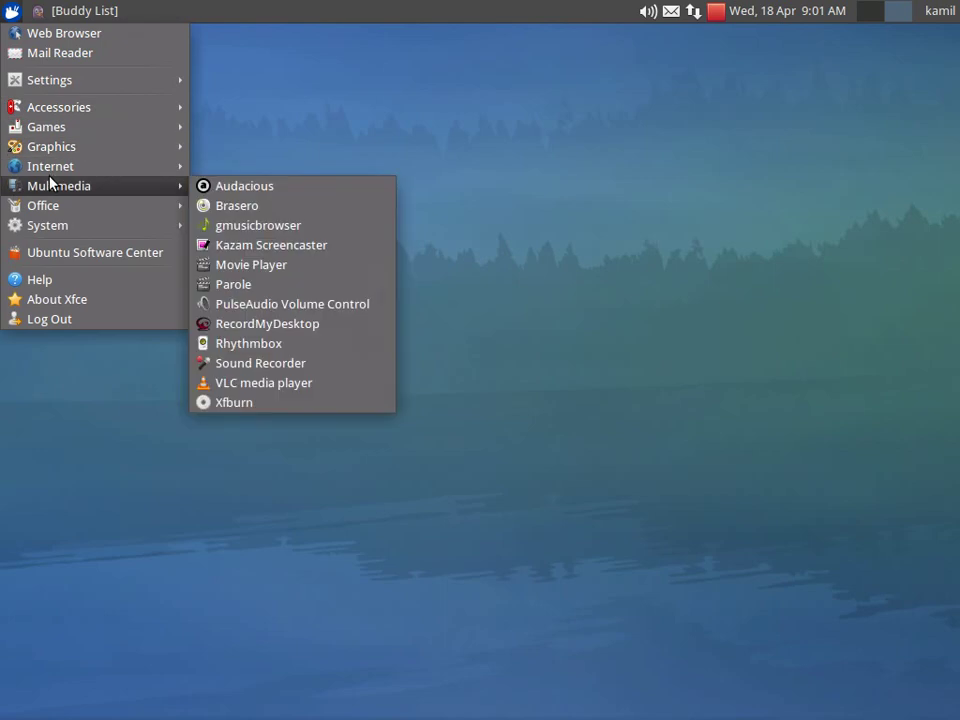
pyautogui.moveTo(197, 386); pyautogui.dragTo(140, 714)
pyautogui.moveTo(122, 713)
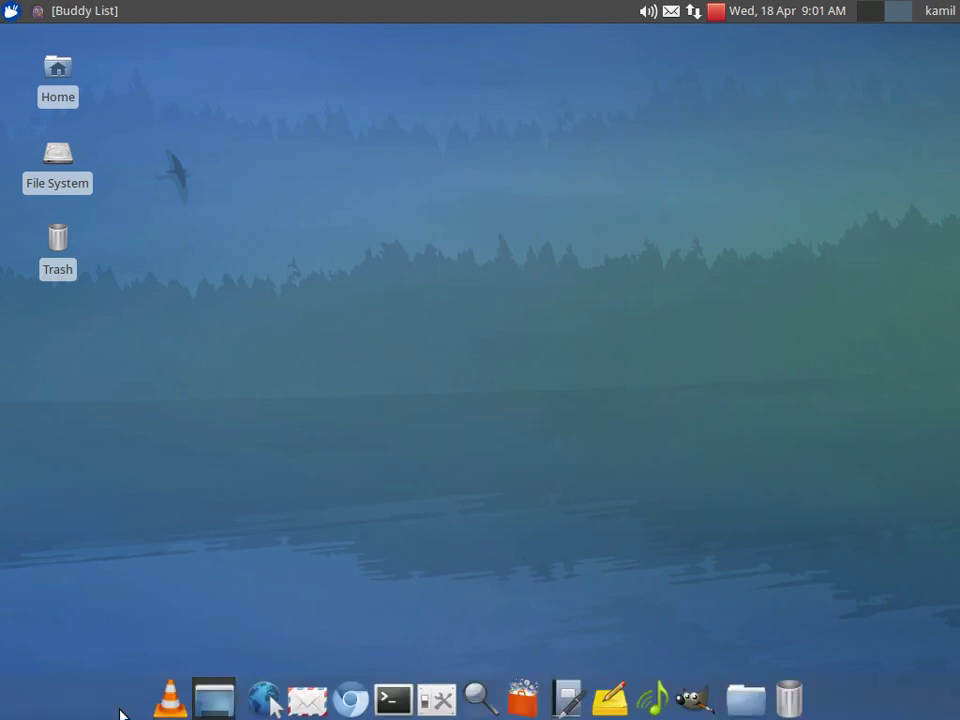
# Move the VLC launcher along the dock to sit between the GIMP launcher and the folder launcher.
pyautogui.rightClick(170, 698)
pyautogui.click(205, 645)
pyautogui.moveTo(234, 688); pyautogui.dragTo(716, 712)
pyautogui.moveTo(229, 699)
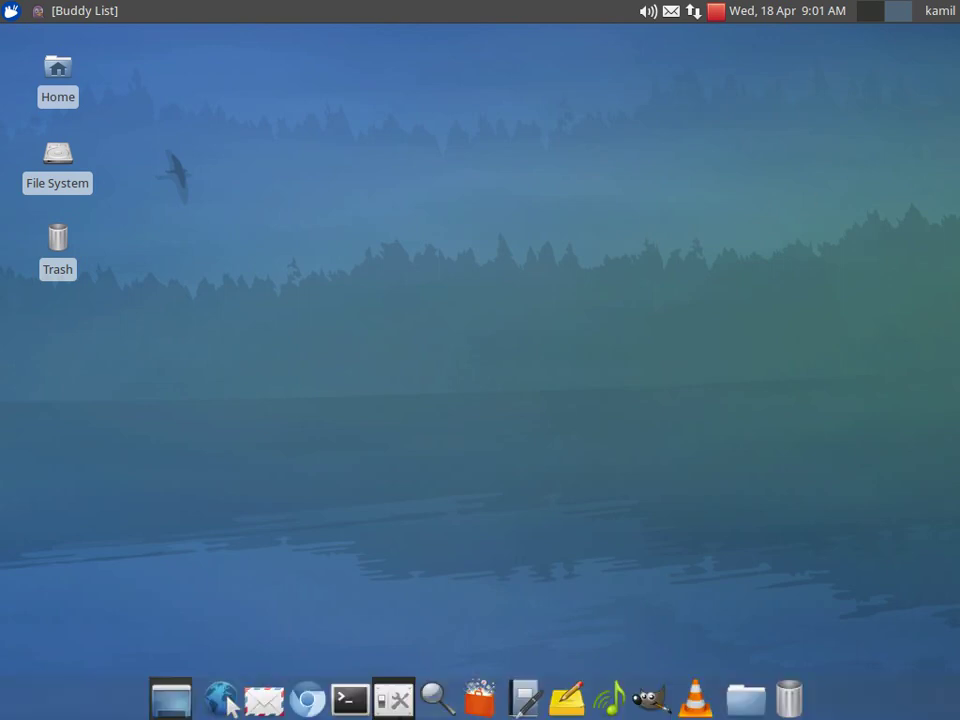
# Launch the Terminal from the dock, move its window toward the middle of the desktop, and close it.
pyautogui.click(360, 712)
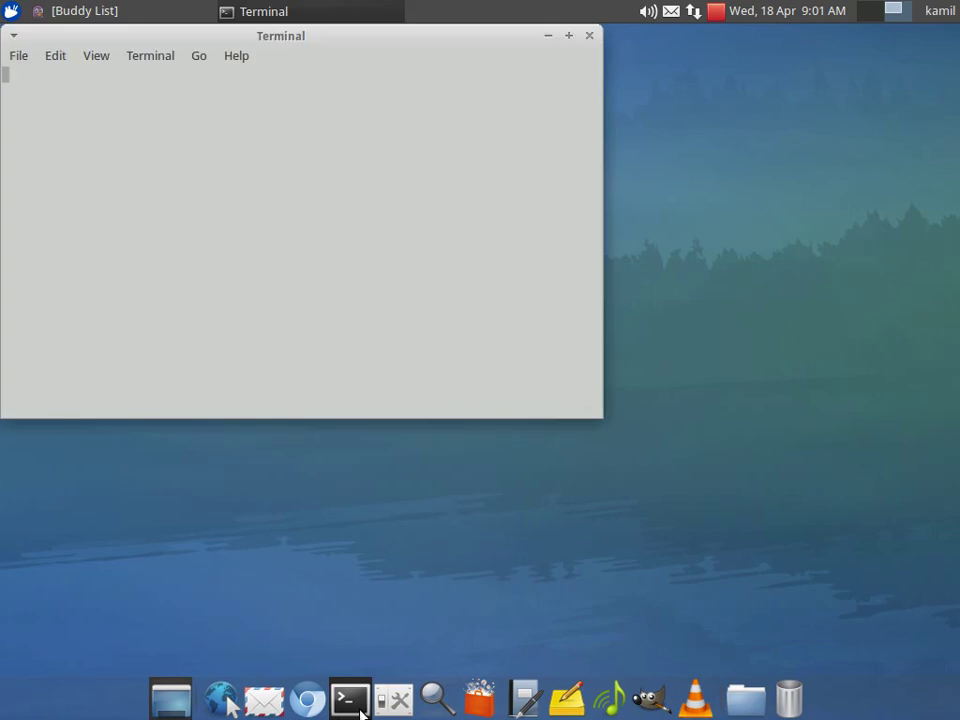
pyautogui.moveTo(415, 39); pyautogui.dragTo(574, 111)
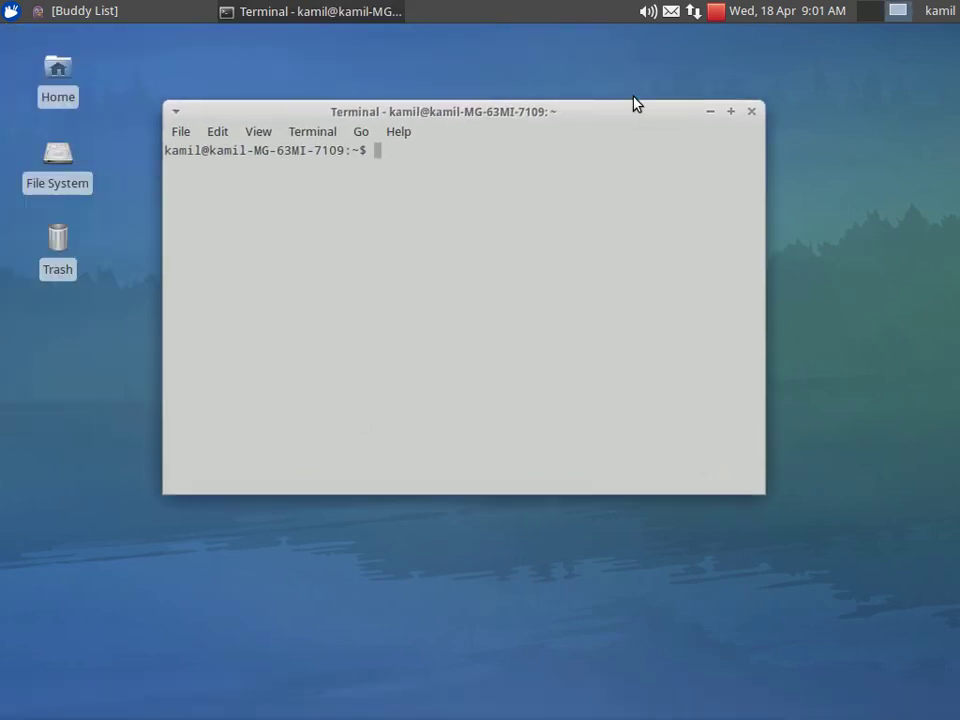
pyautogui.click(752, 114)
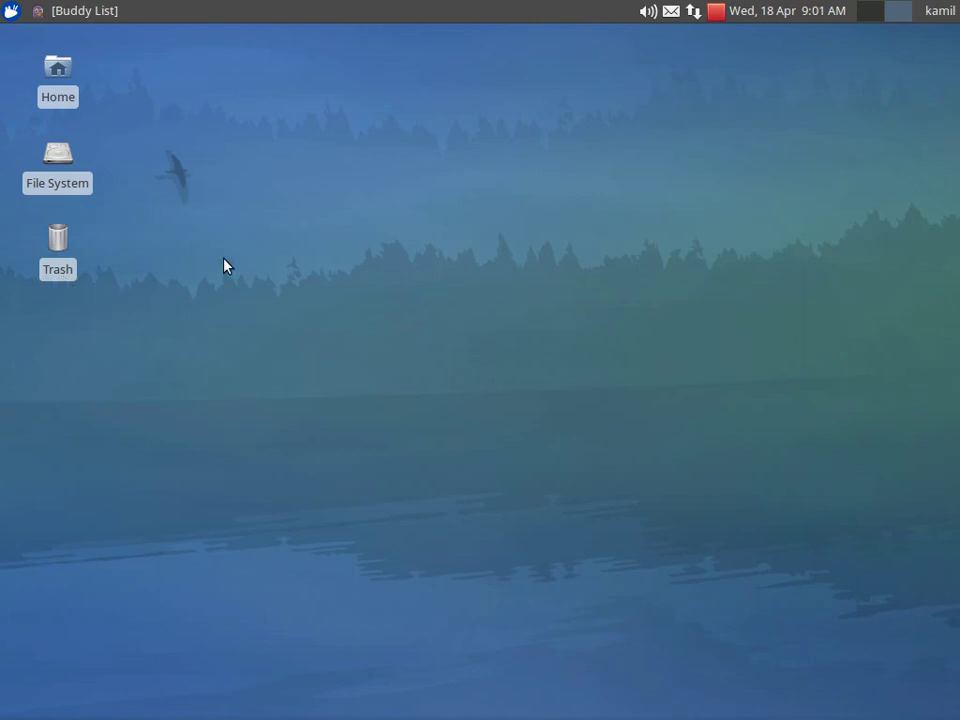
# View the properties of the Desktop folder and close them.
pyautogui.rightClick(241, 276)
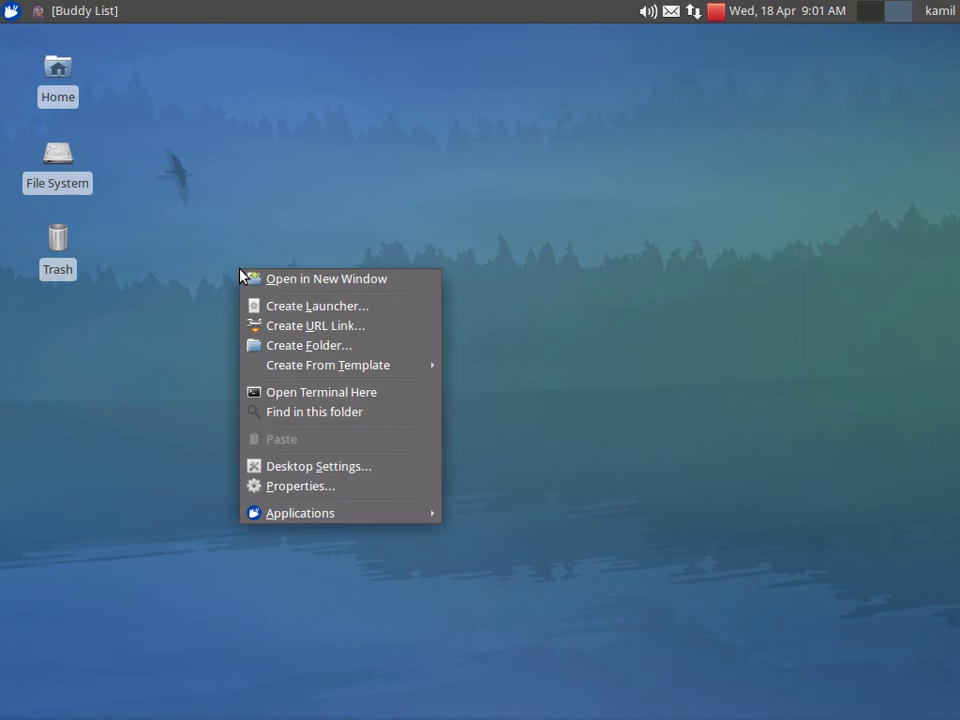
pyautogui.click(366, 485)
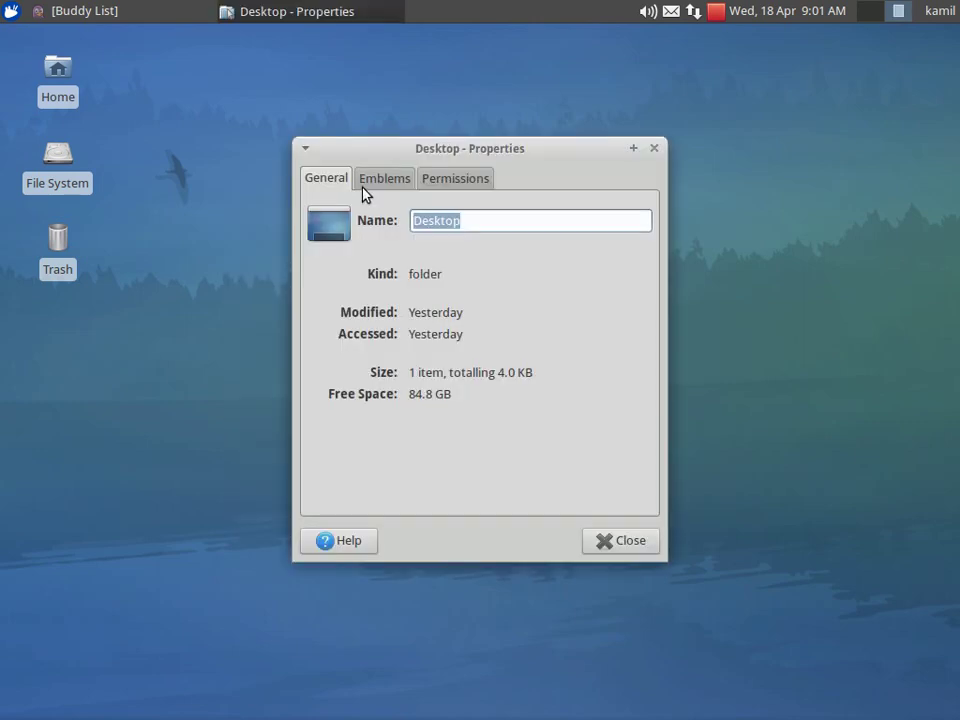
pyautogui.click(612, 540)
# In the desktop settings, hide the default Home, Filesystem, Trash and Removable Devices icons.
pyautogui.rightClick(452, 377)
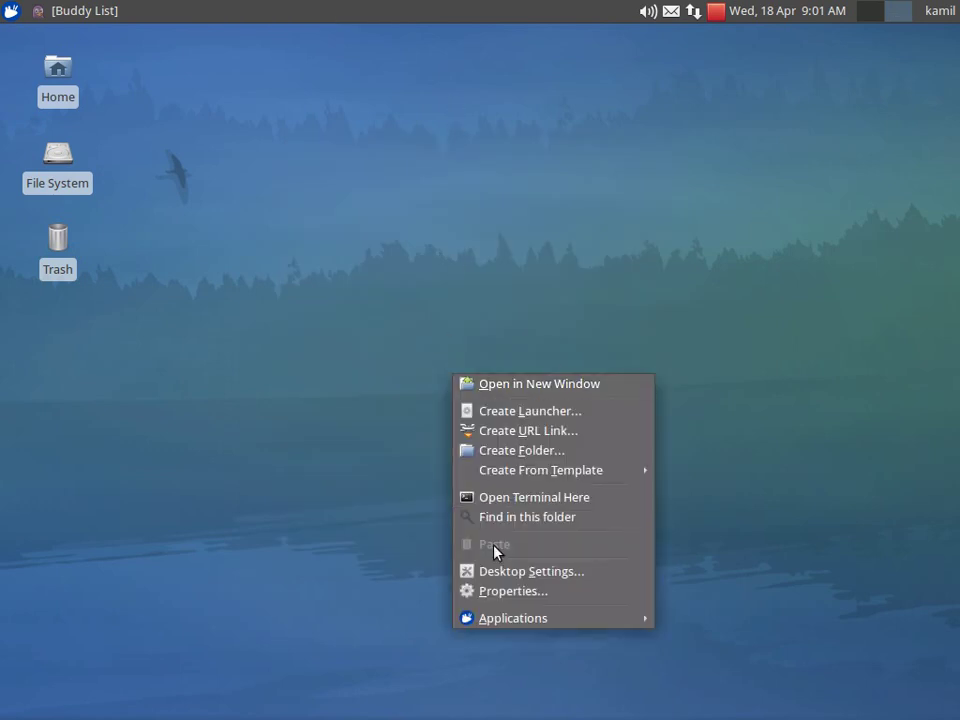
pyautogui.click(490, 571)
pyautogui.click(428, 228)
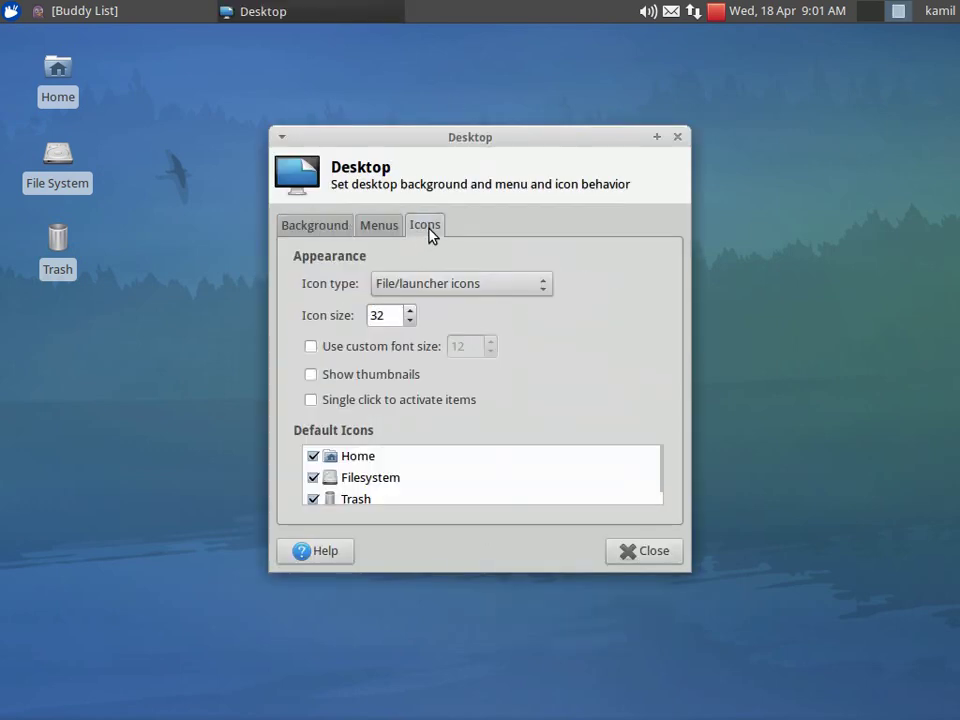
pyautogui.click(313, 464)
pyautogui.click(313, 477)
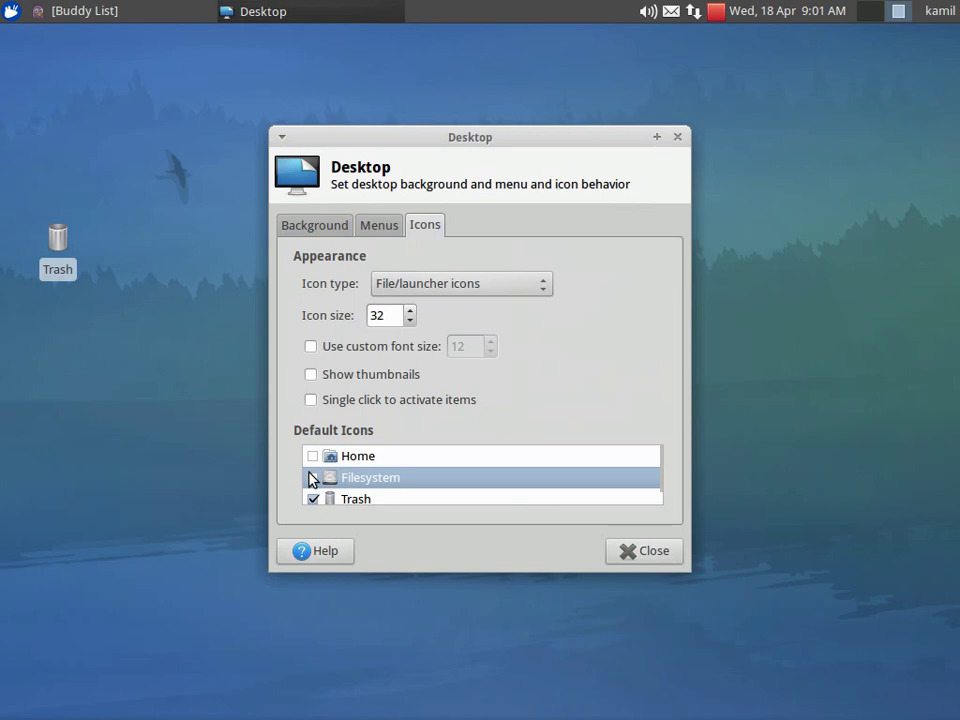
pyautogui.click(313, 486)
pyautogui.click(313, 493)
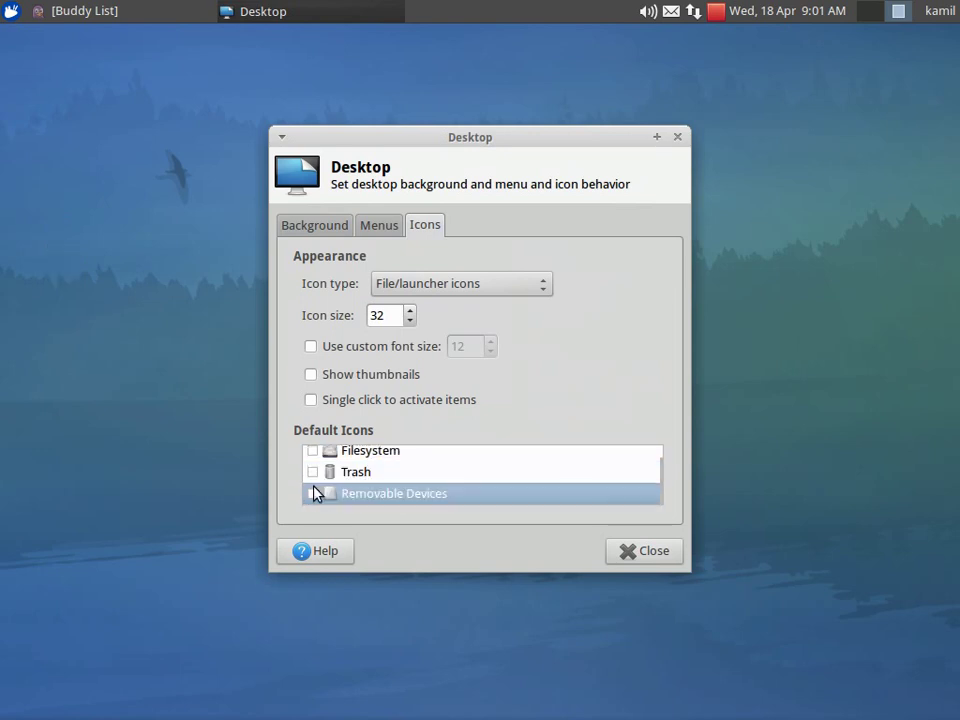
# Preview the xubuntu-precise-left wallpaper with the settings window rolled up and moved, then restore the xubuntu-precise-right wallpaper.
pyautogui.click(306, 227)
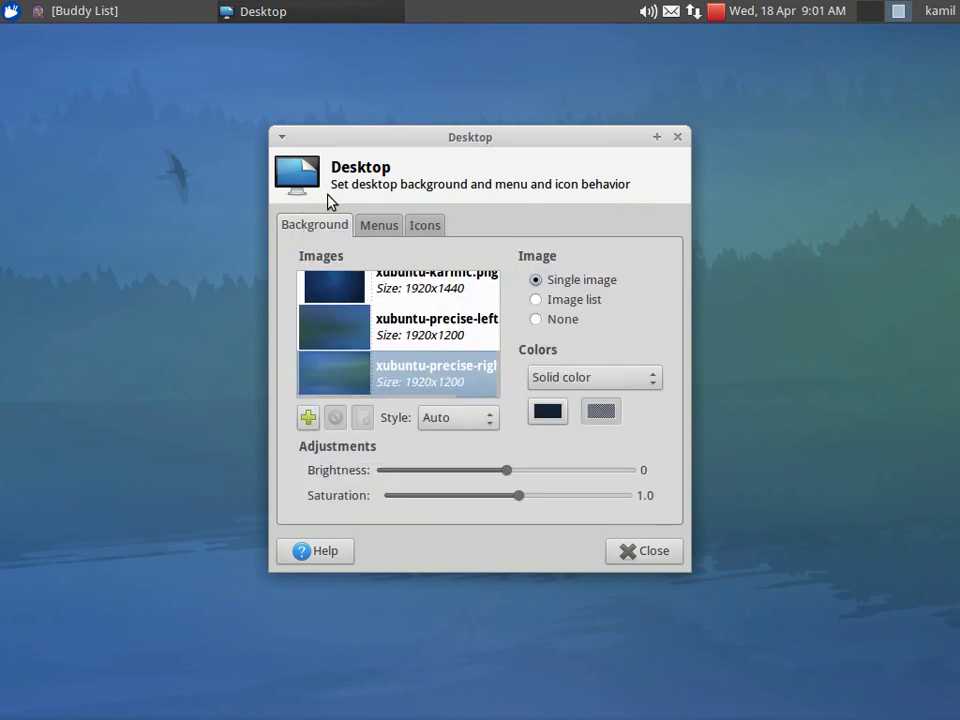
pyautogui.moveTo(339, 139); pyautogui.dragTo(347, 184)
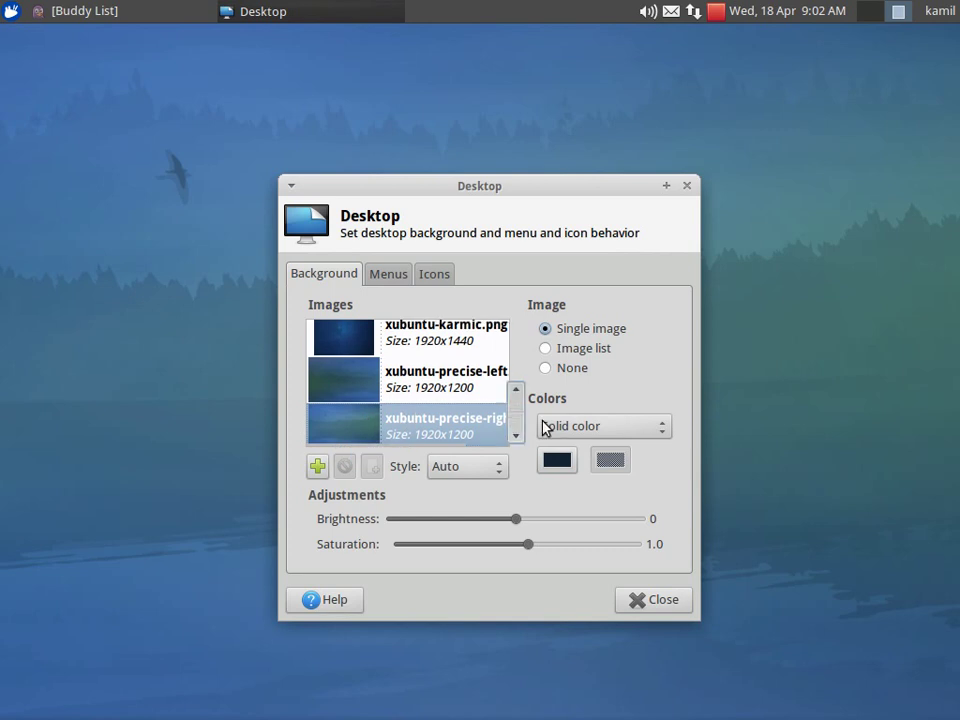
pyautogui.click(361, 392)
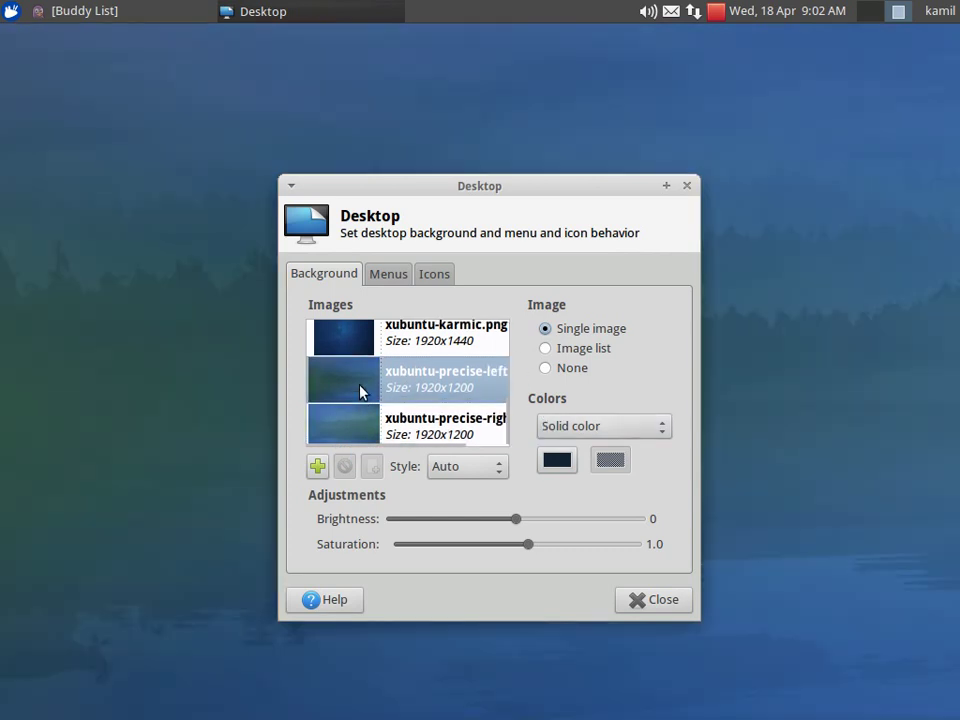
pyautogui.doubleClick(517, 189)
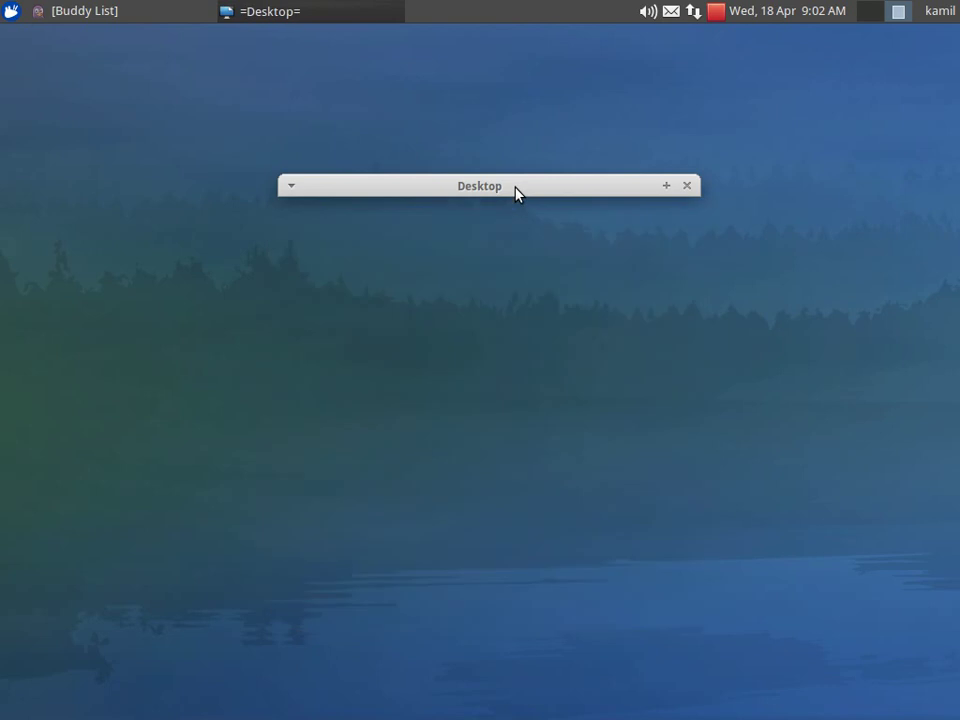
pyautogui.moveTo(517, 189)
pyautogui.mouseDown()
pyautogui.moveTo(514, 714)
pyautogui.moveTo(538, 156)
pyautogui.mouseUp()
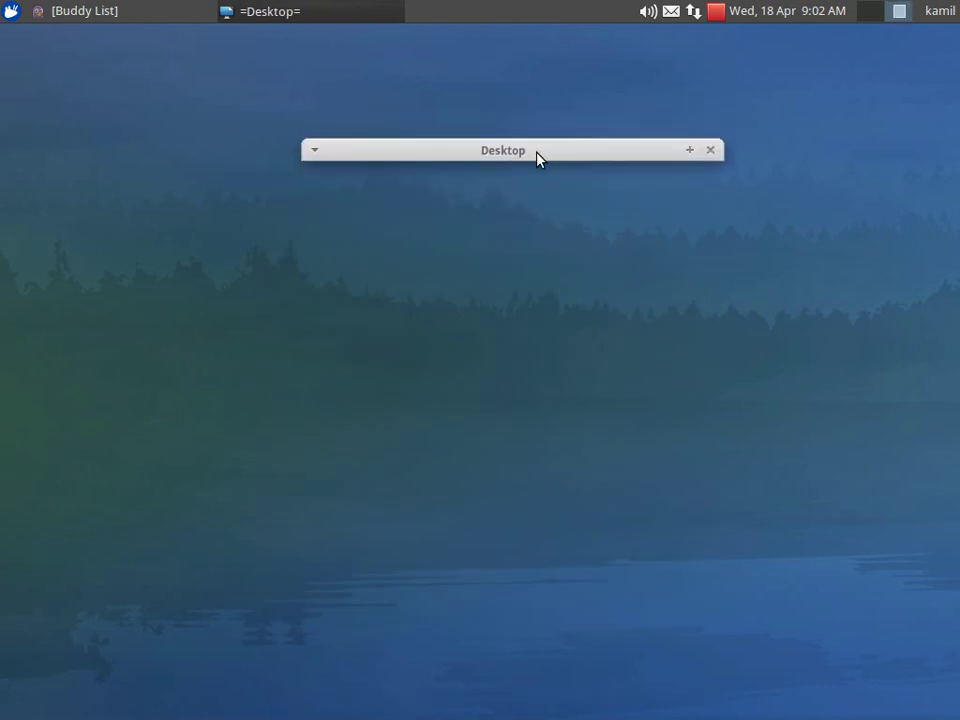
pyautogui.doubleClick(538, 156)
pyautogui.click(365, 393)
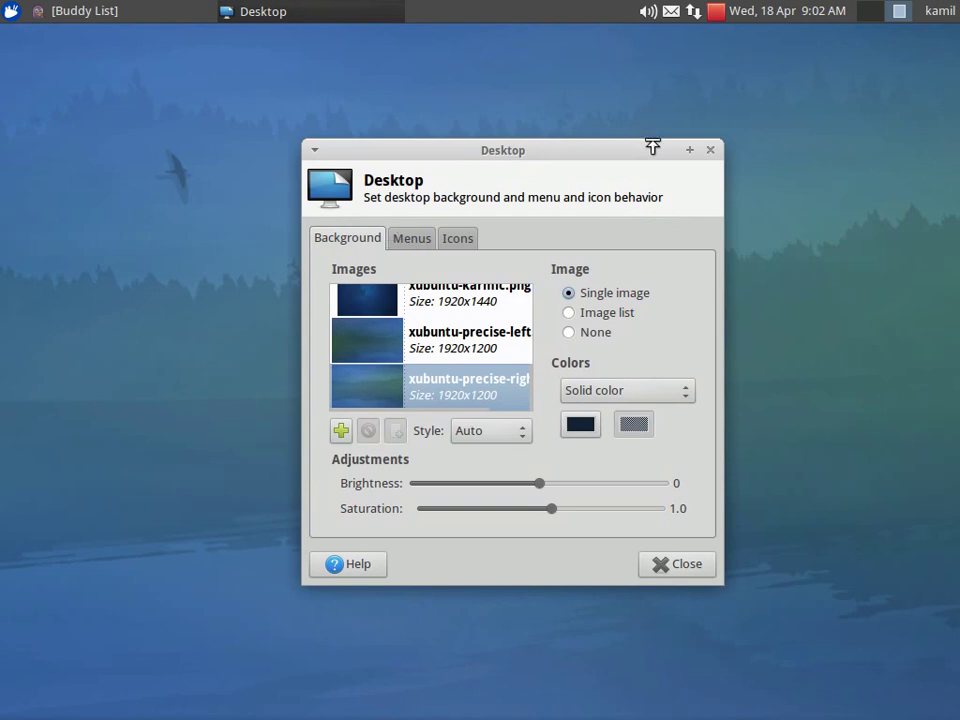
# Compare the applications list in the desktop's context menu with the panel's applications menu.
pyautogui.rightClick(69, 318)
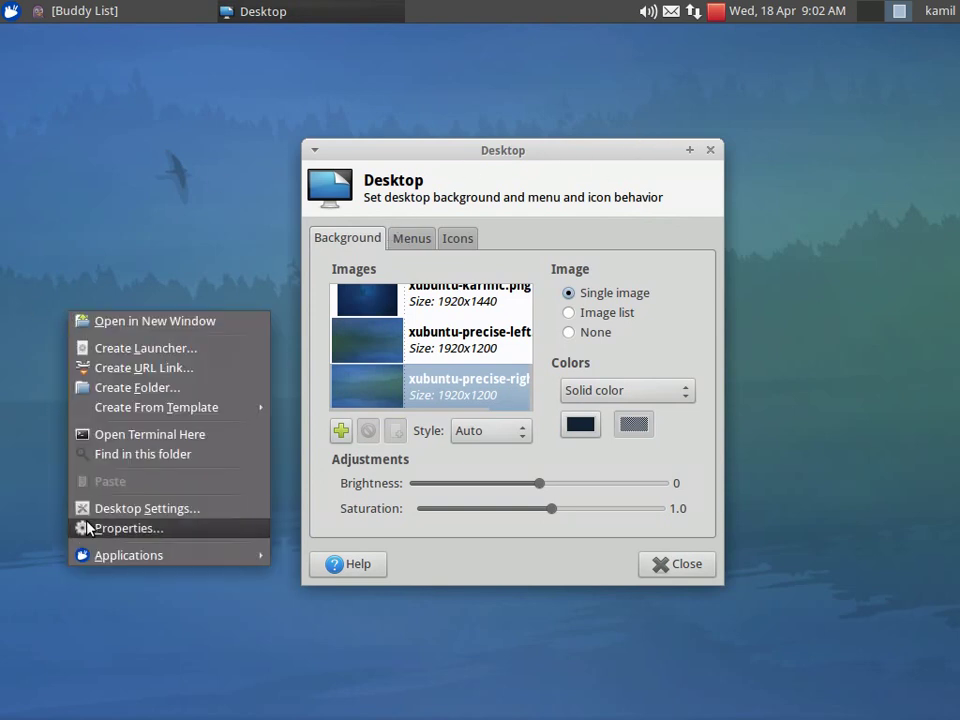
pyautogui.moveTo(87, 556)
pyautogui.moveTo(137, 556)
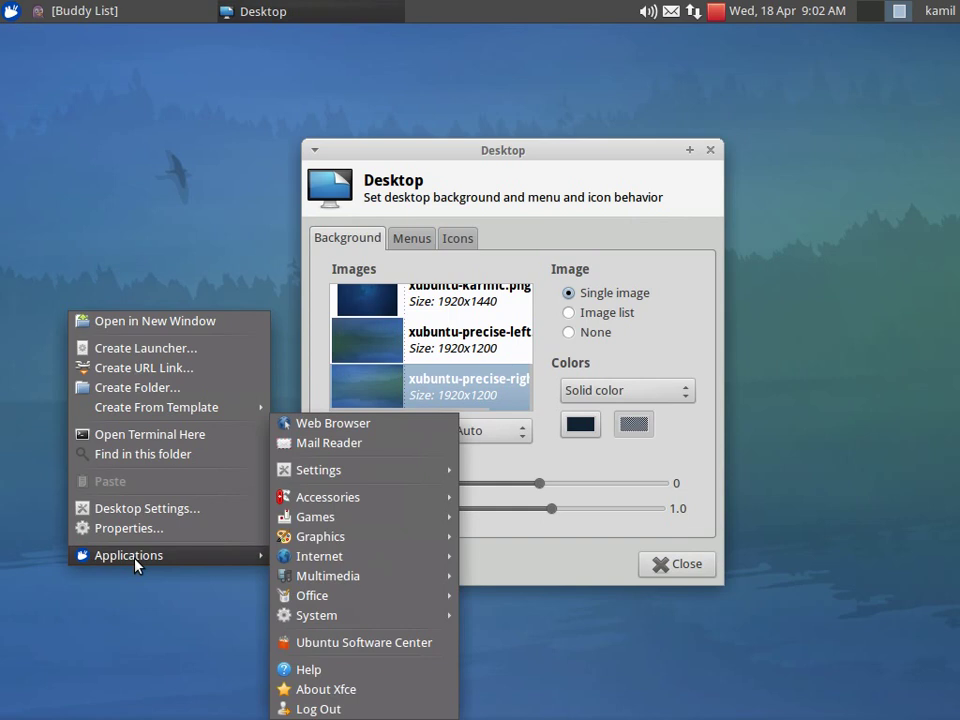
pyautogui.click(8, 10)
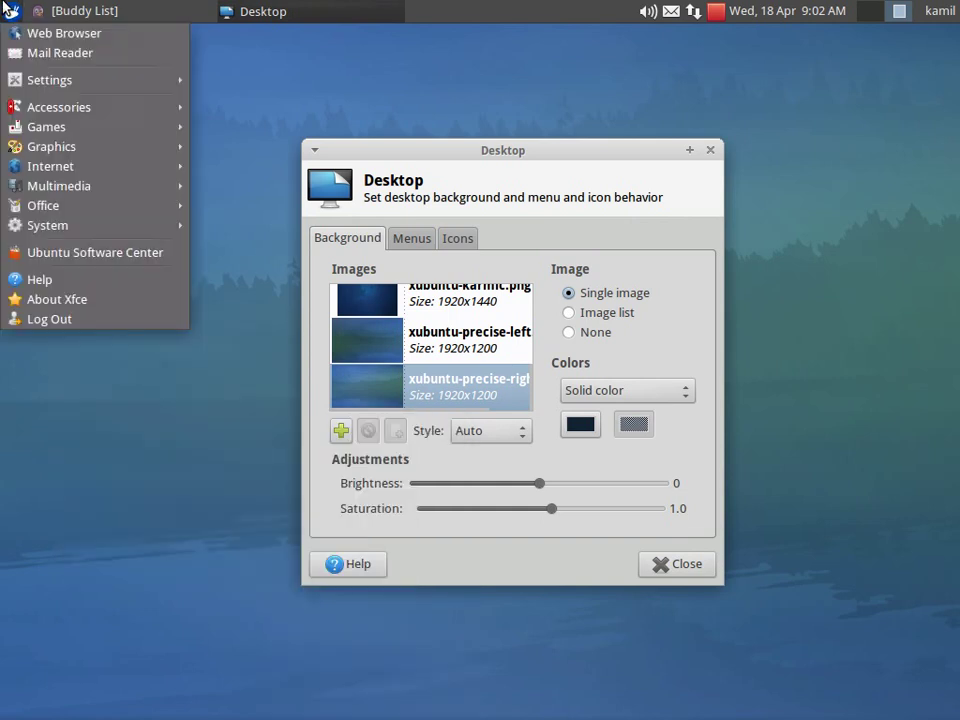
pyautogui.click(8, 10)
# Disable showing the applications menu on desktop right click, check the desktop's context menu, and close the desktop settings.
pyautogui.click(405, 239)
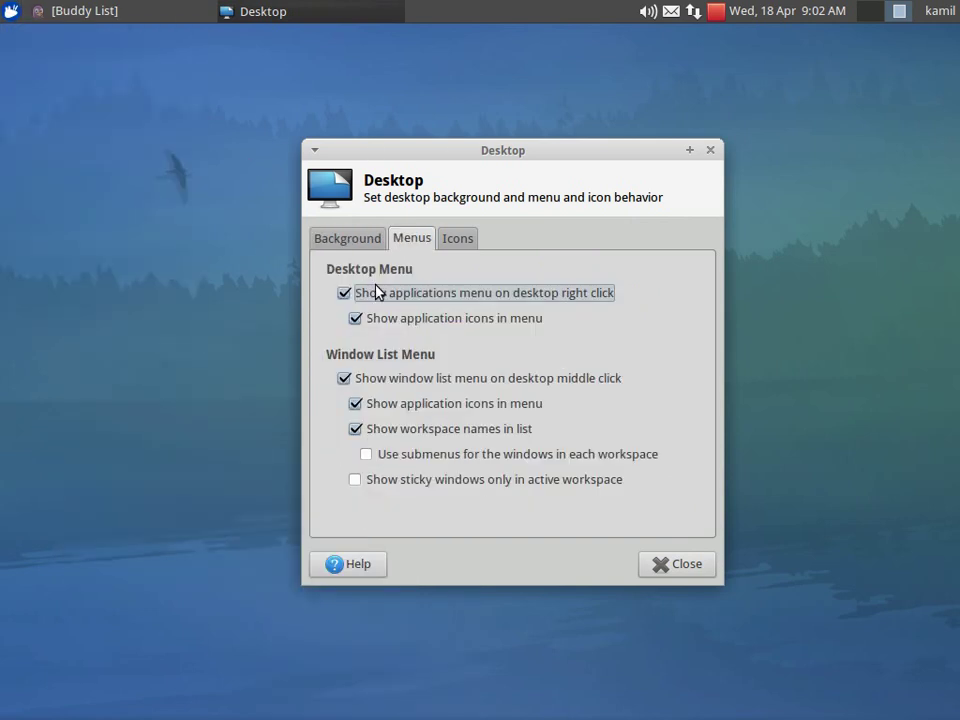
pyautogui.click(352, 294)
pyautogui.rightClick(179, 275)
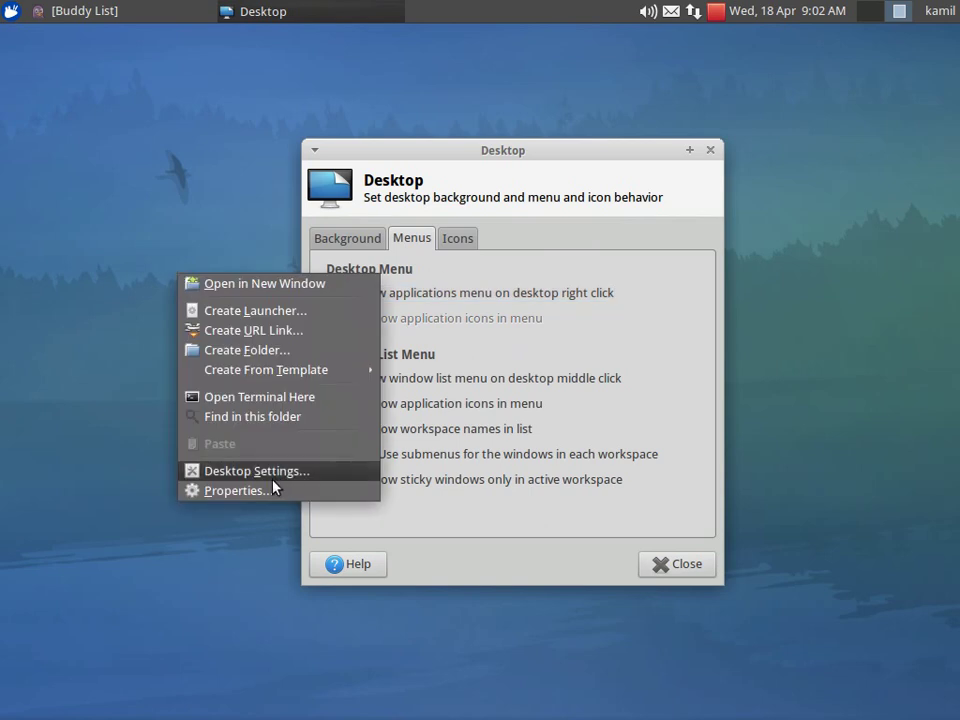
pyautogui.click(221, 621)
pyautogui.click(672, 566)
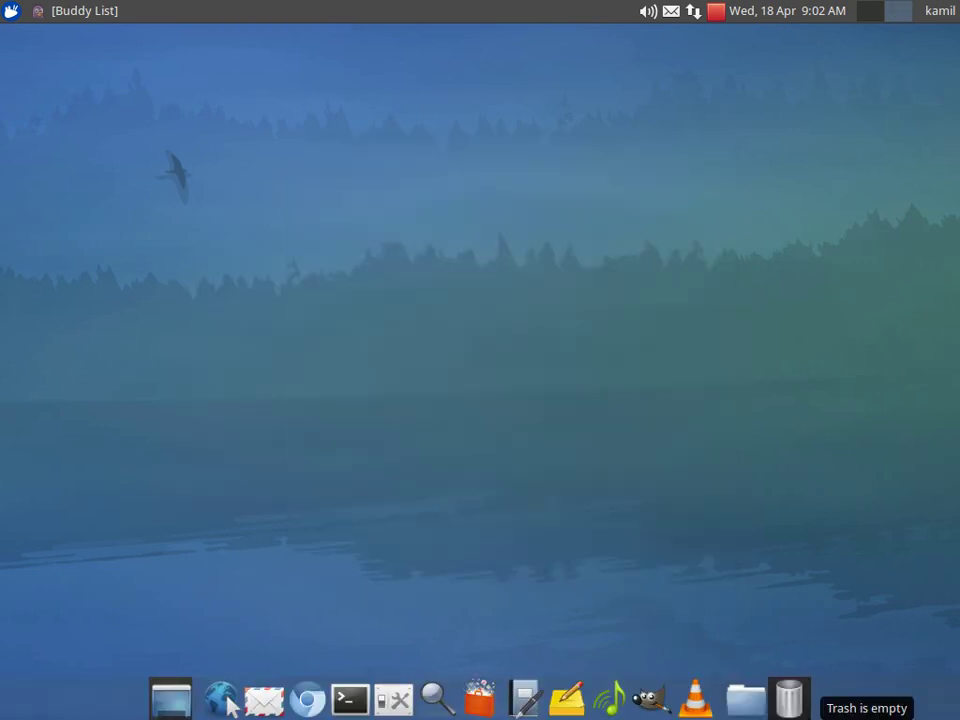
# Browse the dock's home directory menu and open the Videos folder from it.
pyautogui.click(752, 708)
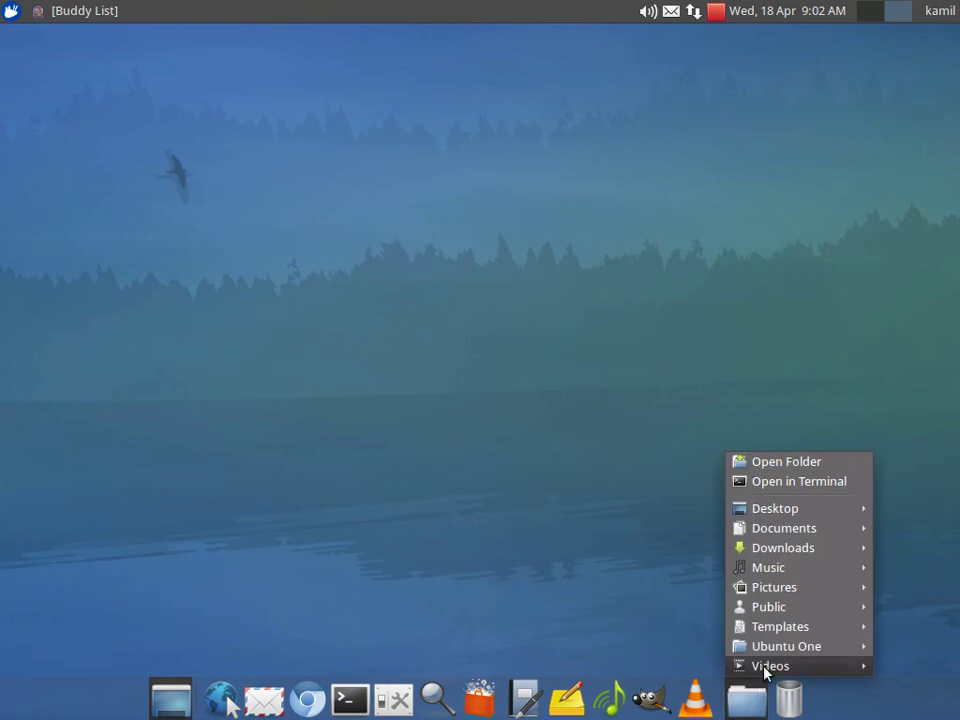
pyautogui.moveTo(770, 667)
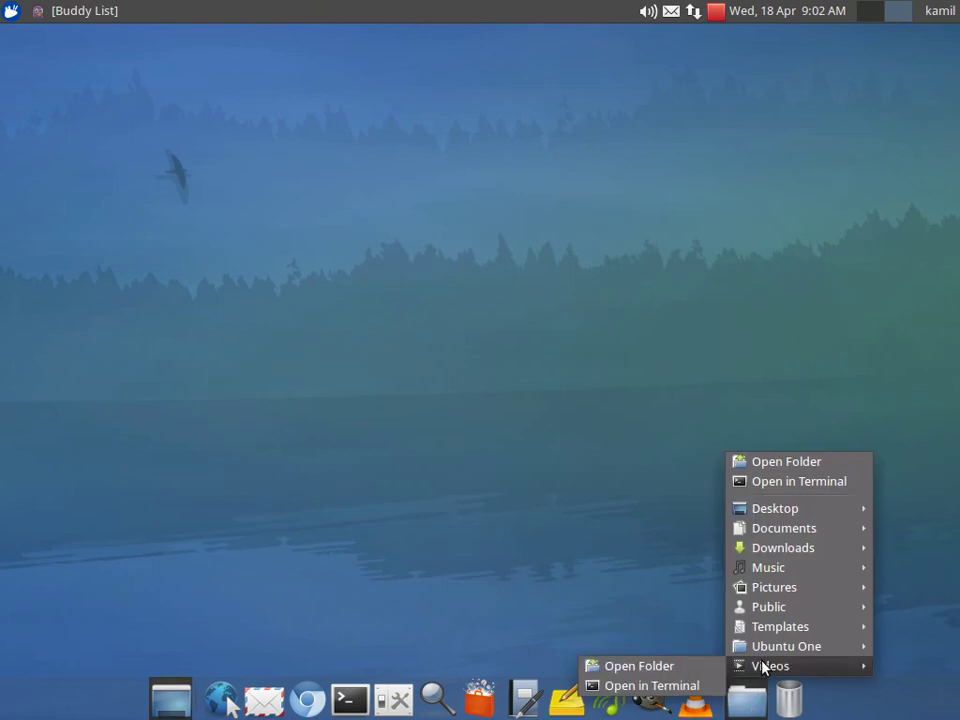
pyautogui.click(665, 579)
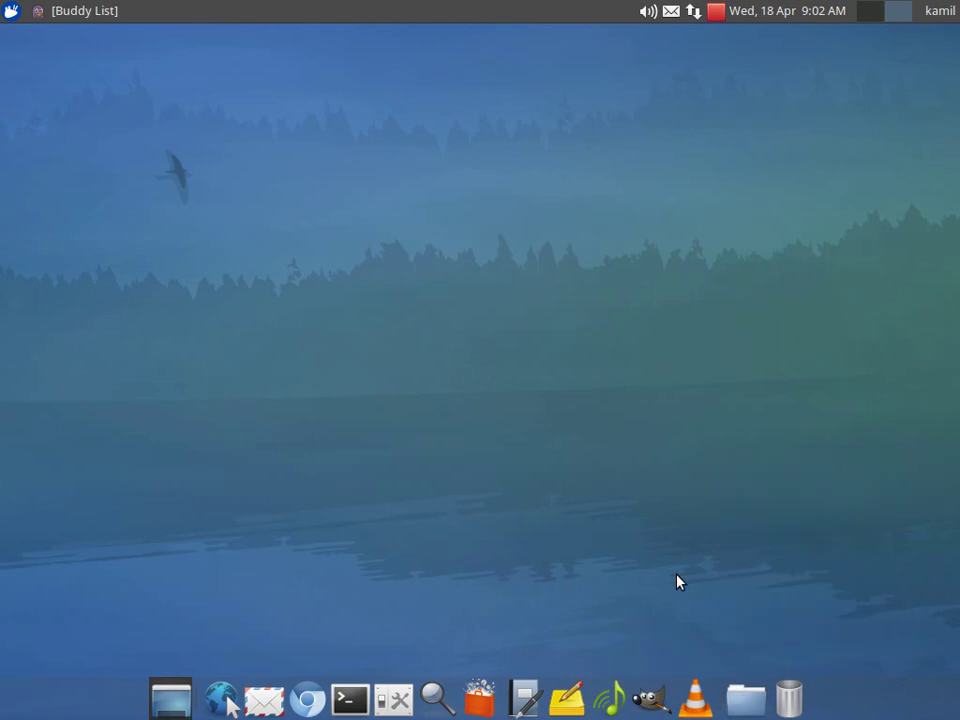
pyautogui.click(735, 706)
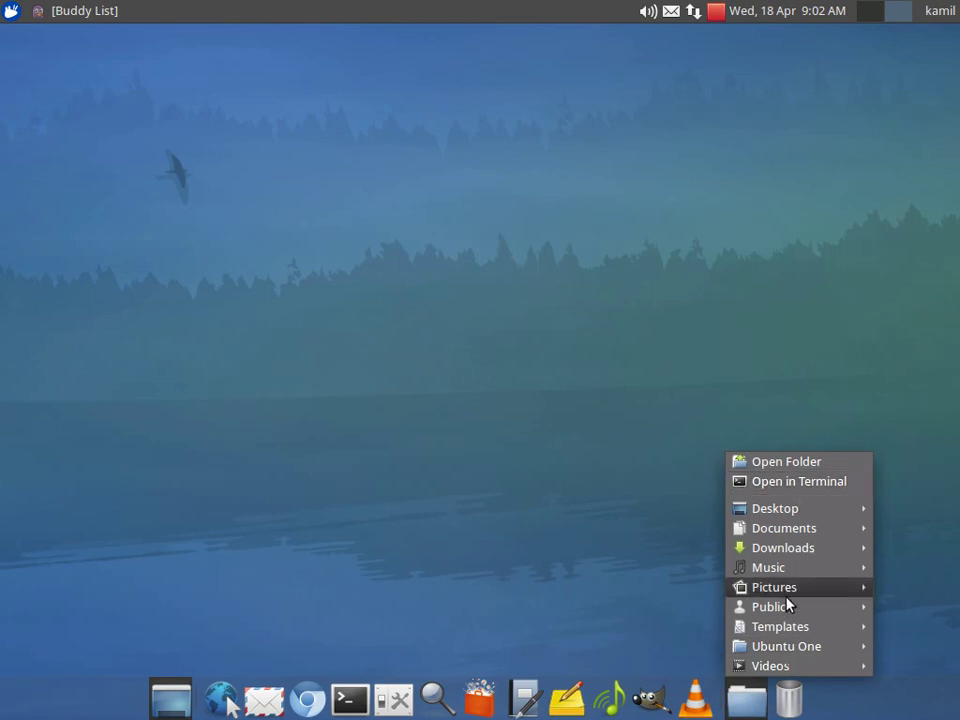
pyautogui.moveTo(833, 669)
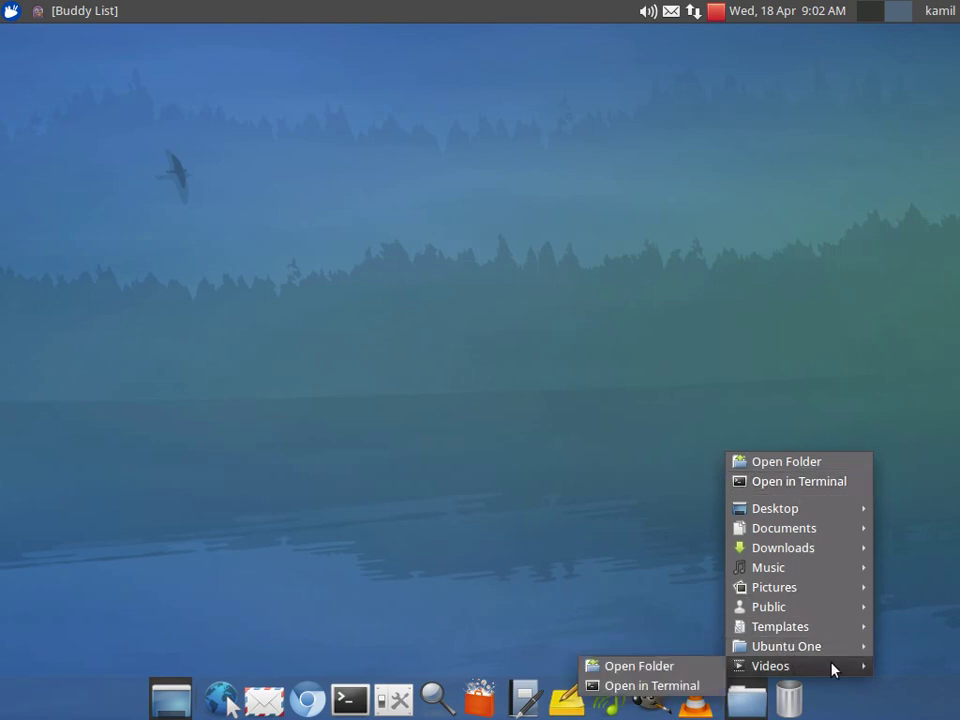
pyautogui.click(684, 668)
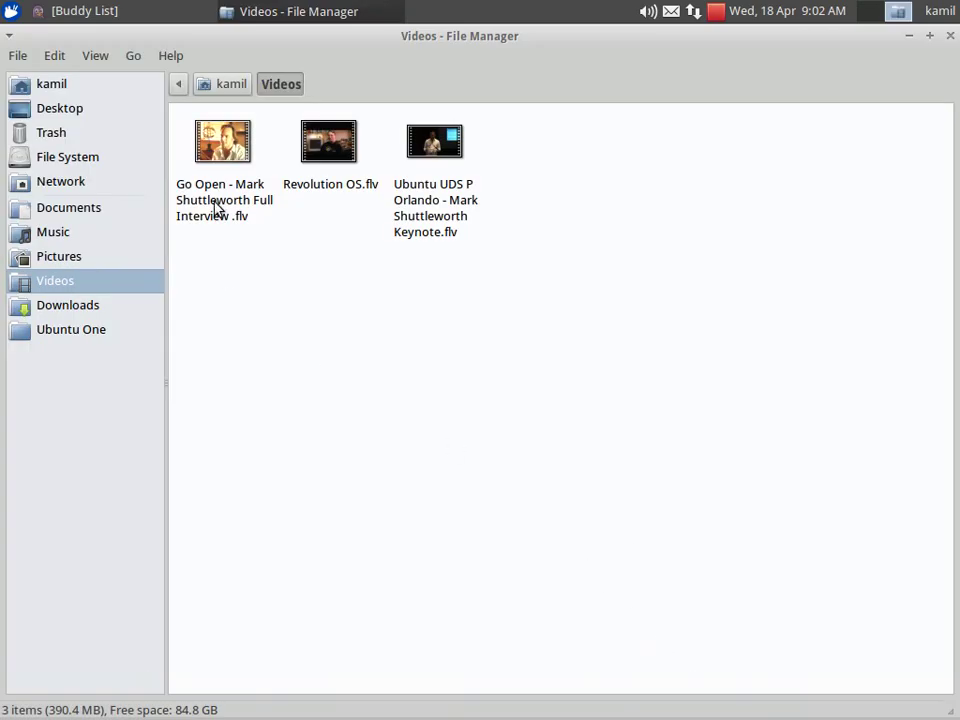
# Play "Go Open - Mark Shuttleworth Full Interview .flv" with Parole, then close the player and the file manager.
pyautogui.rightClick(214, 205)
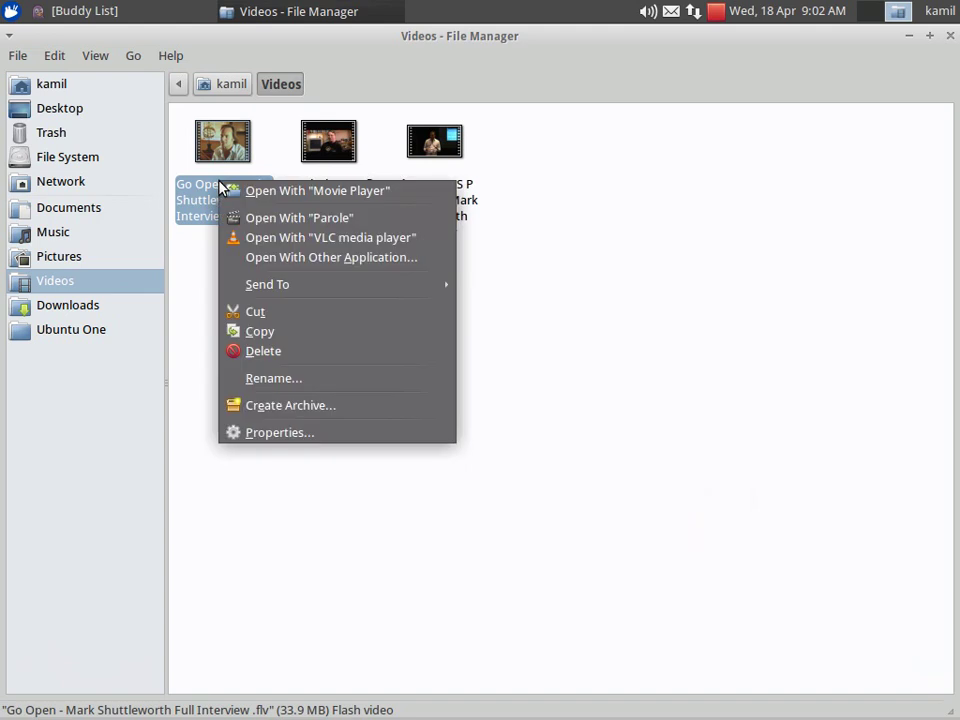
pyautogui.click(258, 218)
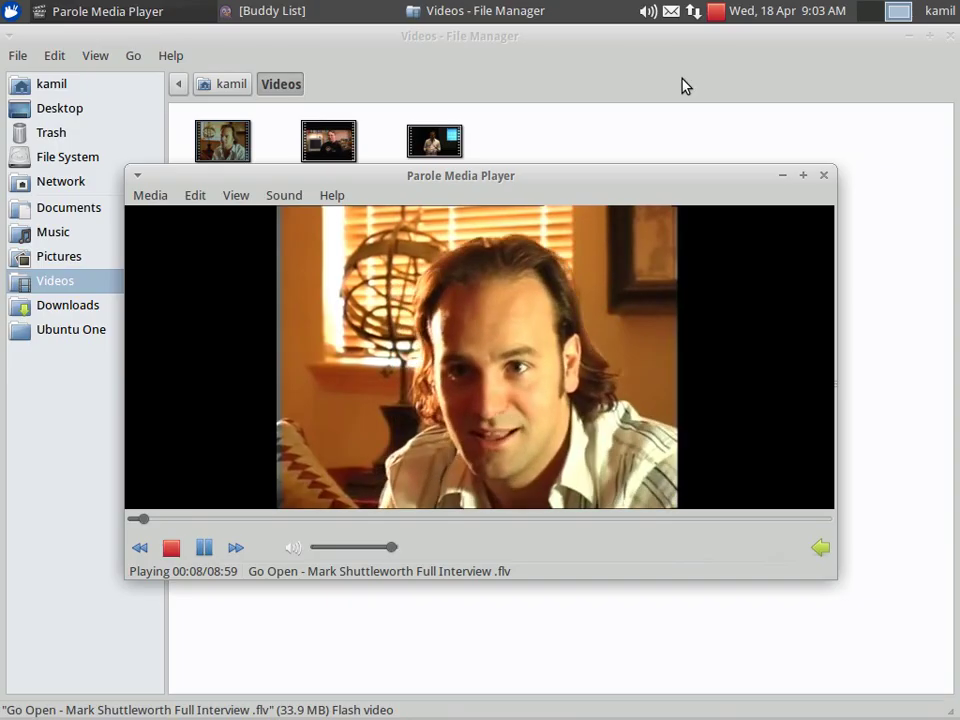
pyautogui.scroll(1, 652, 30)
pyautogui.scroll(1, 656, 17)
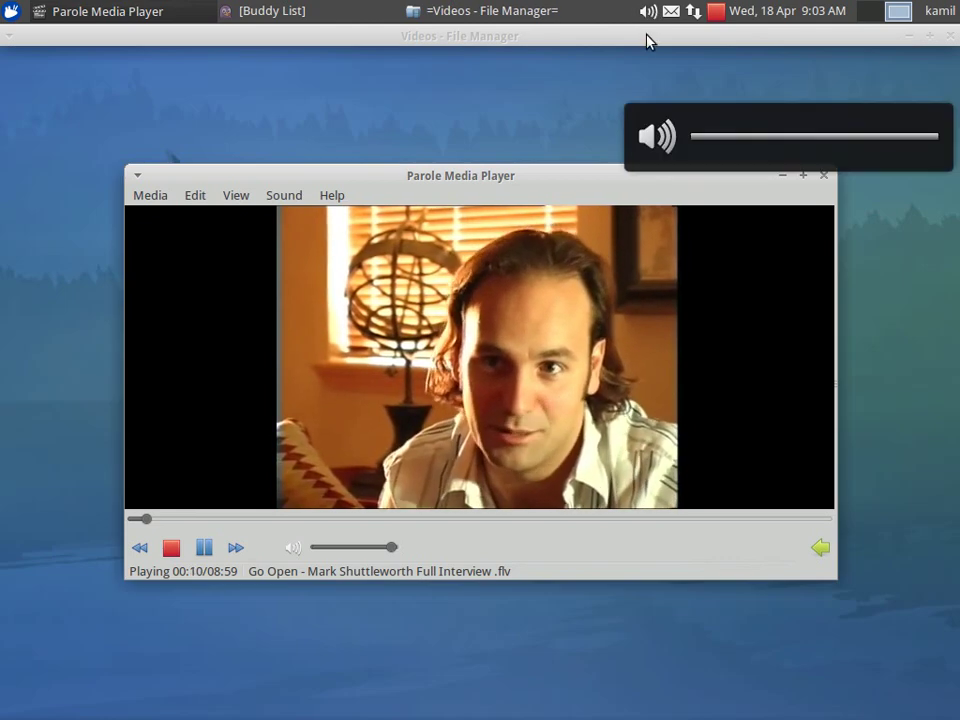
pyautogui.scroll(-1, 647, 32)
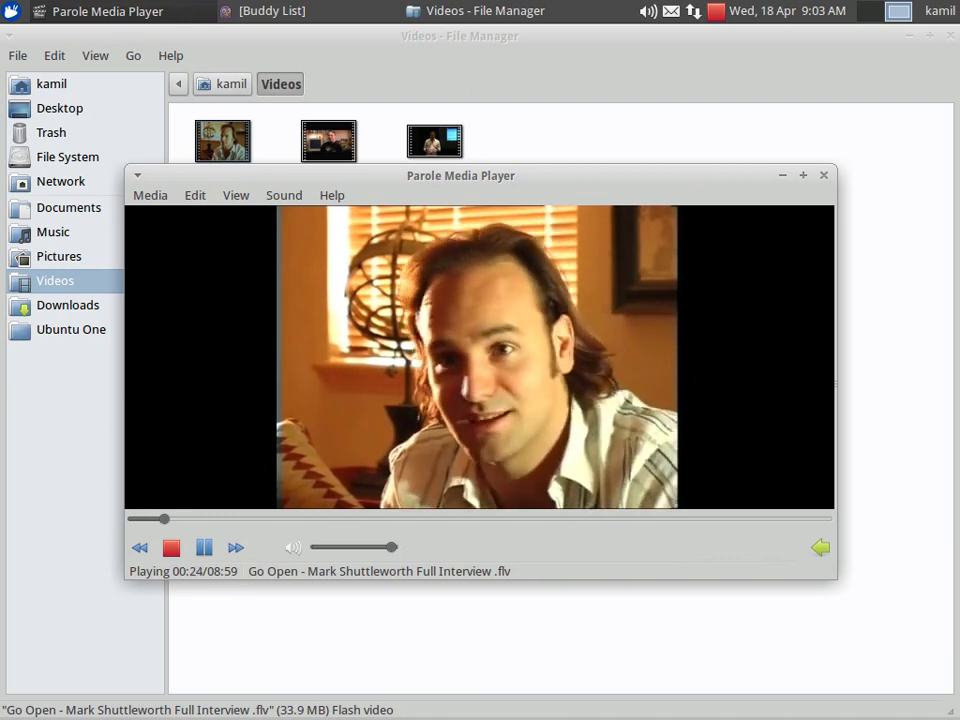
pyautogui.click(823, 175)
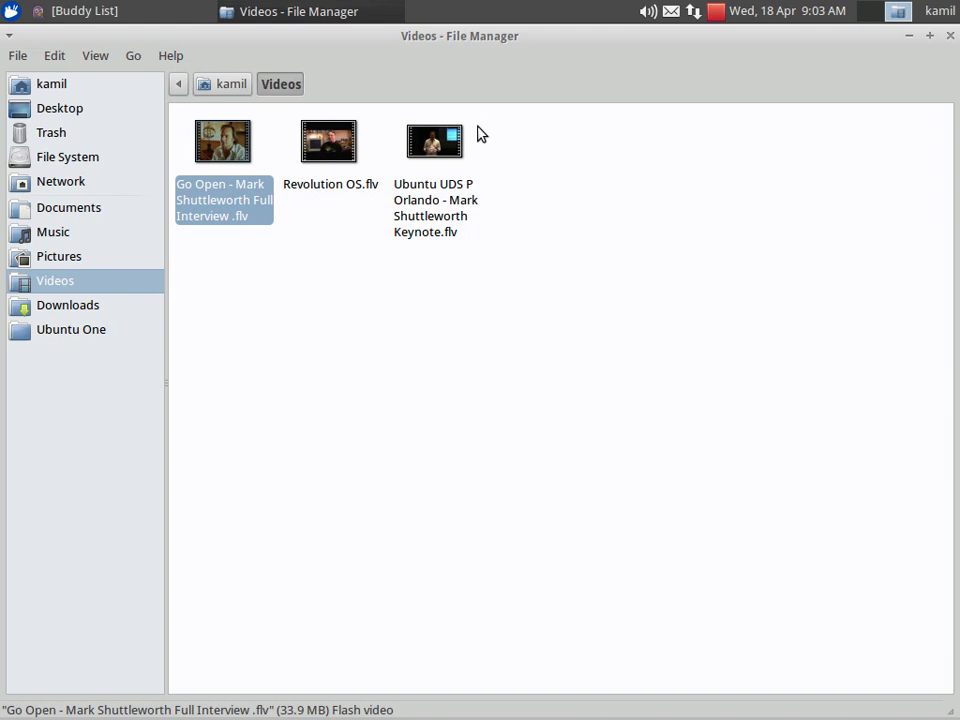
pyautogui.click(951, 42)
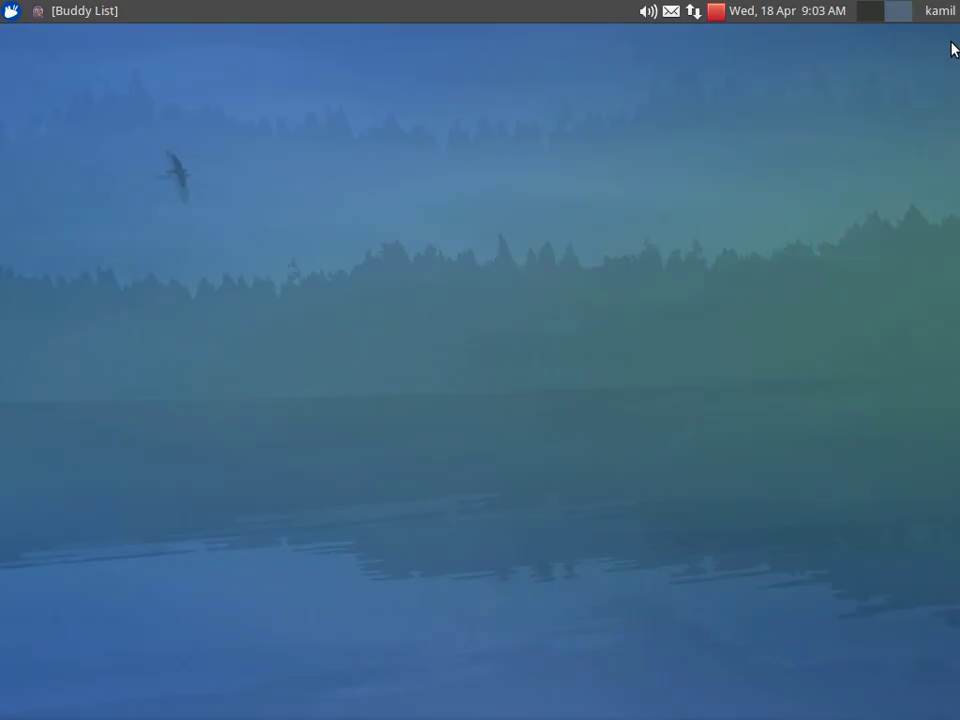
# Look through the Settings entries in the applications menu and the power and log-out options in the user's session menu.
pyautogui.click(8, 10)
pyautogui.moveTo(32, 78)
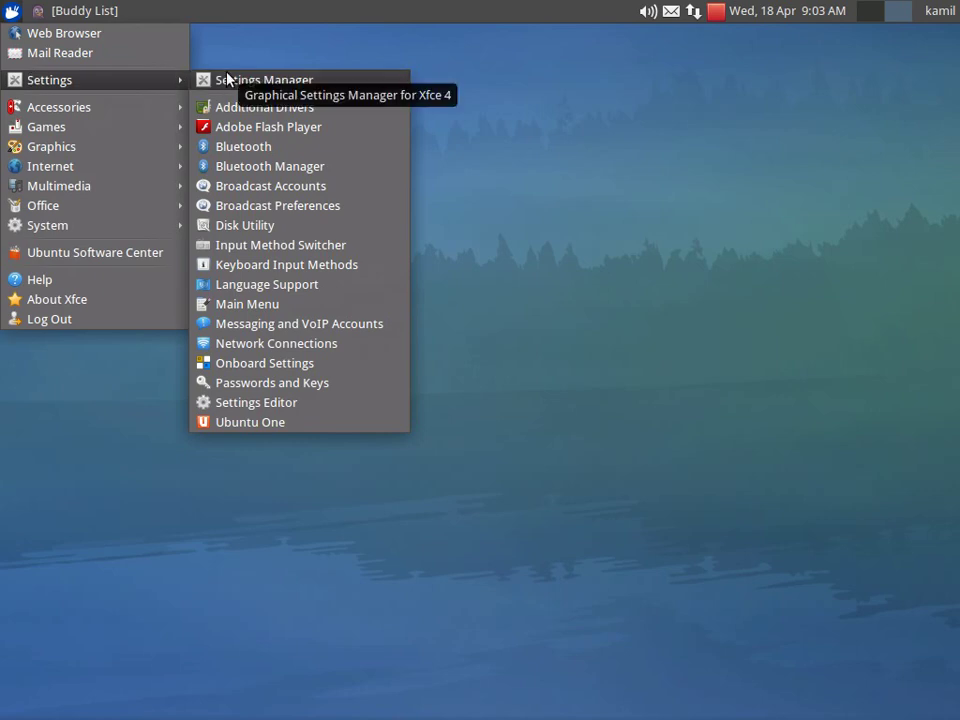
pyautogui.click(716, 168)
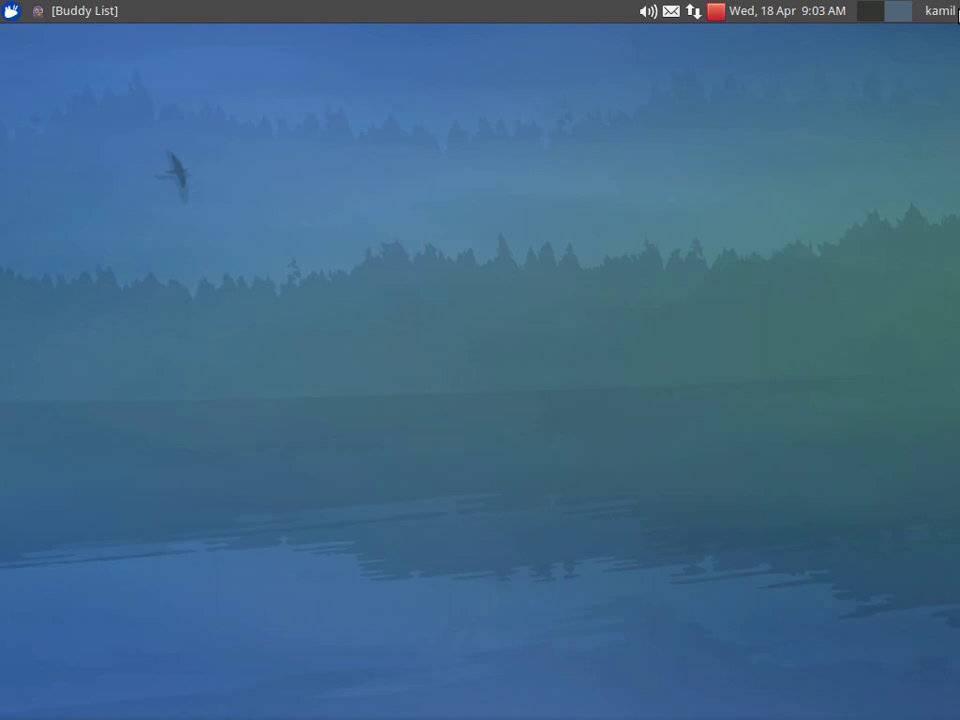
pyautogui.click(952, 11)
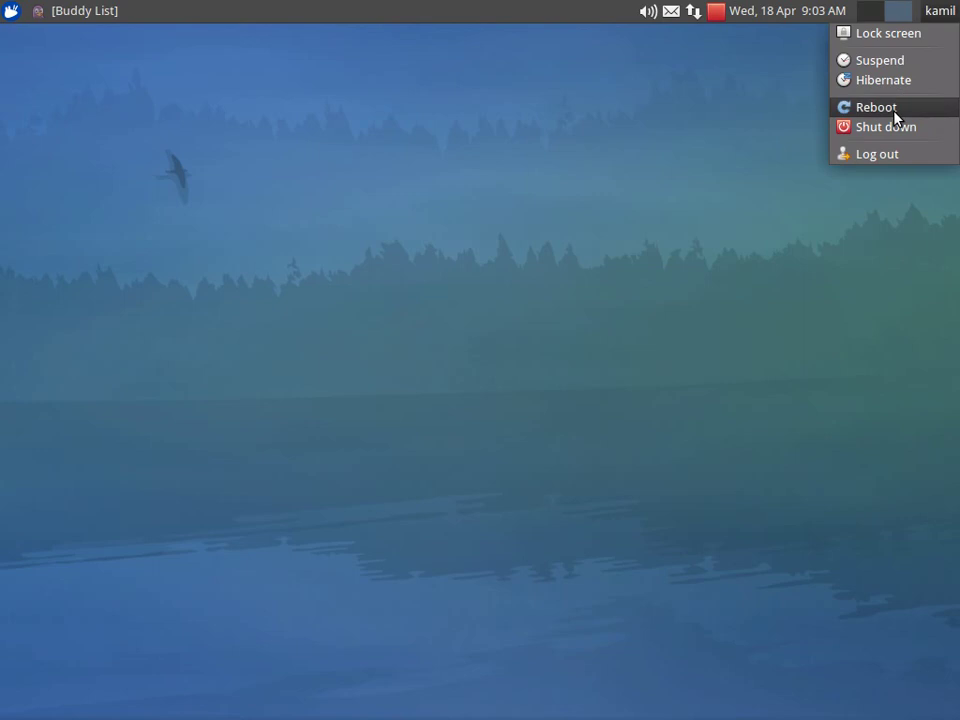
pyautogui.click(903, 20)
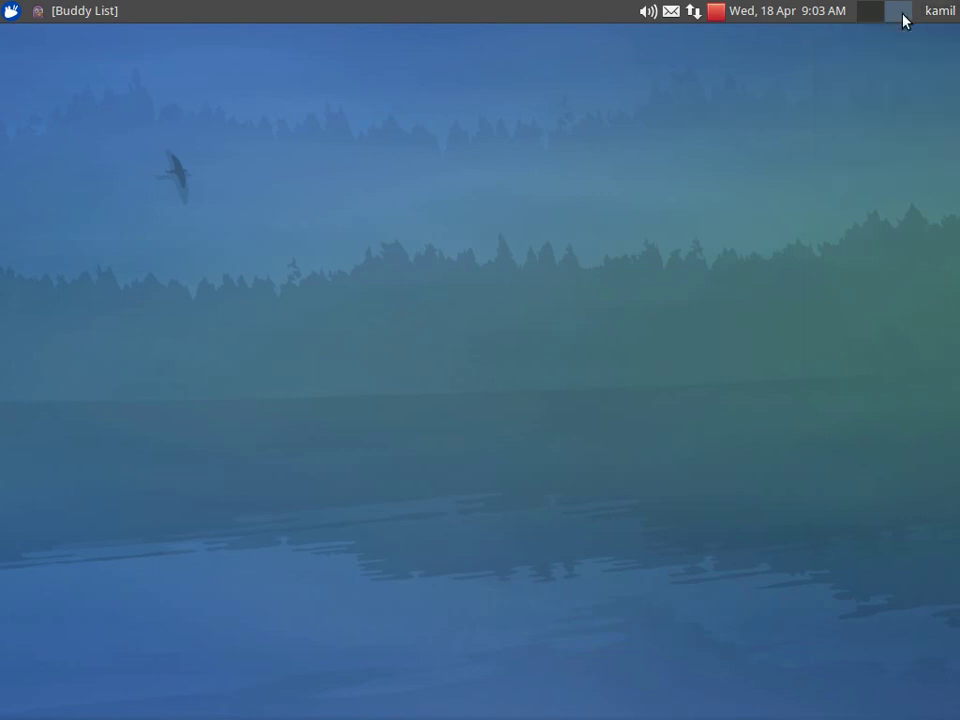
# Cycle between the two workspaces and end on the first one.
pyautogui.scroll(-1, 876, 15)
pyautogui.scroll(1, 880, 15)
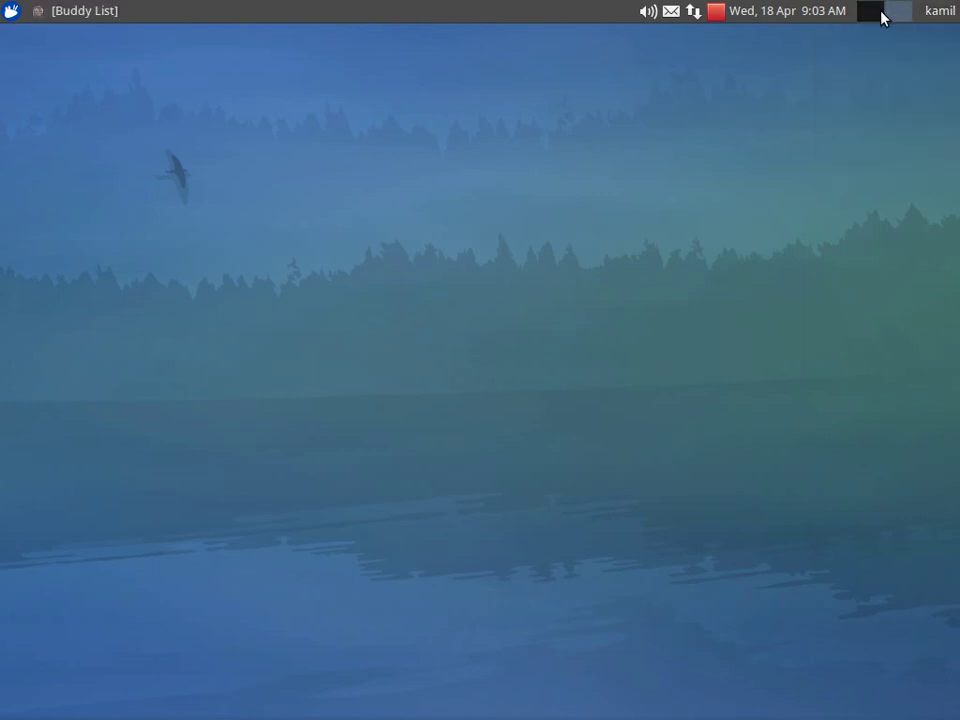
pyautogui.scroll(-1, 866, 15)
# View the panel clock's calendar, then review the clock's Datetime properties and close them.
pyautogui.click(822, 19)
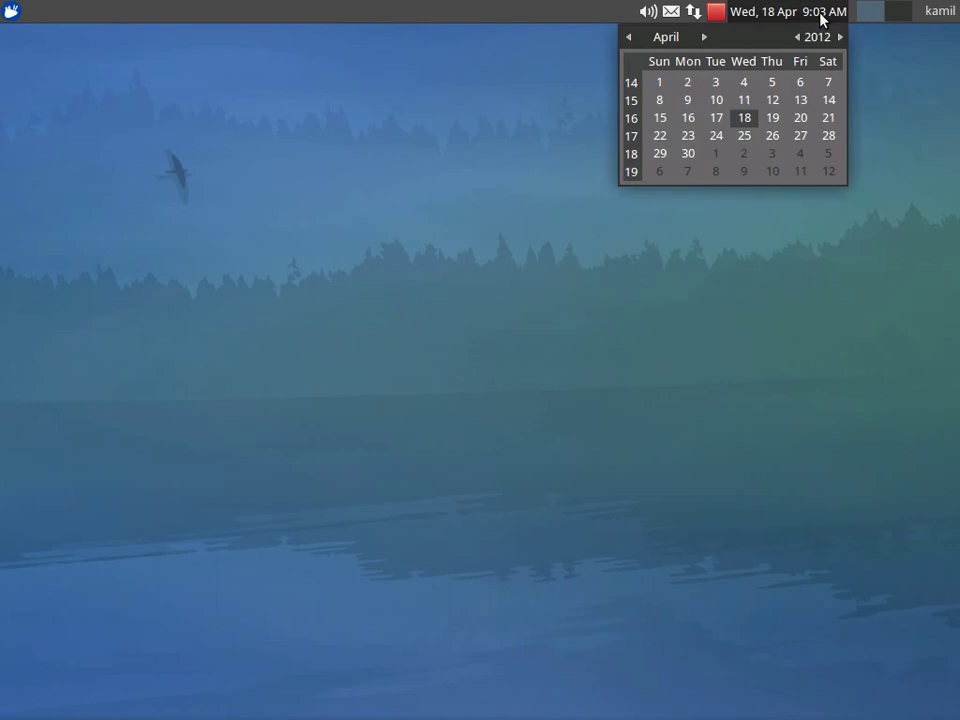
pyautogui.click(822, 19)
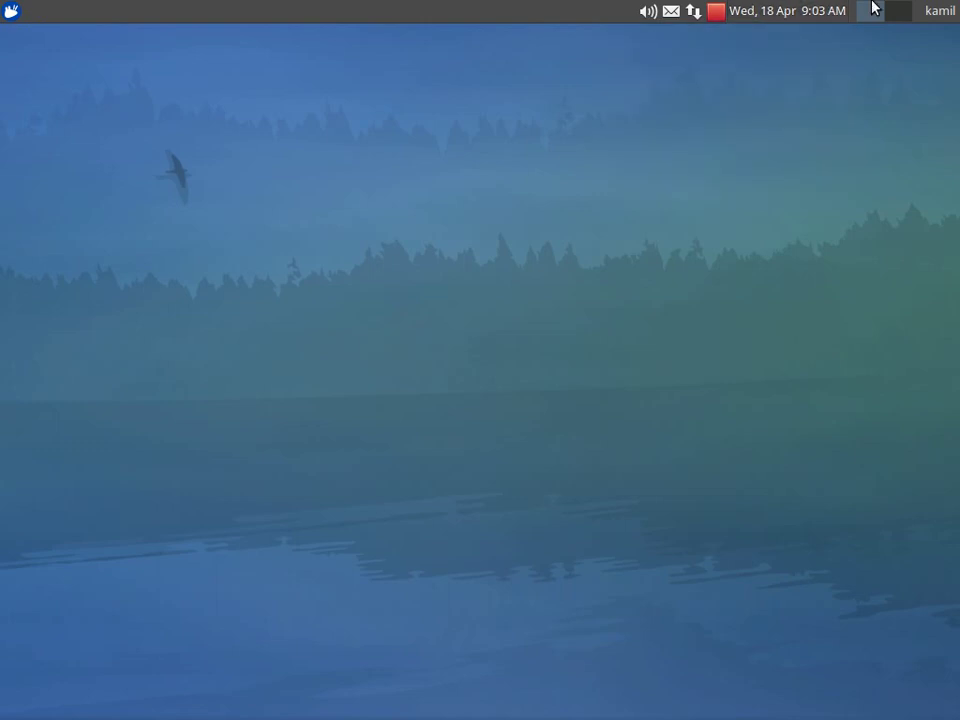
pyautogui.rightClick(767, 12)
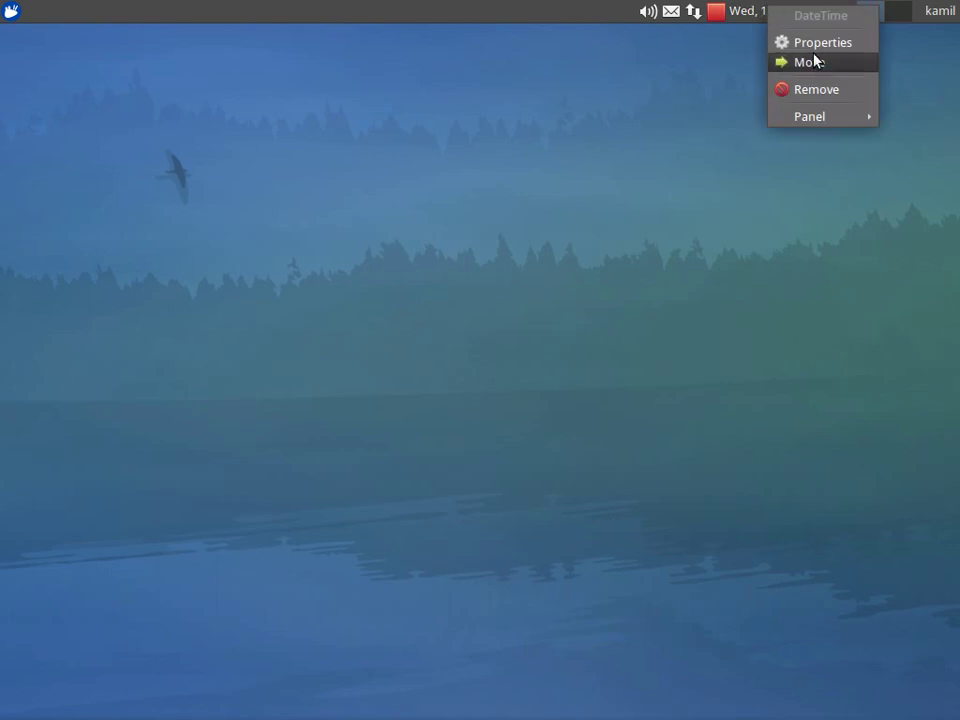
pyautogui.click(814, 44)
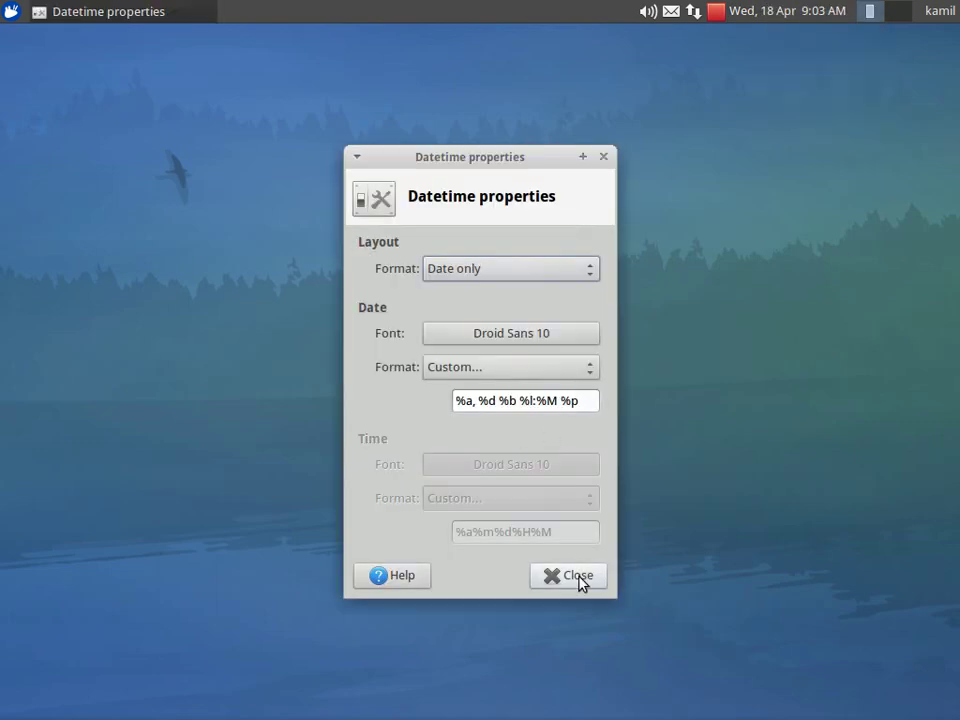
pyautogui.click(580, 580)
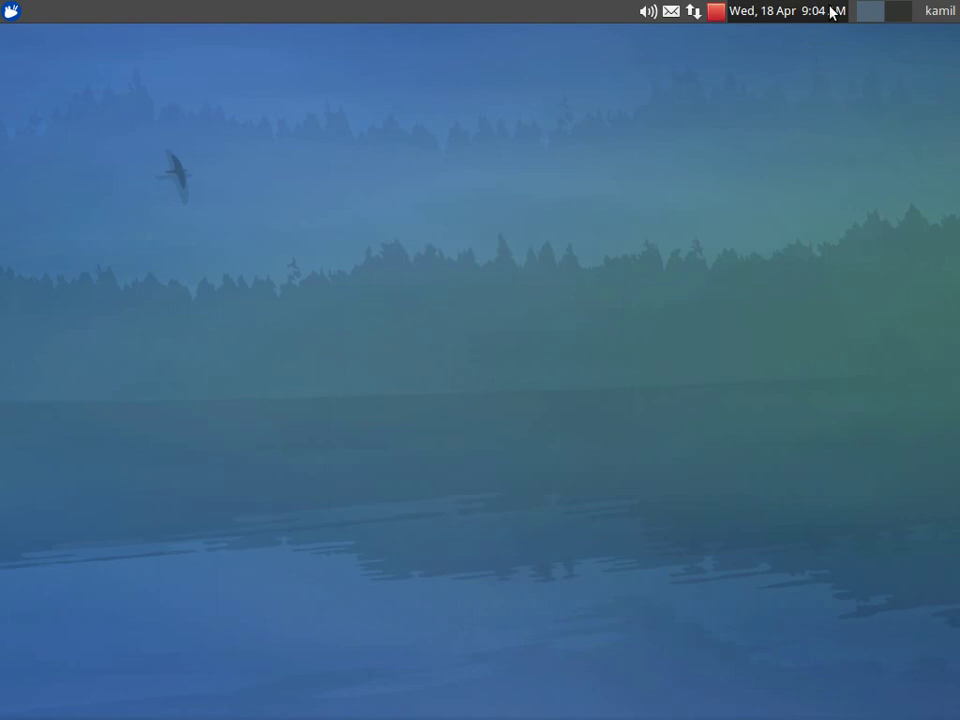
# Check the panel's network indicator and examine the messaging menu's status, chat and mail entries.
pyautogui.rightClick(694, 13)
pyautogui.click(694, 13)
pyautogui.click(671, 13)
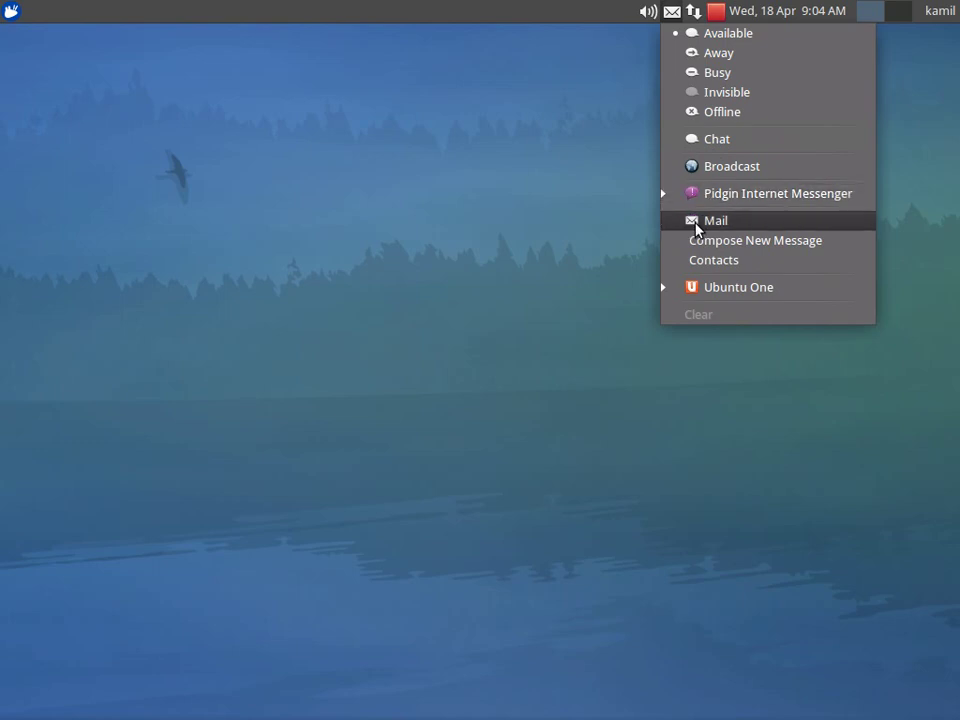
pyautogui.click(668, 14)
# Lower the system volume to about 70 percent using the panel's sound indicator.
pyautogui.click(649, 14)
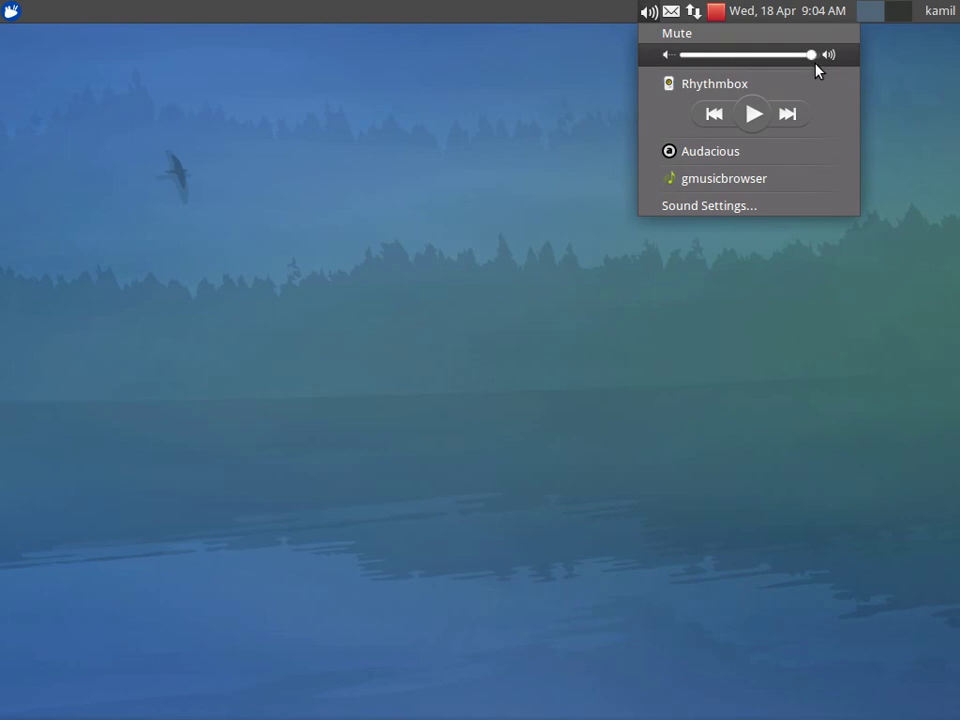
pyautogui.moveTo(815, 62); pyautogui.dragTo(782, 60)
pyautogui.moveTo(745, 60); pyautogui.dragTo(780, 48)
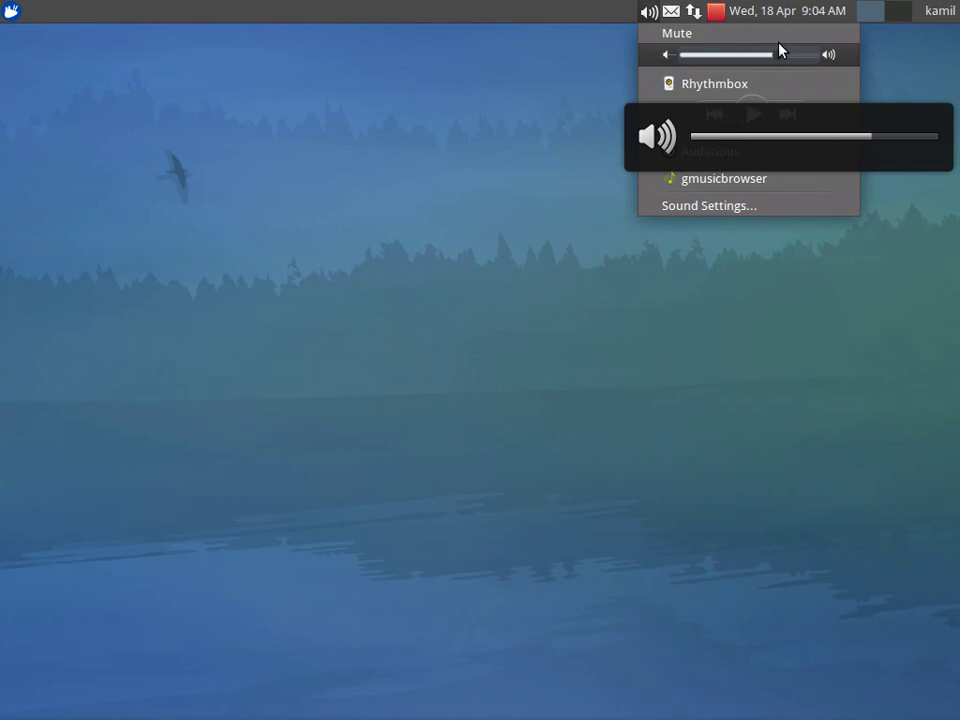
pyautogui.click(645, 11)
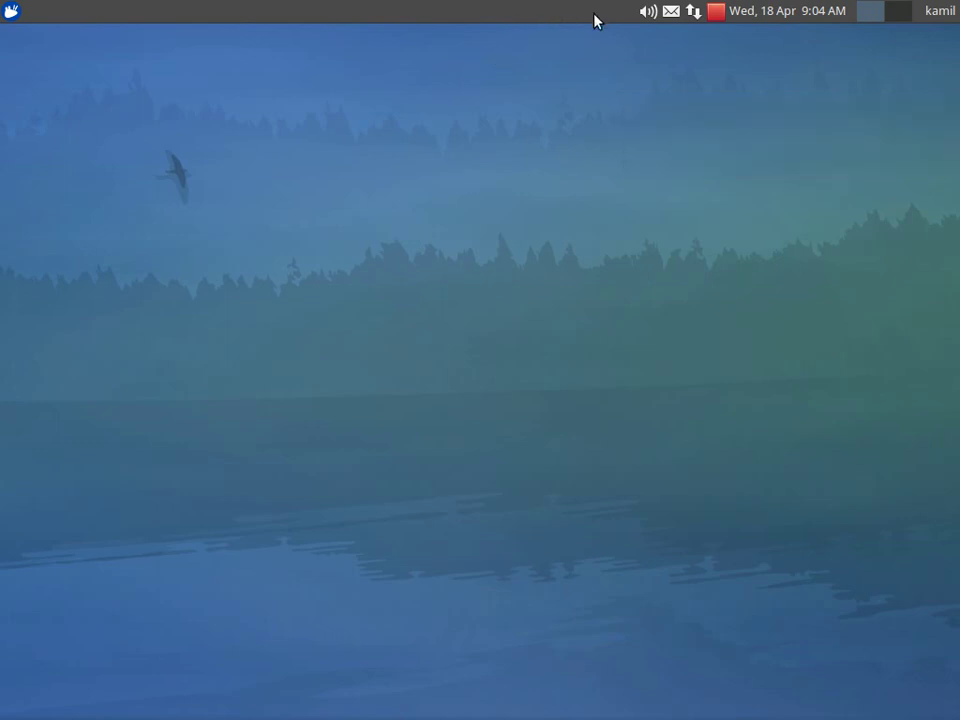
# Open the sound settings from the sound indicator, review the recording controls, and close the Volume Control window.
pyautogui.click(645, 12)
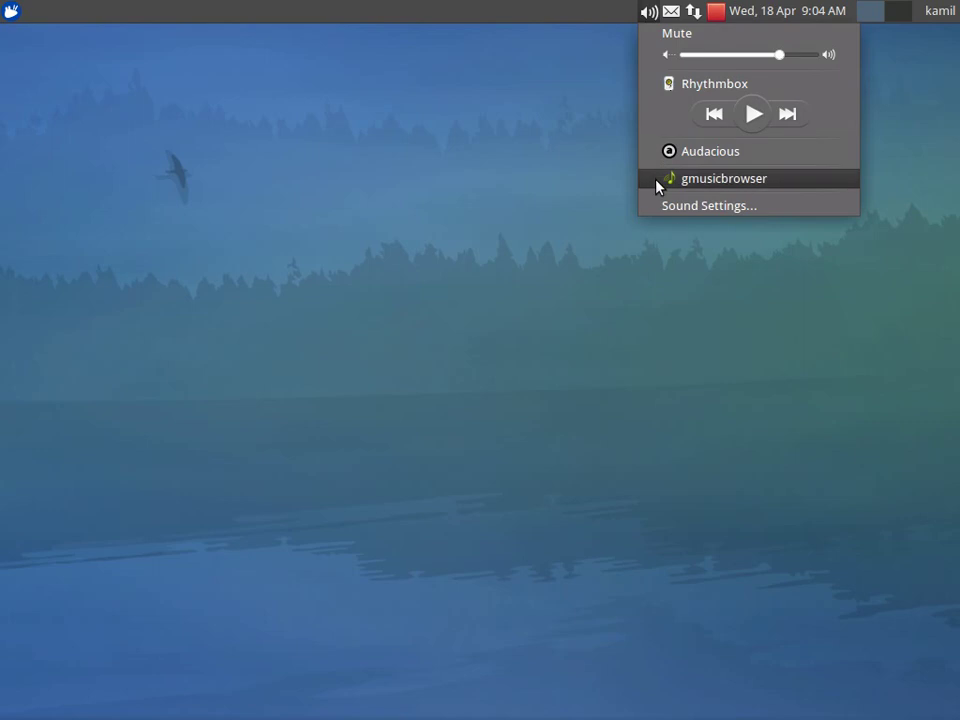
pyautogui.click(662, 207)
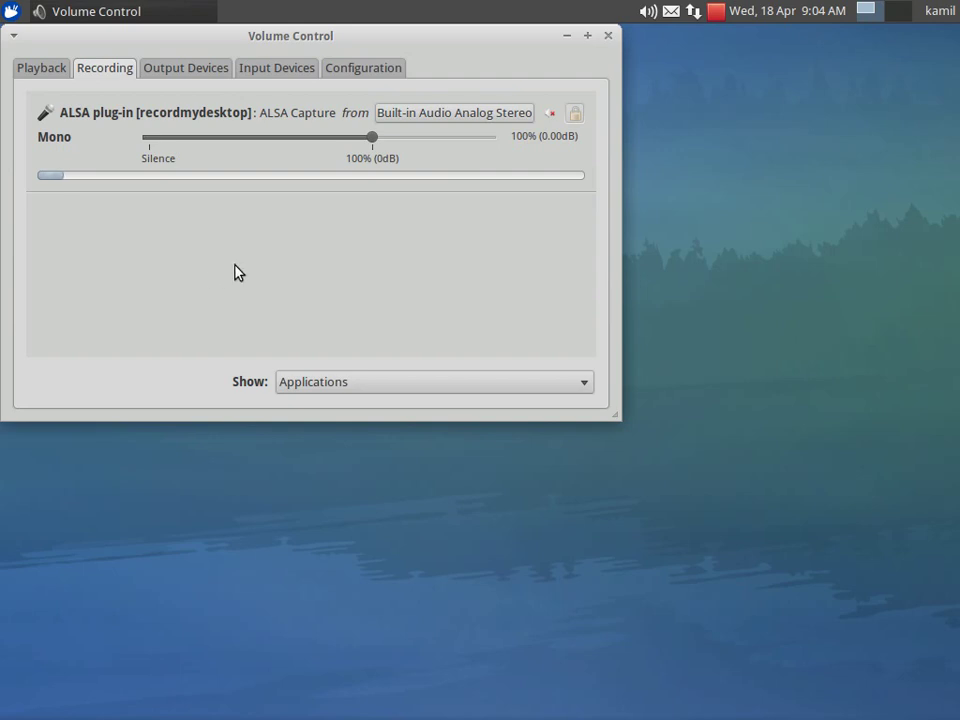
pyautogui.click(607, 36)
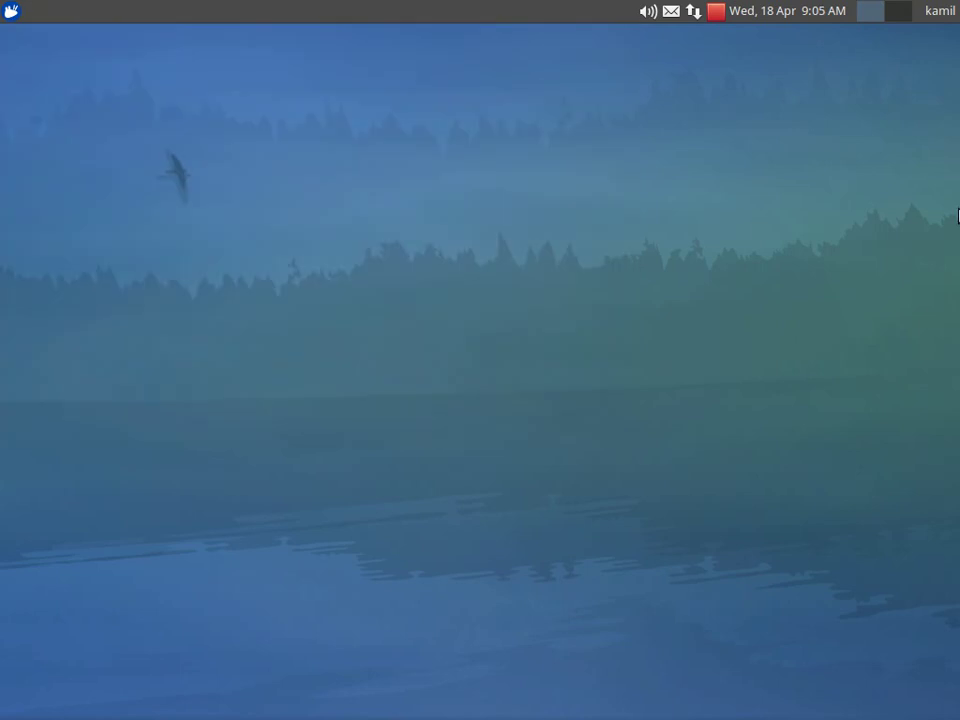
# Open the Pictures folder from the dock's home directory menu.
pyautogui.moveTo(230, 705)
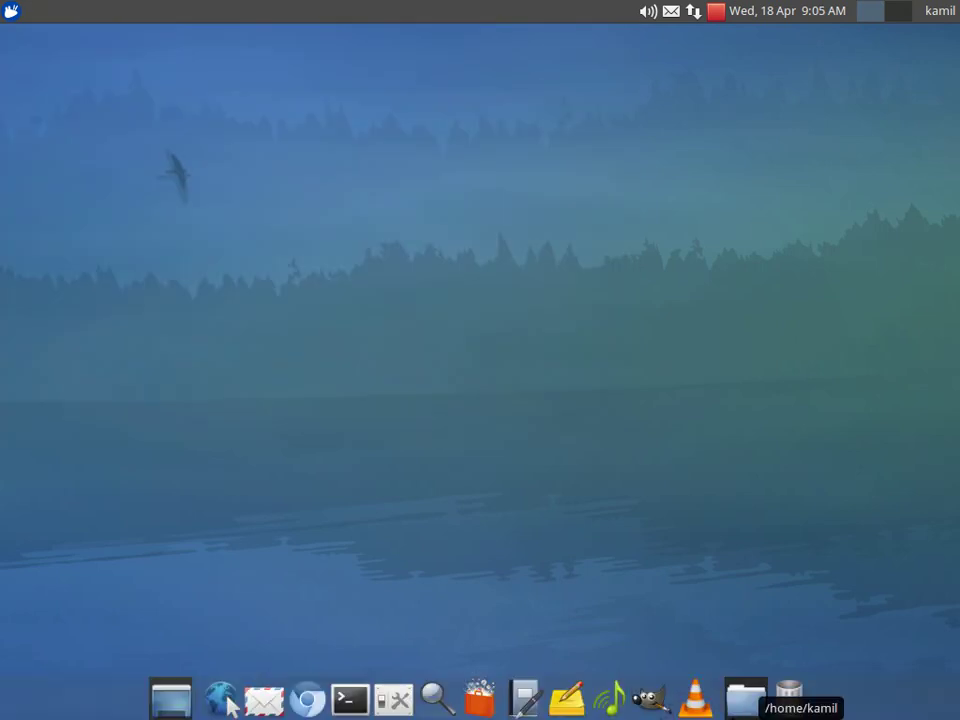
pyautogui.click(745, 700)
pyautogui.moveTo(800, 577)
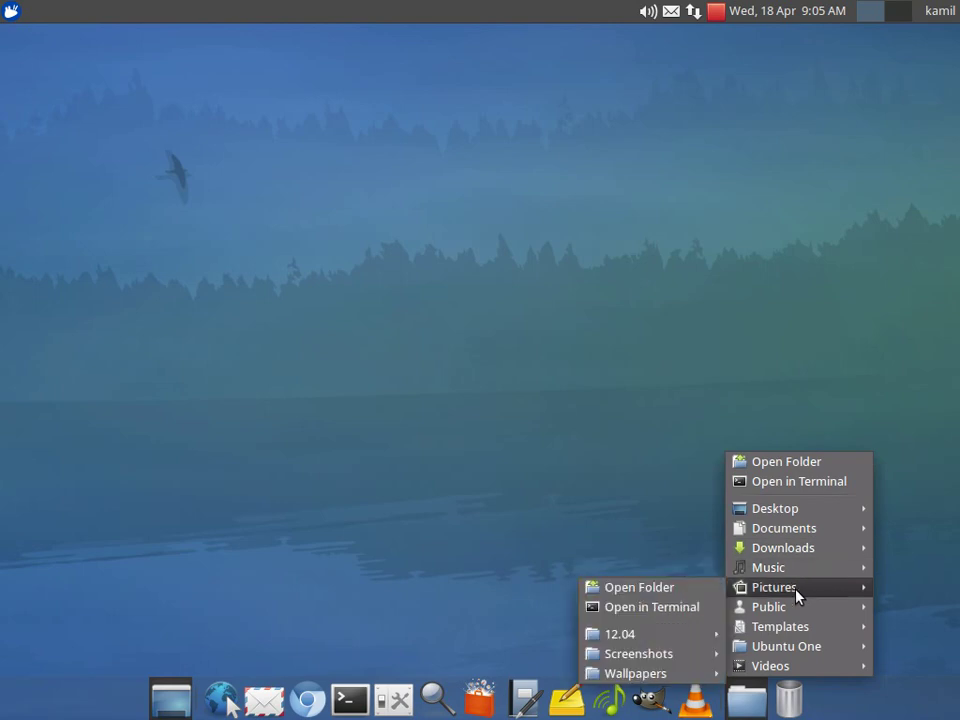
pyautogui.click(655, 594)
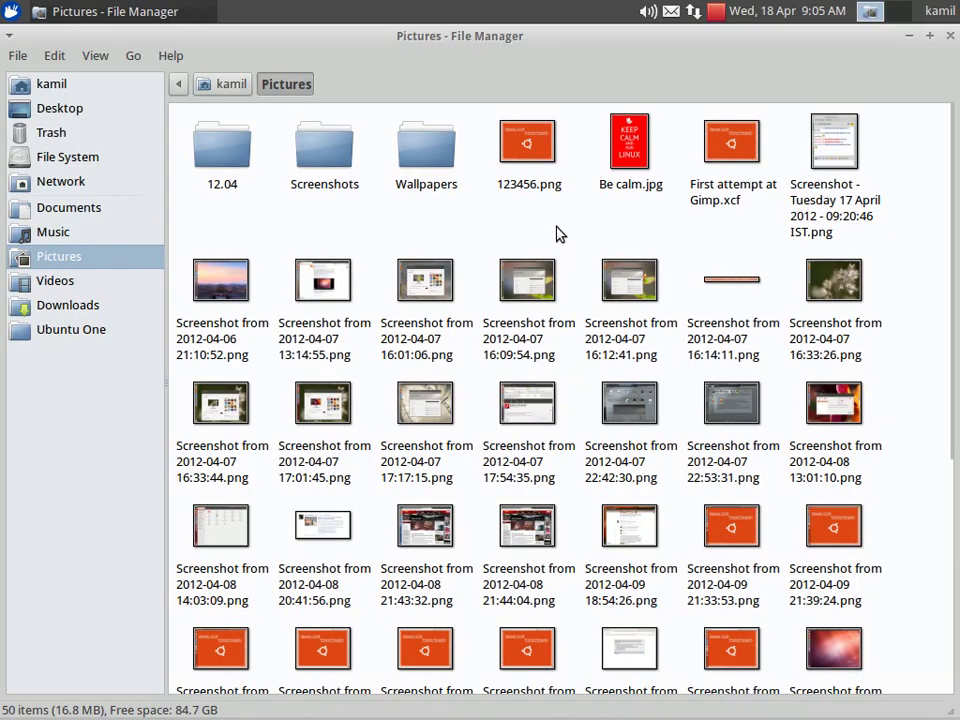
# Open 123456.png from the Pictures folder in the image viewer and show it full screen.
pyautogui.click(612, 190)
pyautogui.click(548, 190)
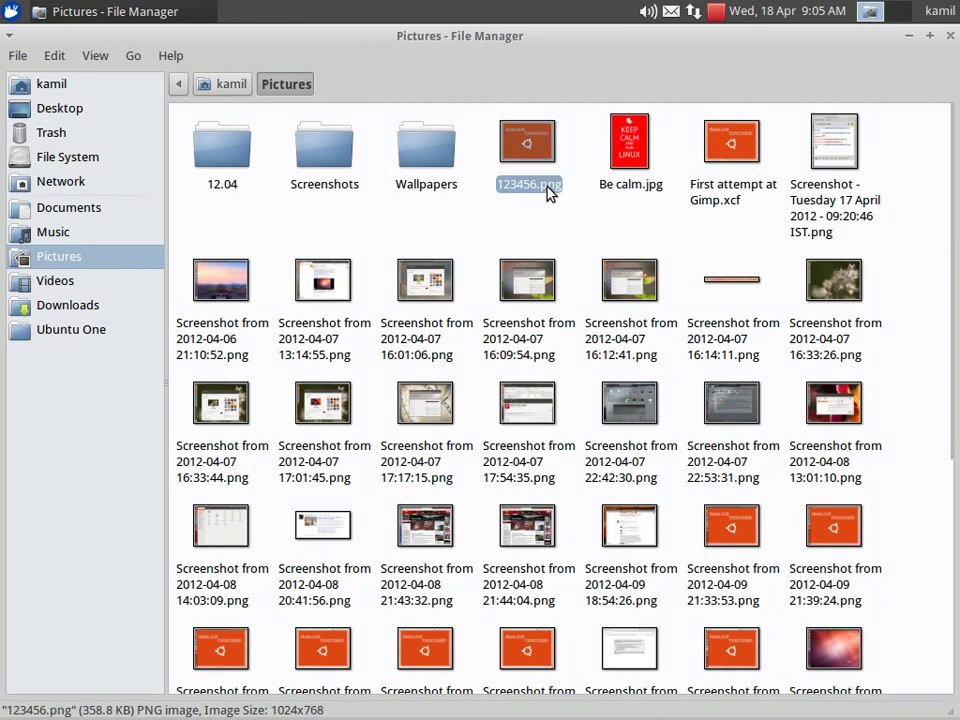
pyautogui.rightClick(548, 192)
pyautogui.click(562, 196)
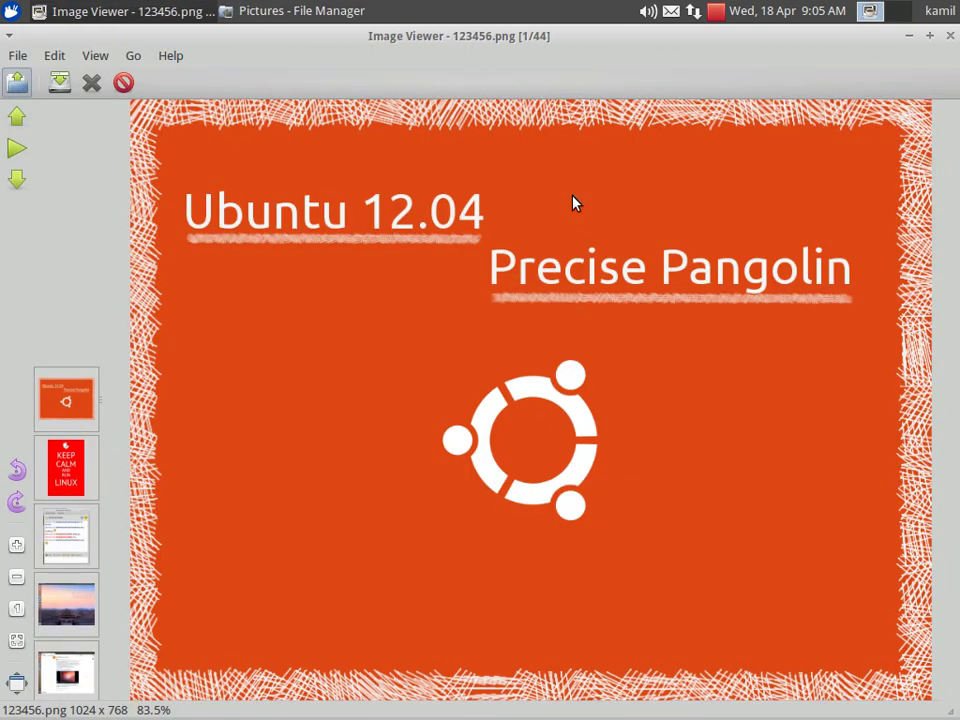
pyautogui.press('F11')
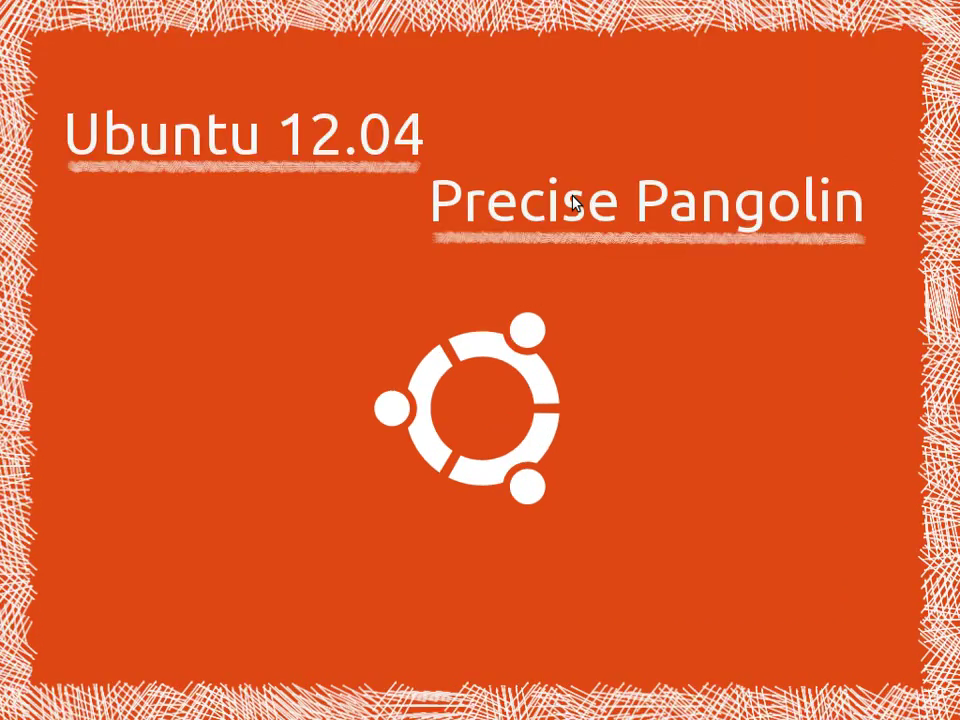
# Leave full screen, browse the following pictures up to the third and back to Be calm.jpg, and close the image viewer and file manager.
pyautogui.press('F11')
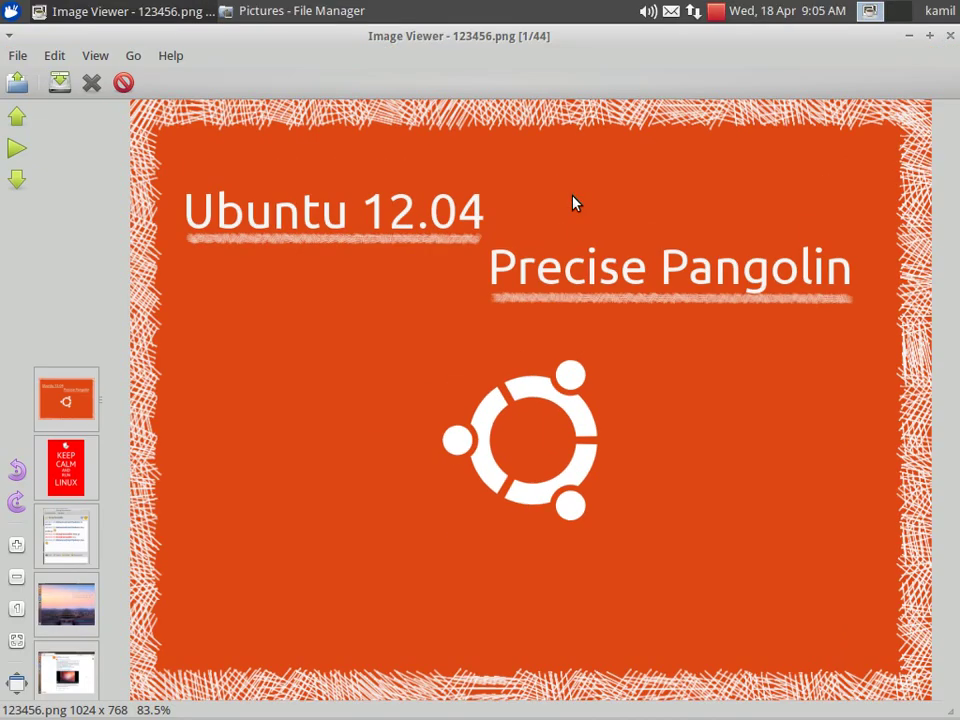
pyautogui.press('Right')
pyautogui.press('Right')
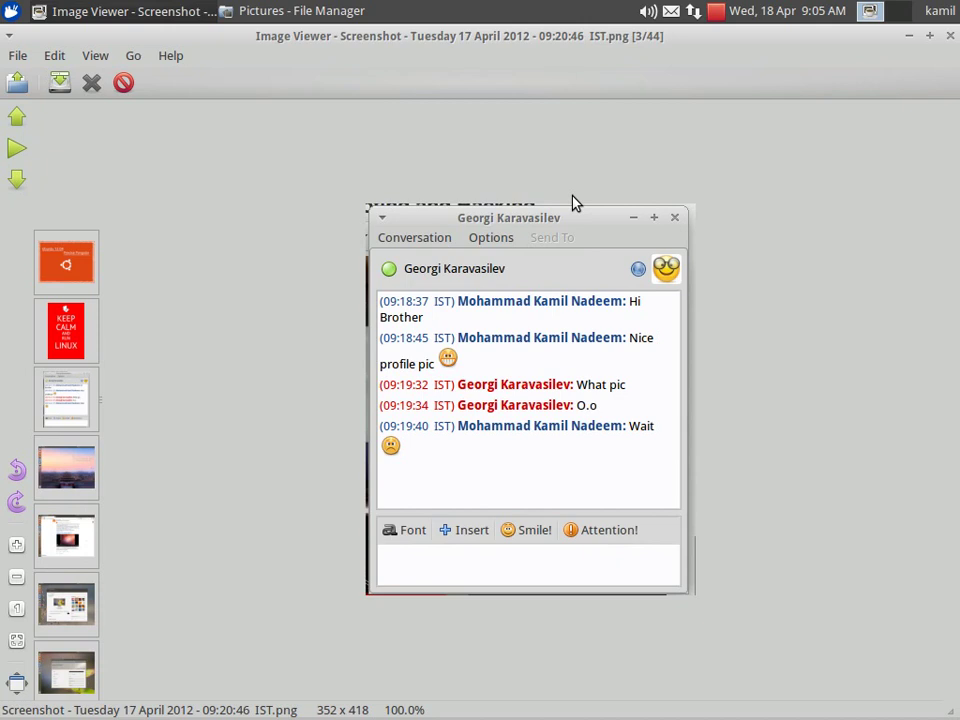
pyautogui.press('Left')
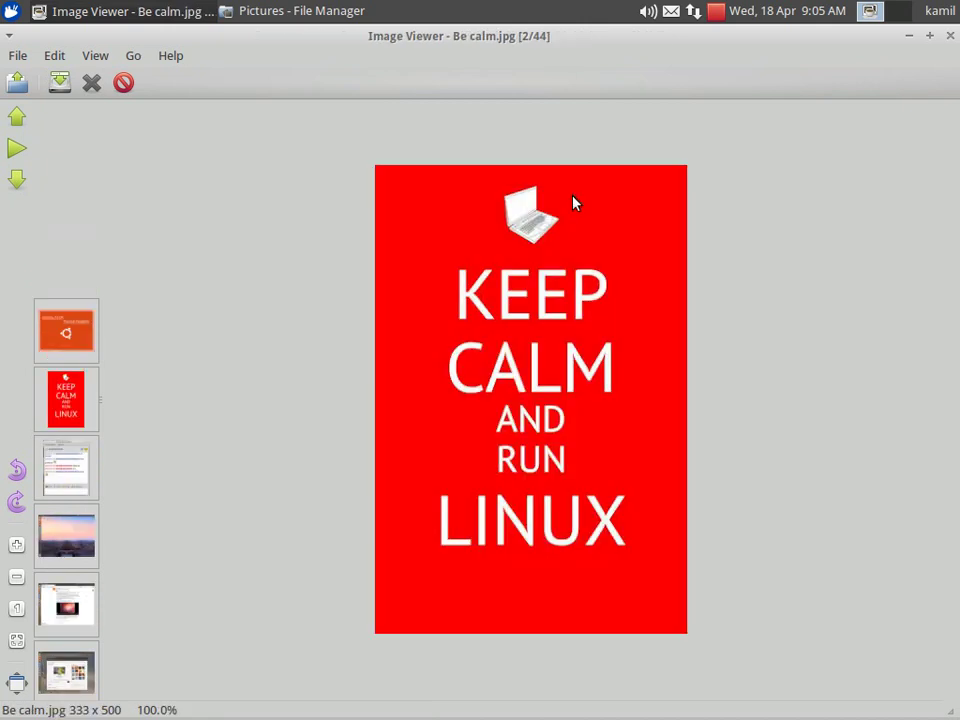
pyautogui.click(950, 37)
pyautogui.click(950, 37)
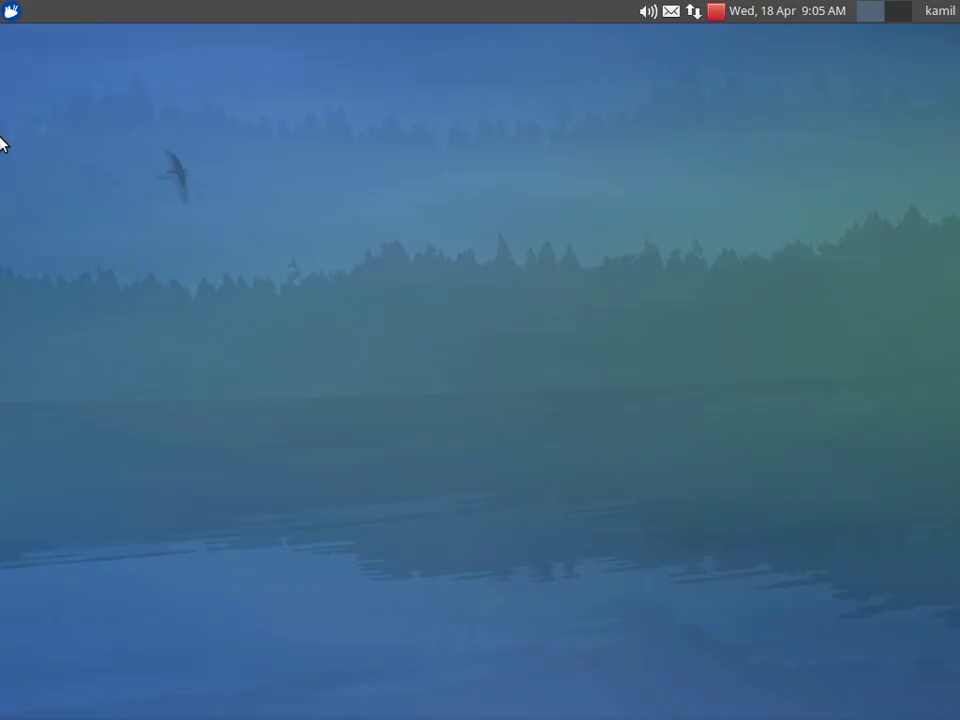
# Open the settings manager from the applications menu, set the desktop appearance style to Bluebird, and return to the overview.
pyautogui.click(12, 10)
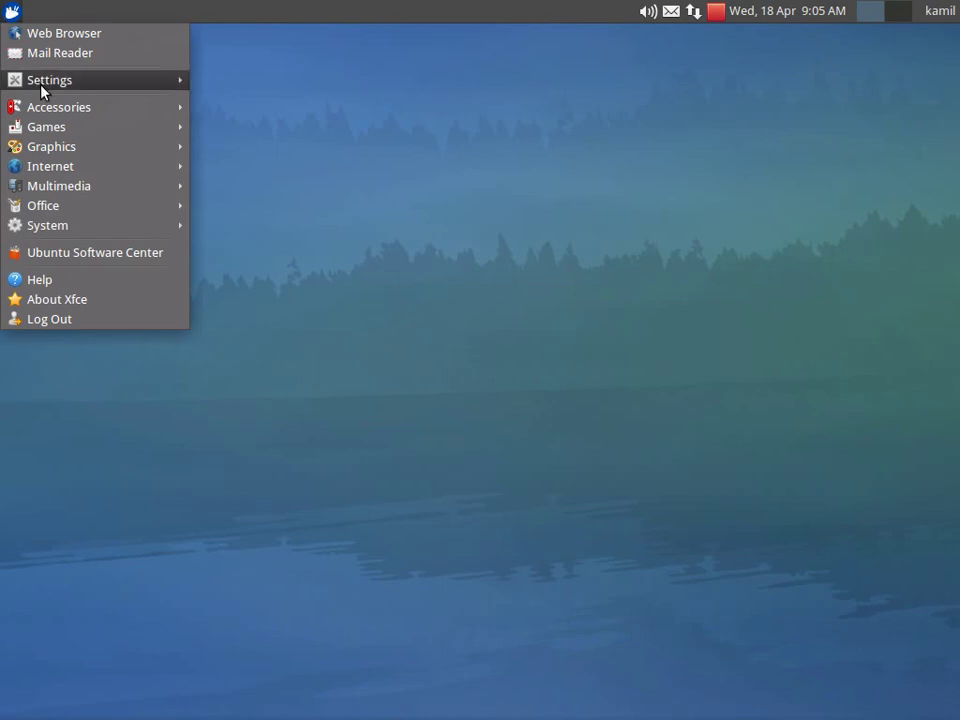
pyautogui.moveTo(44, 107)
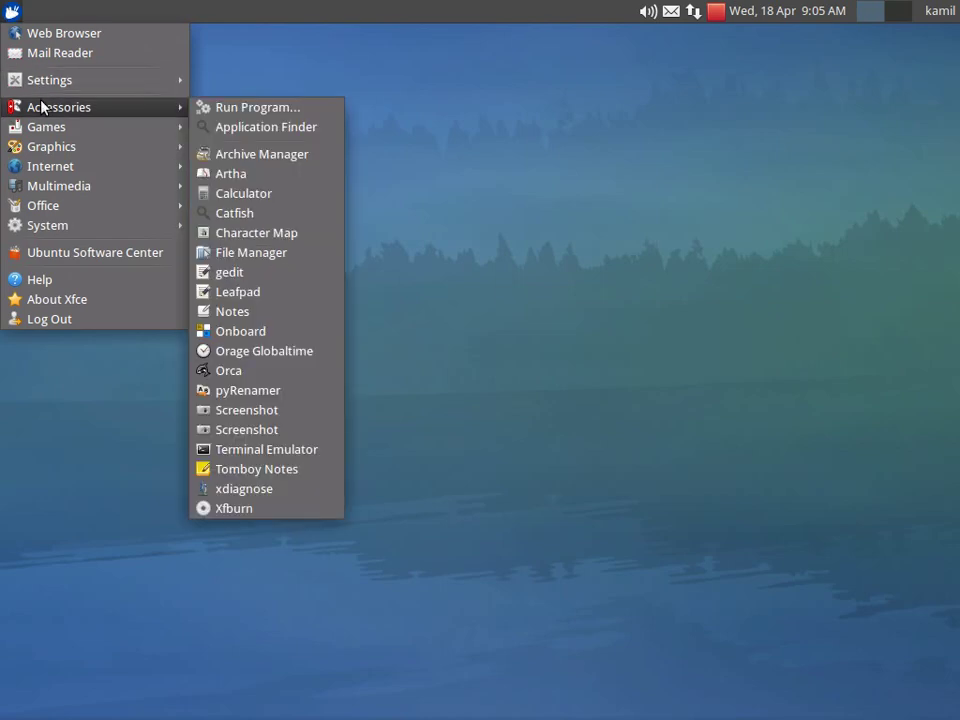
pyautogui.moveTo(64, 81)
pyautogui.click(251, 90)
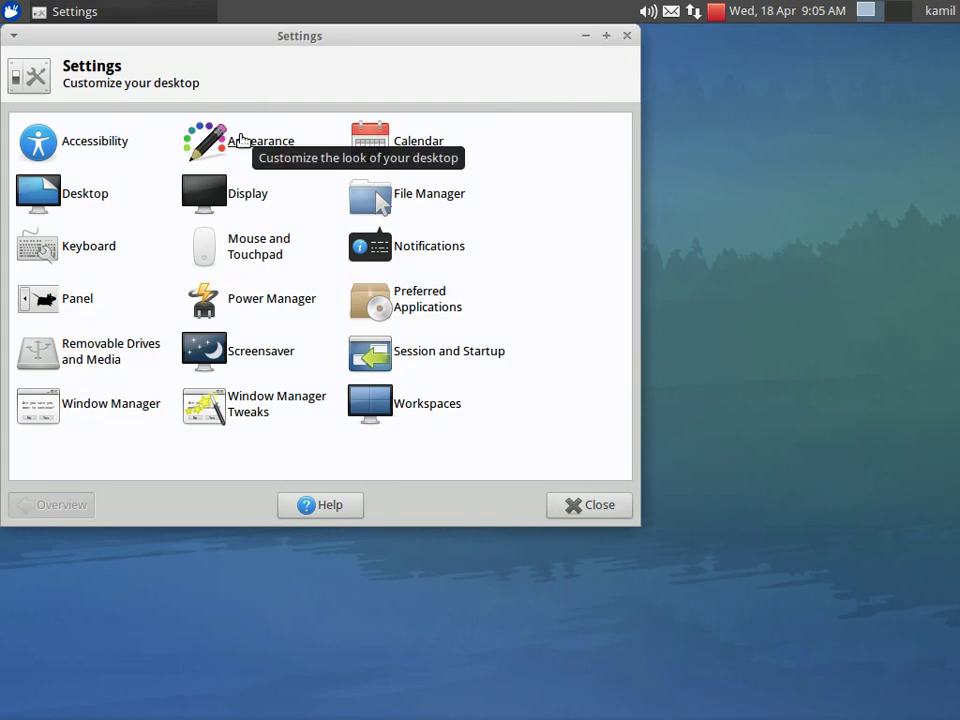
pyautogui.click(240, 140)
pyautogui.scroll(3, 76, 232)
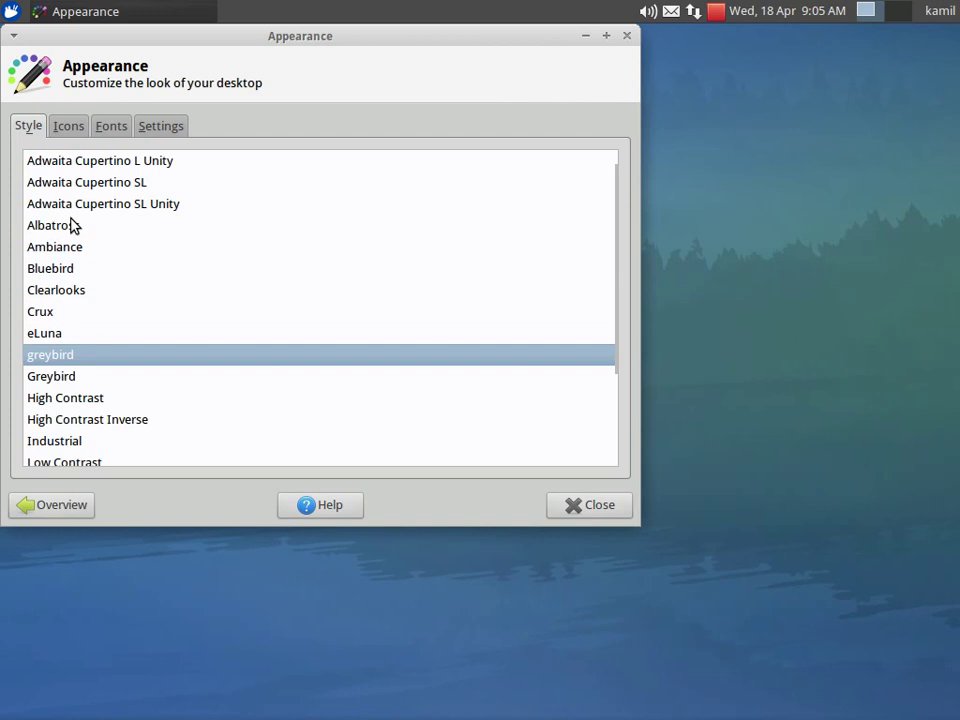
pyautogui.click(54, 270)
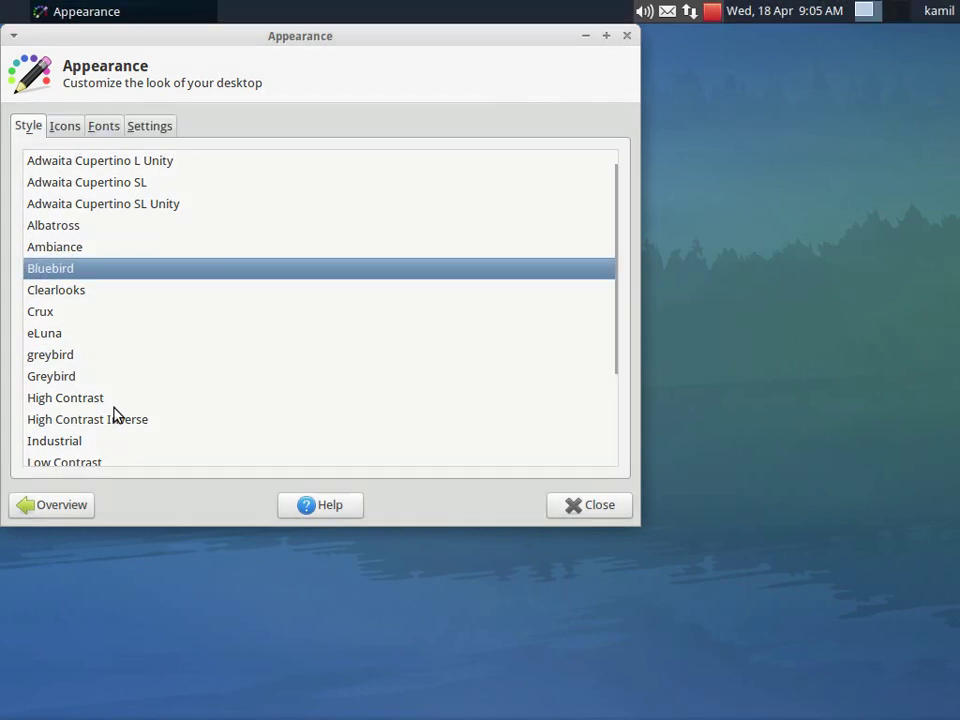
pyautogui.click(52, 500)
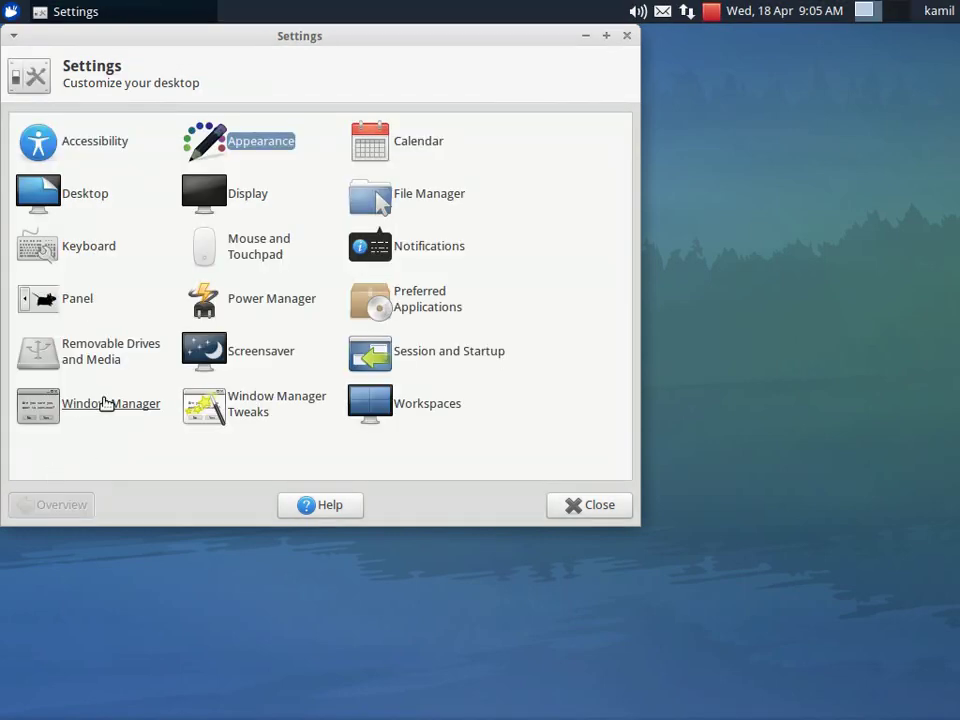
# Set the Window Manager theme to Bluebird and return to the settings overview.
pyautogui.click(104, 402)
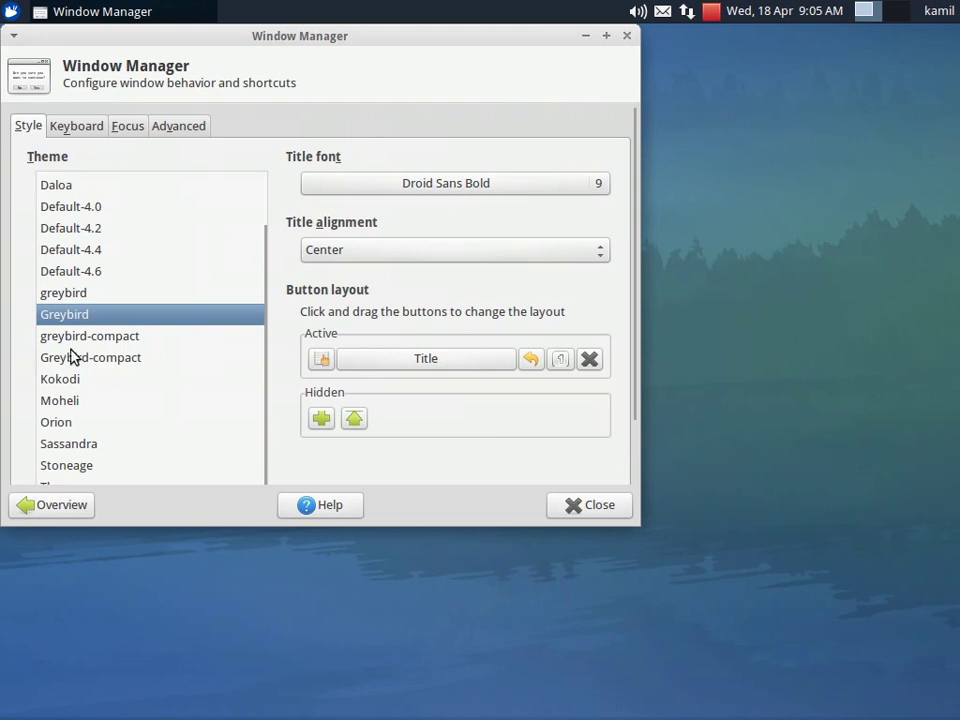
pyautogui.scroll(2, 72, 360)
pyautogui.click(64, 225)
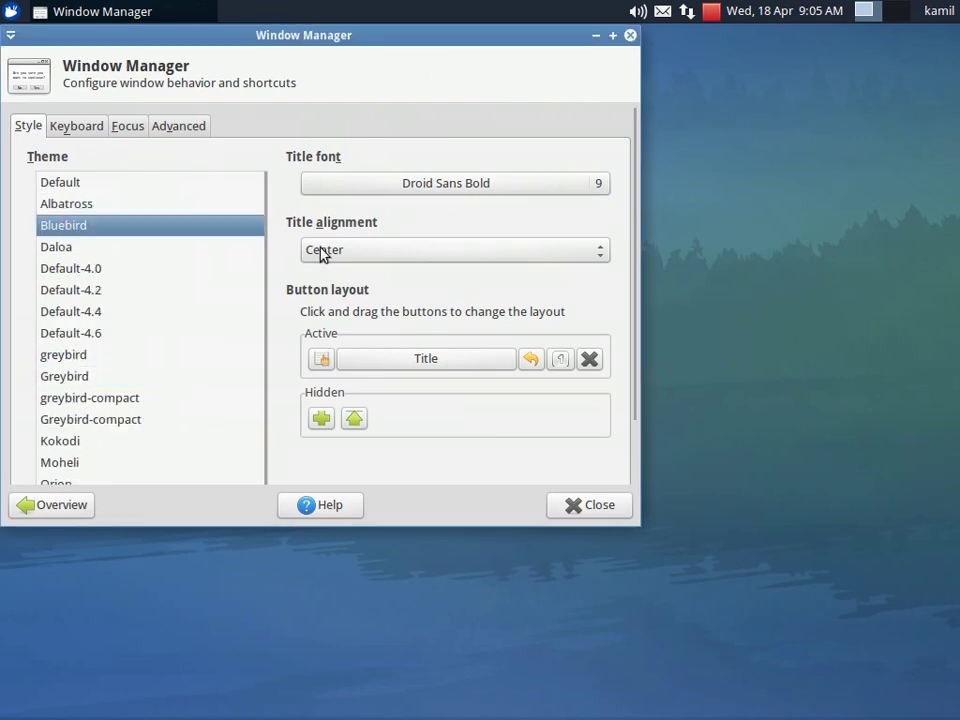
pyautogui.click(60, 506)
# Review the icon themes, font options and style list in the Appearance settings, and return to the overview.
pyautogui.click(251, 141)
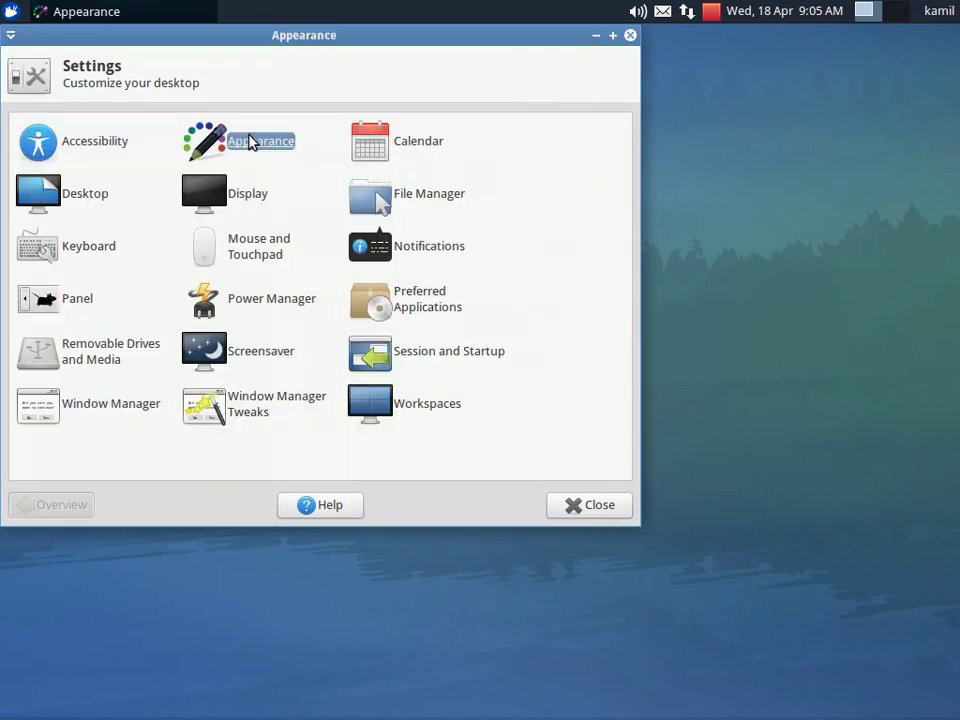
pyautogui.click(82, 130)
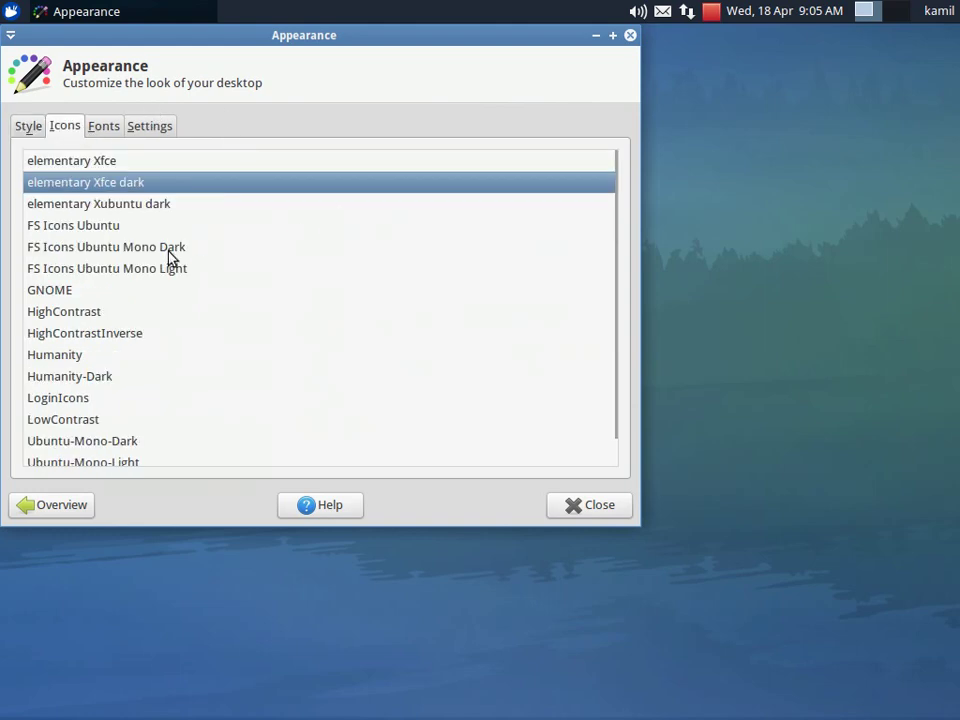
pyautogui.scroll(-1, 58, 133)
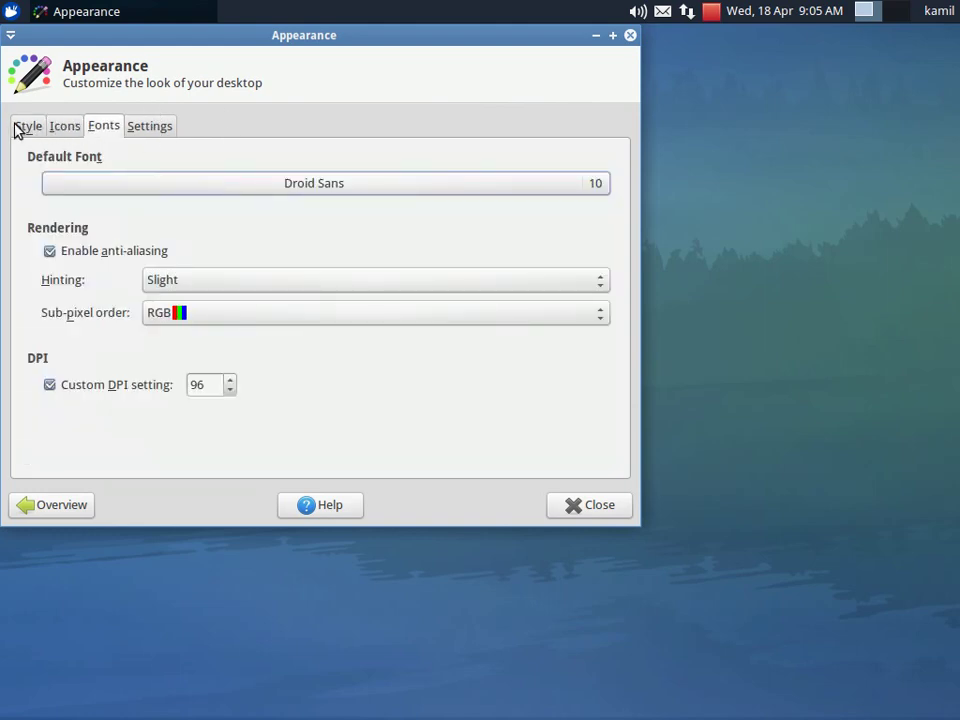
pyautogui.click(15, 130)
pyautogui.click(70, 512)
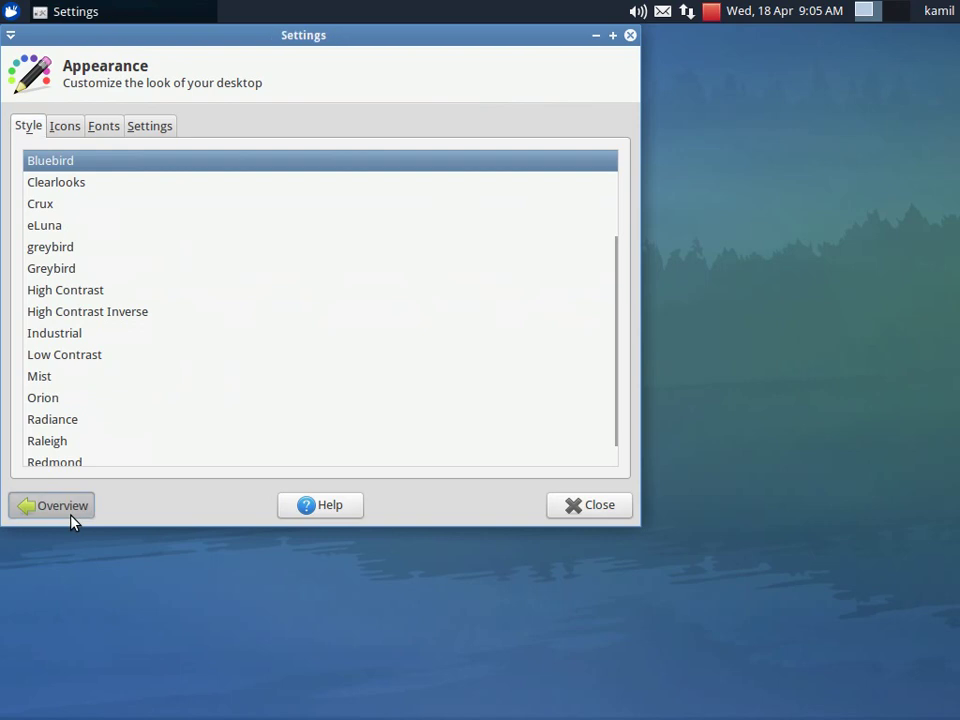
# Examine the display options of Panel 1 and Panel 2, and the general Session and Startup settings.
pyautogui.click(64, 298)
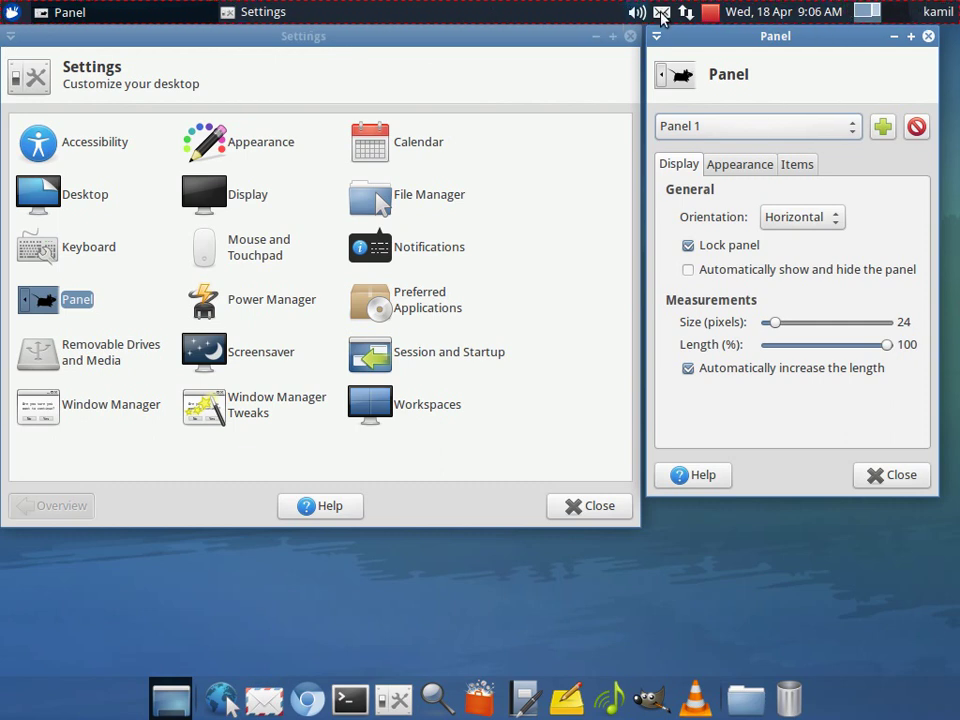
pyautogui.click(718, 126)
pyautogui.click(714, 150)
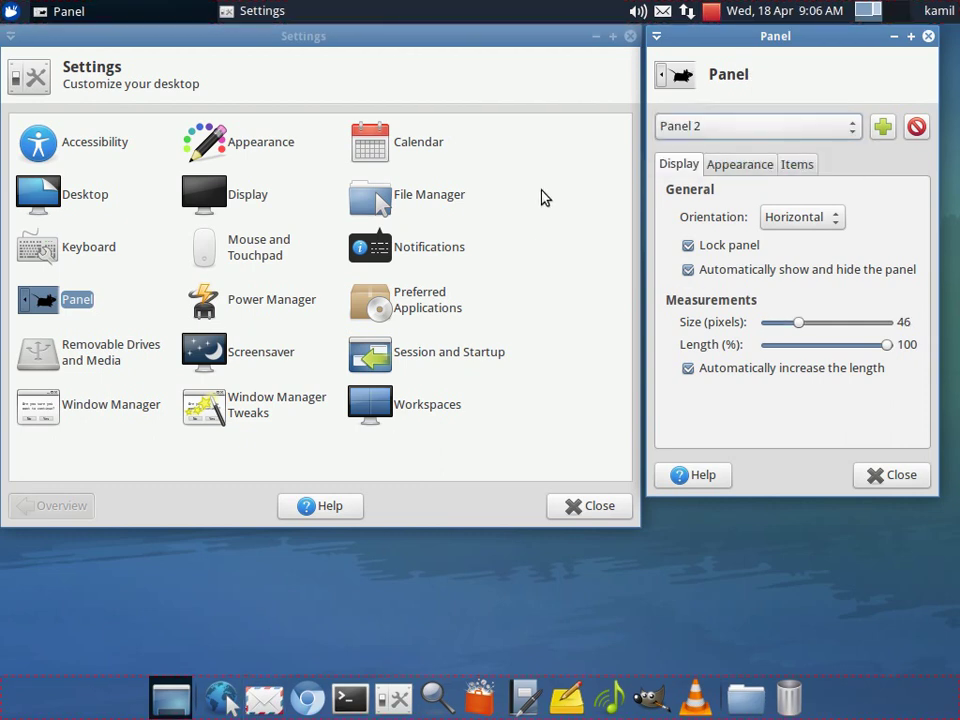
pyautogui.click(907, 480)
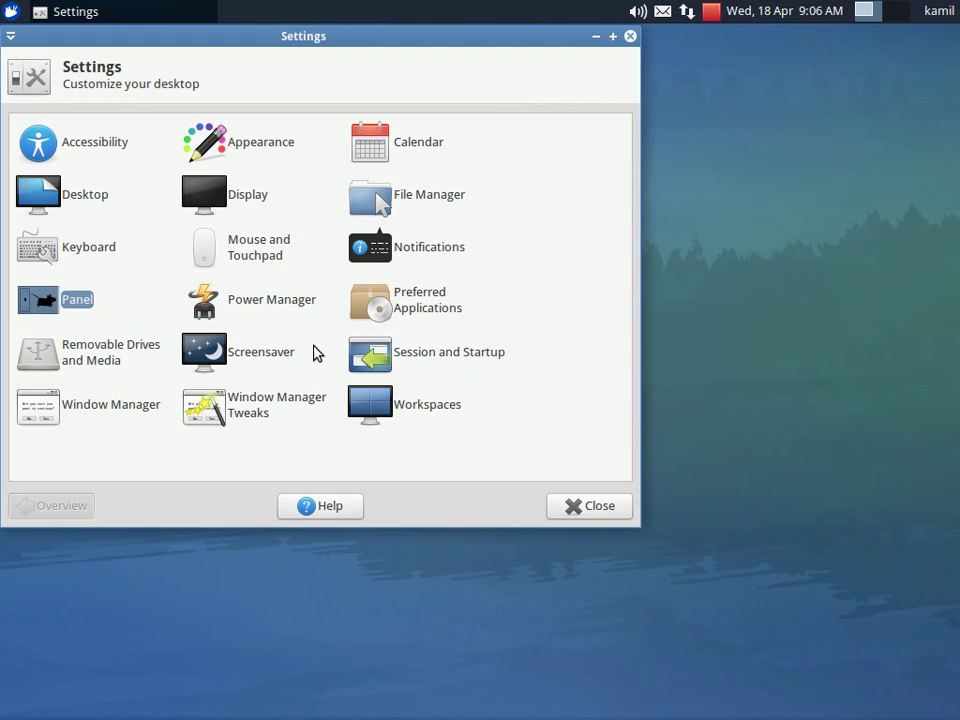
pyautogui.click(420, 356)
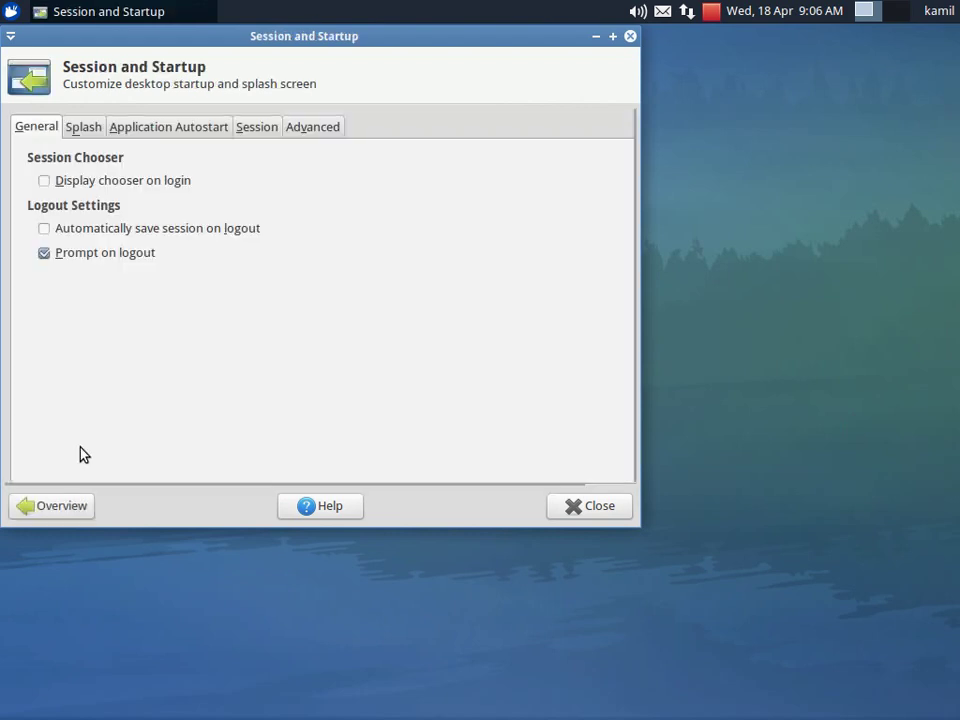
pyautogui.click(53, 505)
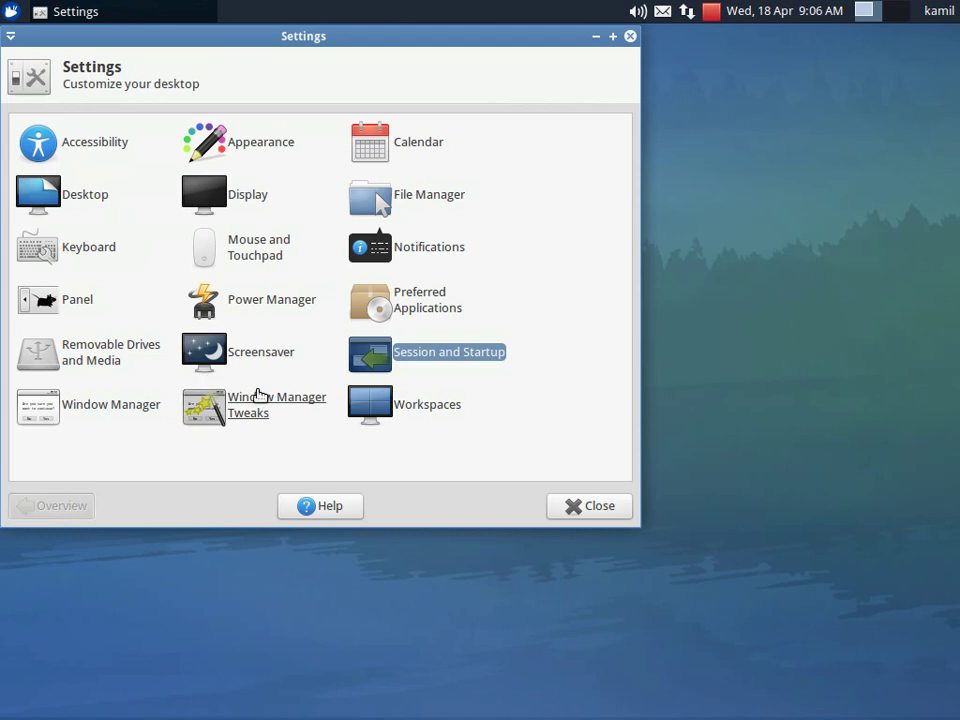
# Raise the number of workspaces to 4, set it back to 2, and close the settings.
pyautogui.click(427, 405)
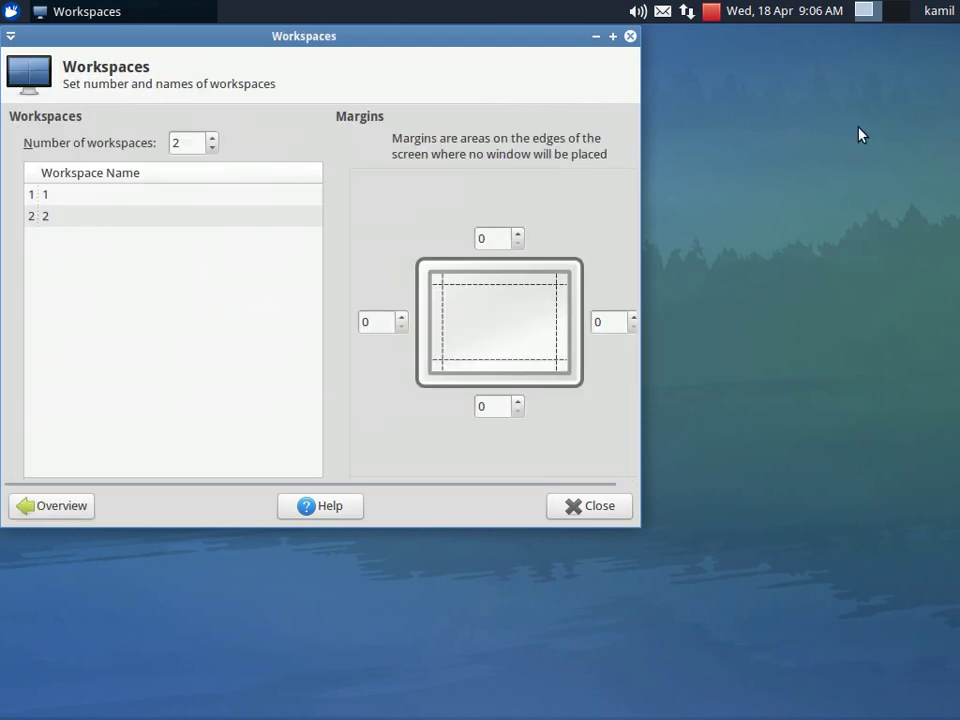
pyautogui.scroll(2, 216, 146)
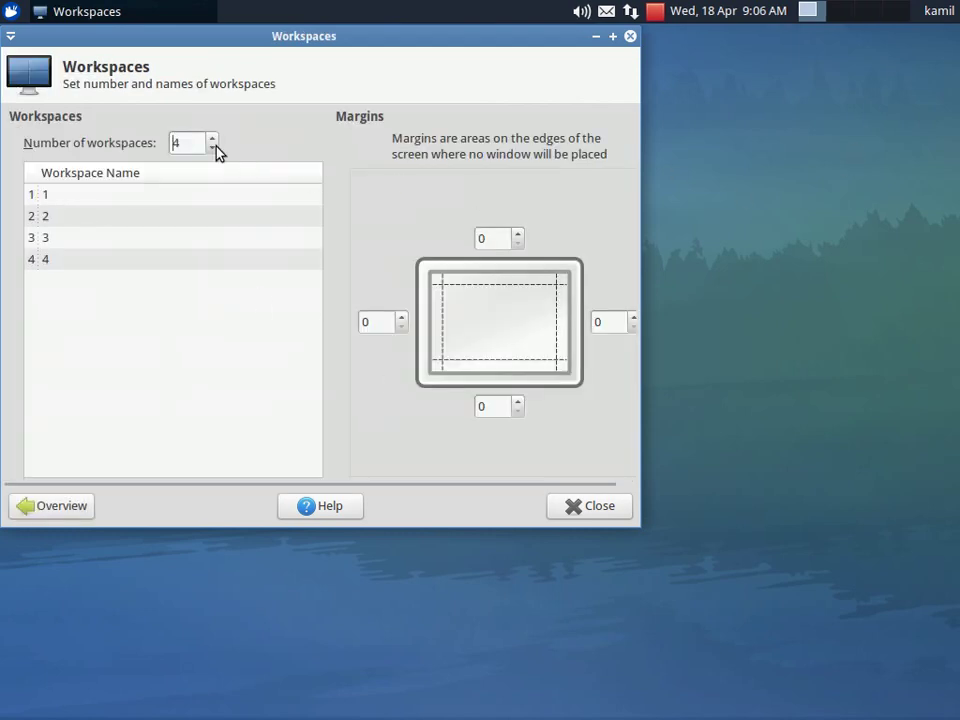
pyautogui.scroll(-1, 216, 146)
pyautogui.scroll(-1, 216, 150)
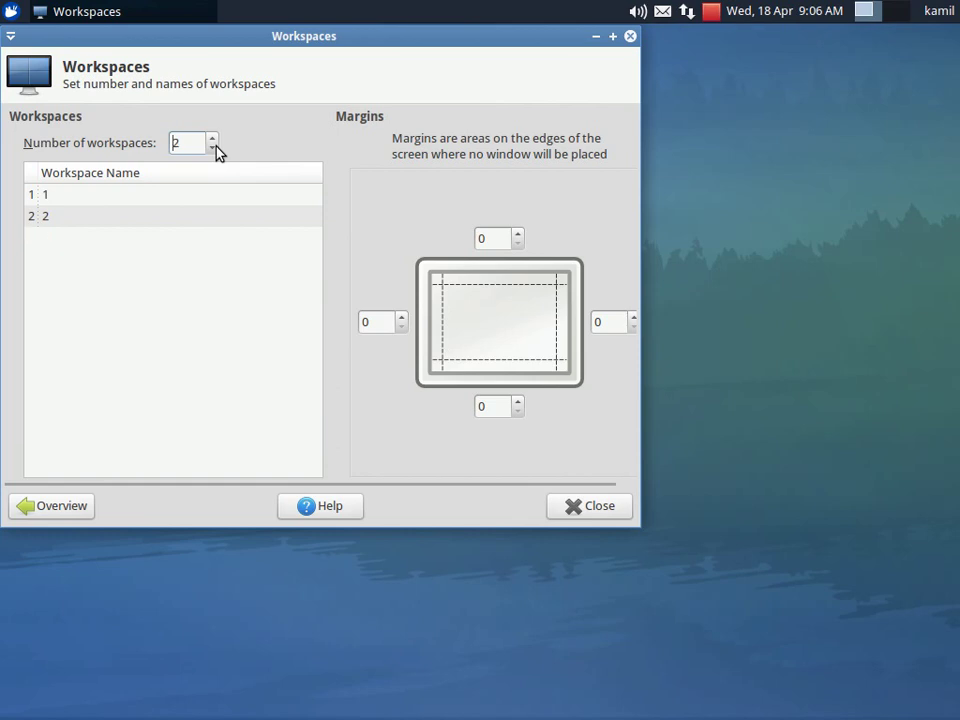
pyautogui.click(590, 505)
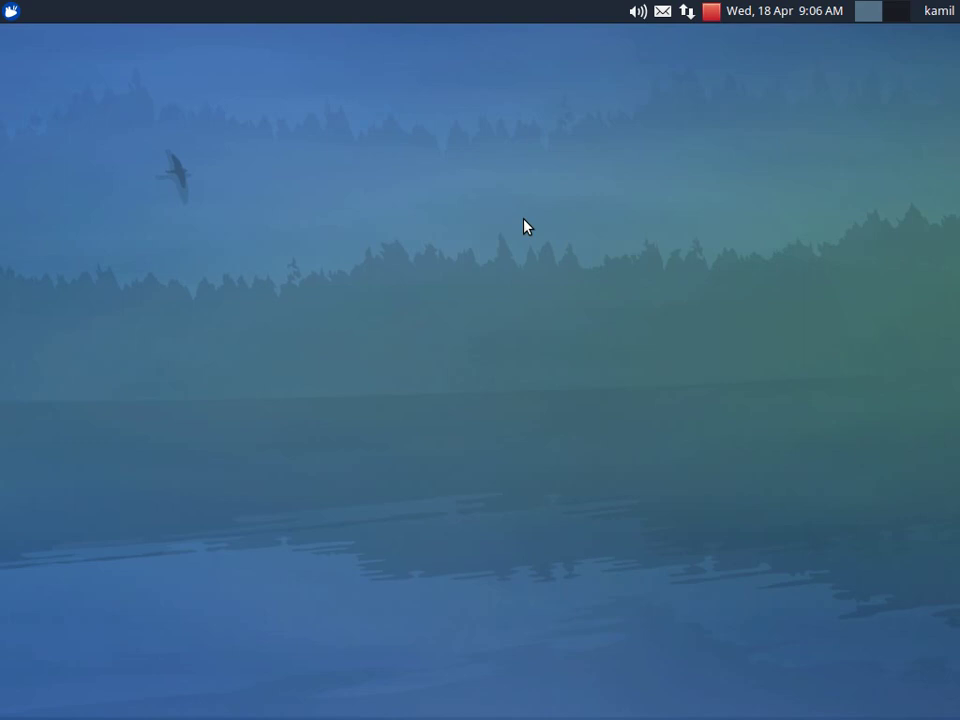
# Open the context menu of the panel's Indicator Plugin.
pyautogui.rightClick(713, 20)
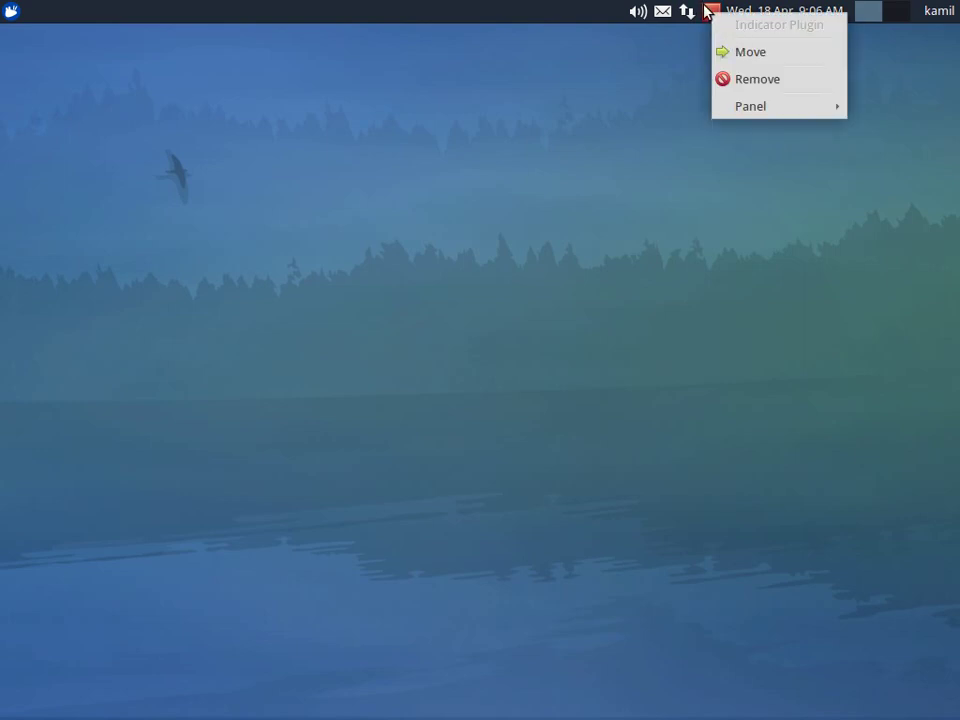